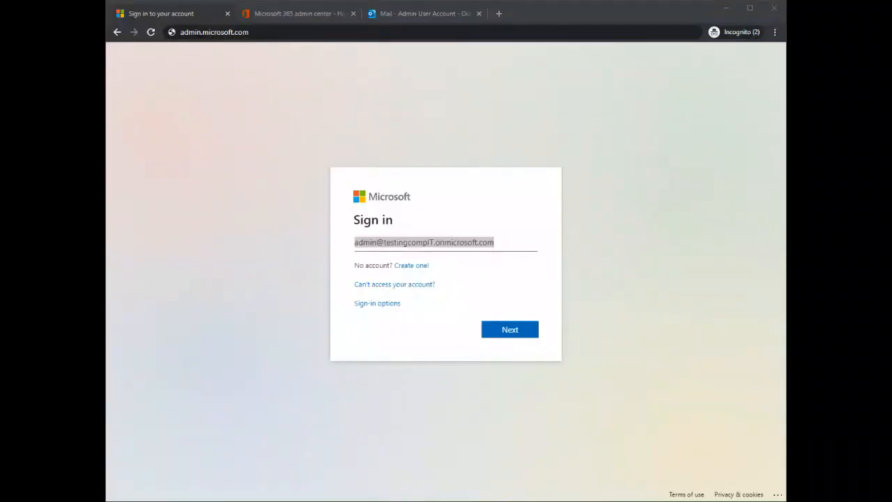
Step: Load the Microsoft 365 admin center from admin.microsoft.com
left_click(617, 14)
left_click(319, 57)
left_click_drag(249, 32, 179, 33)
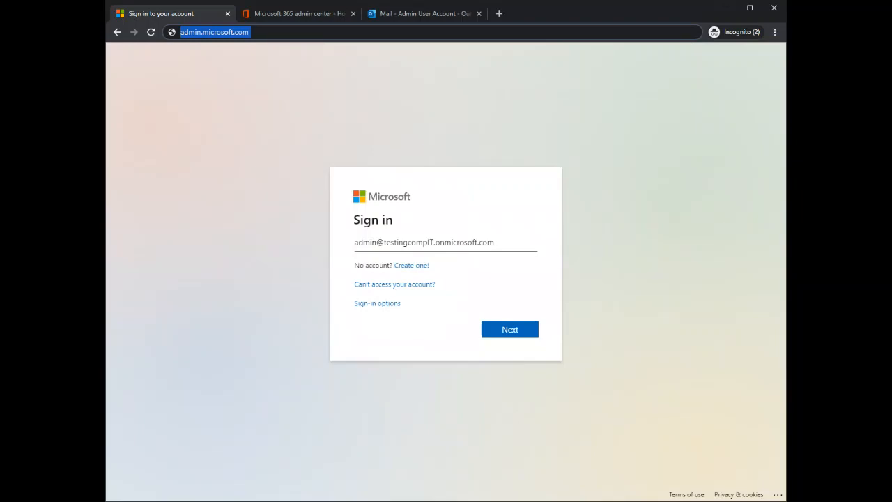
key("alt+Tab")
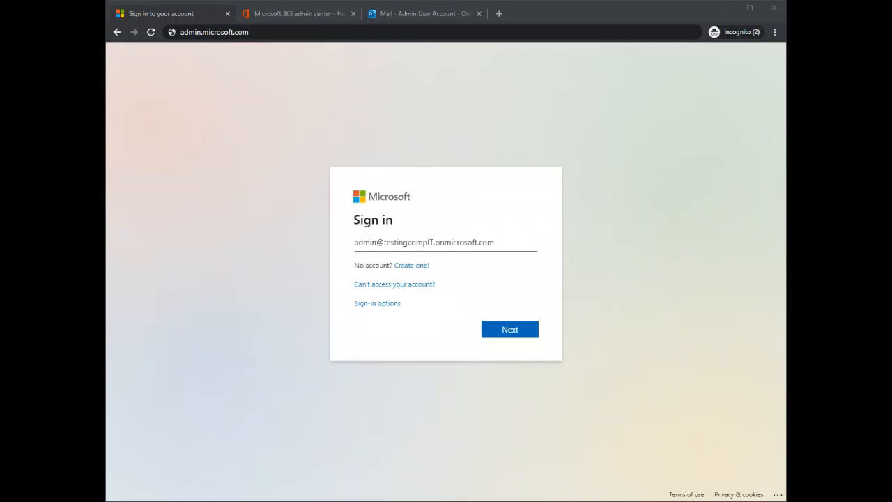
left_click(150, 33)
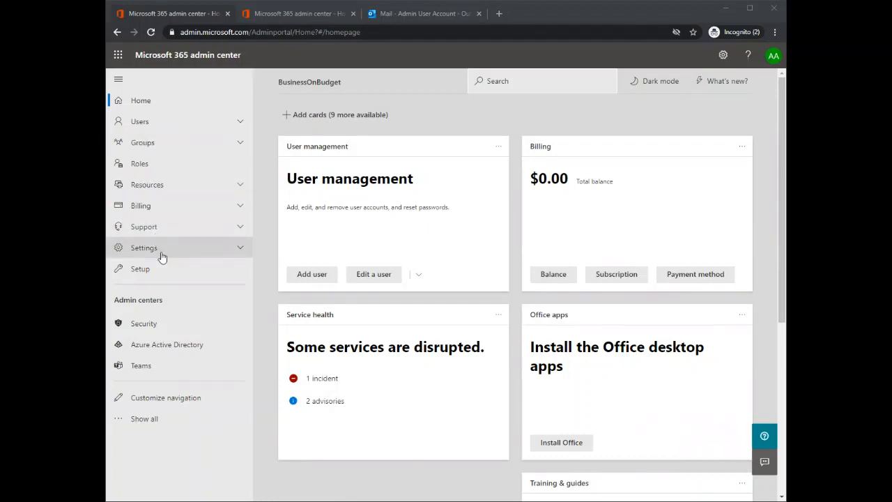
Step: Expand the admin center navigation to show all entries and admin centers
left_click(145, 420)
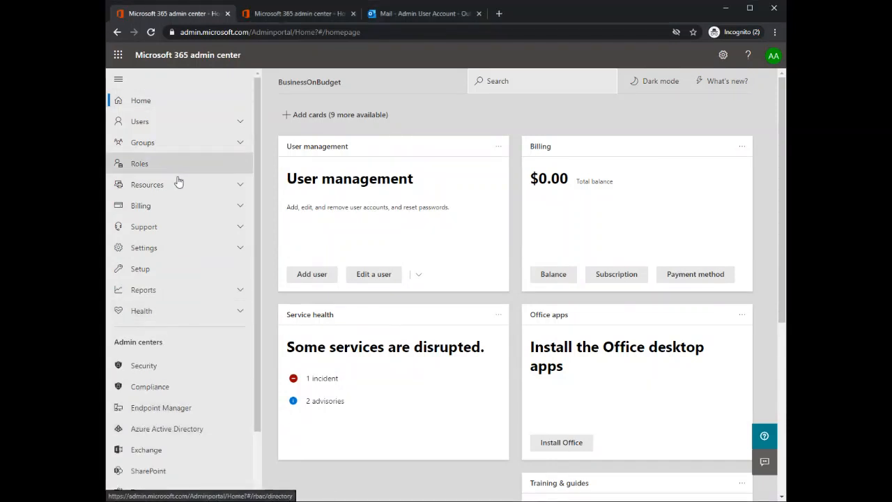
scroll(176, 209, "down", 2)
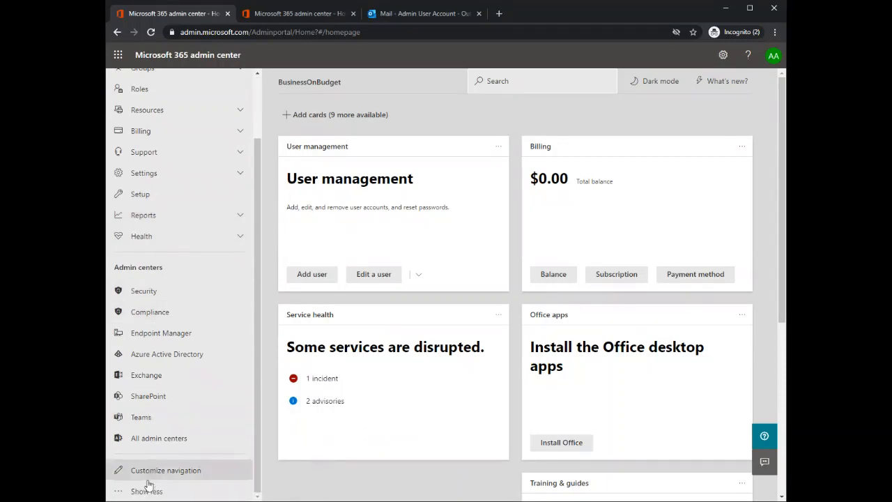
left_click(140, 492)
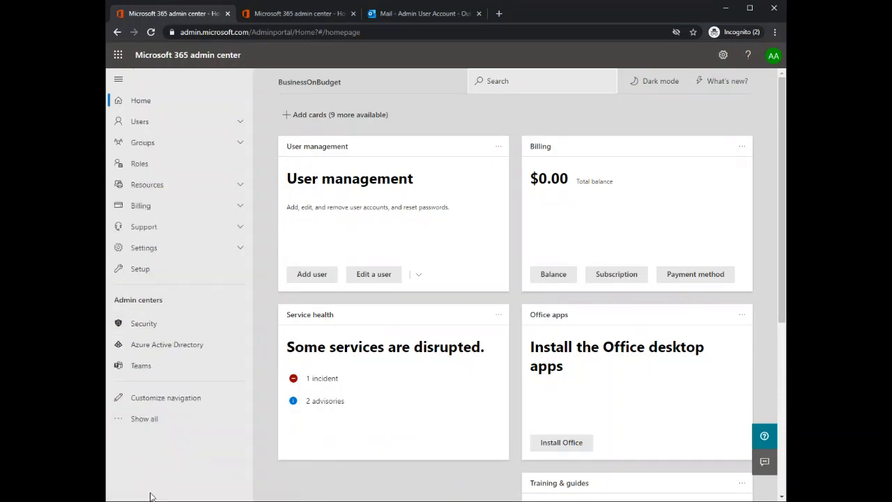
left_click(144, 419)
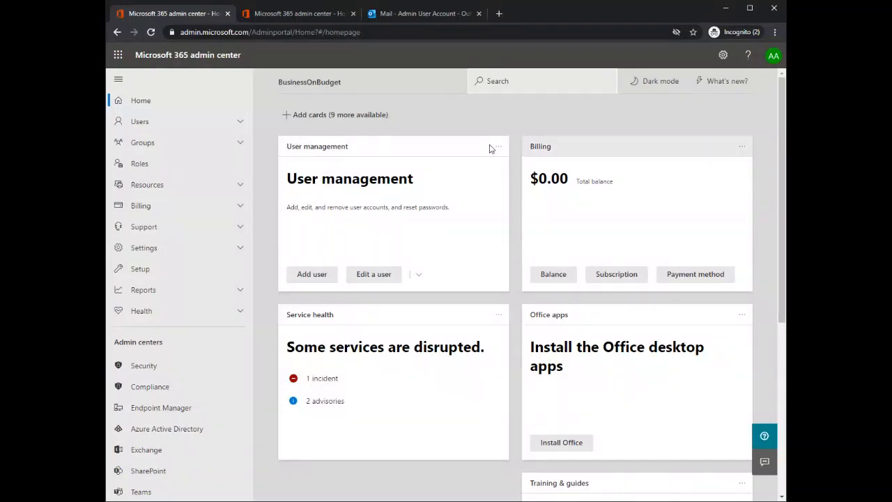
Step: Open the role management settings of the second user in the active users list
left_click(140, 122)
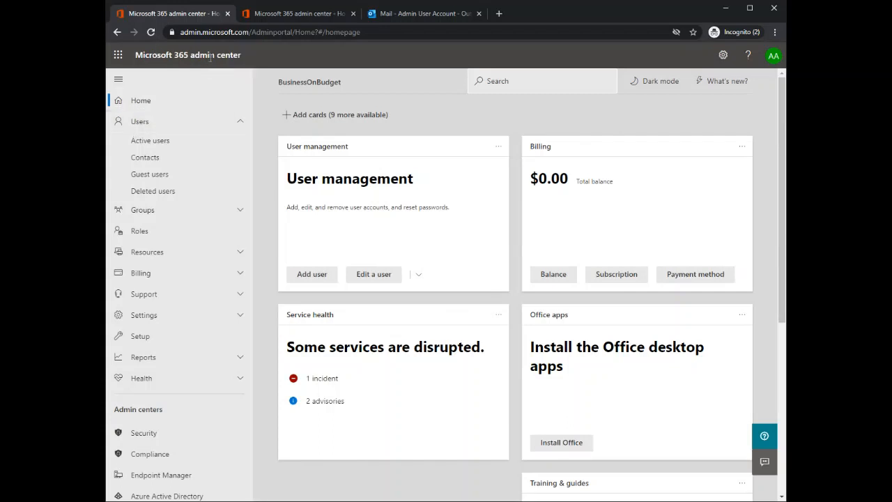
left_click(152, 146)
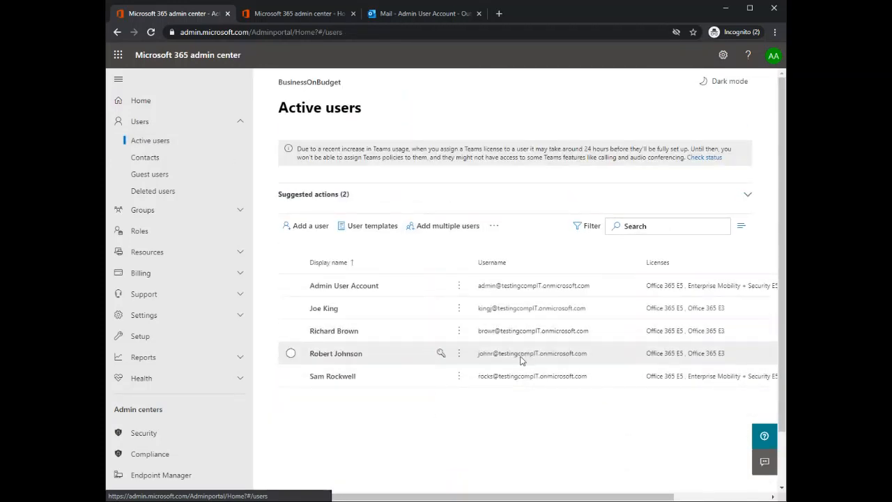
left_click(327, 310)
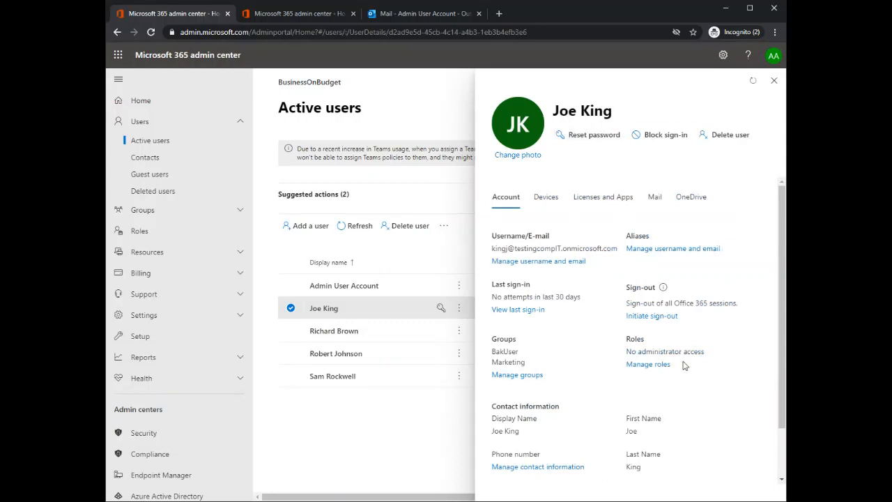
left_click_drag(625, 343, 705, 354)
left_click(642, 341)
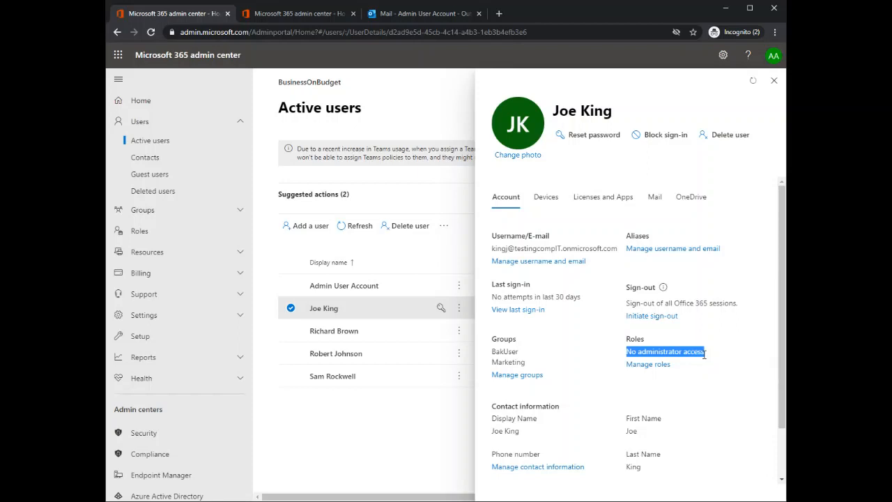
left_click(648, 367)
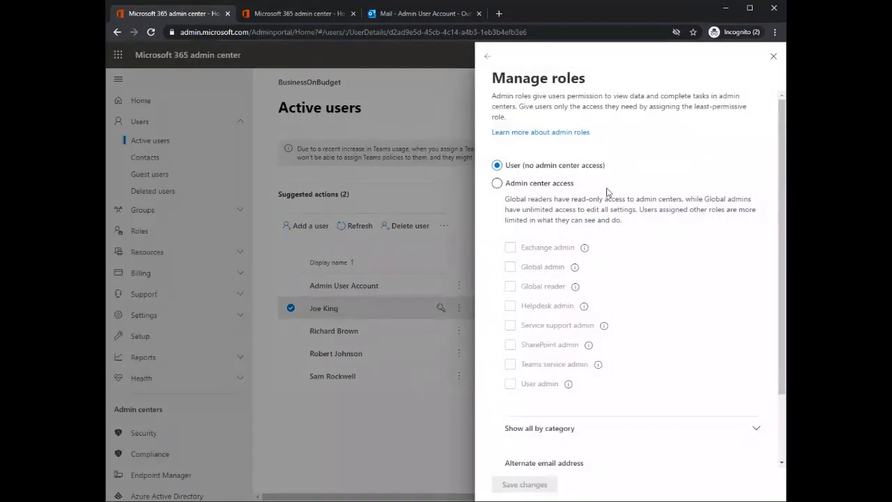
Step: Give the user admin center access with the Global admin role, save the changes and close the role settings
left_click(525, 184)
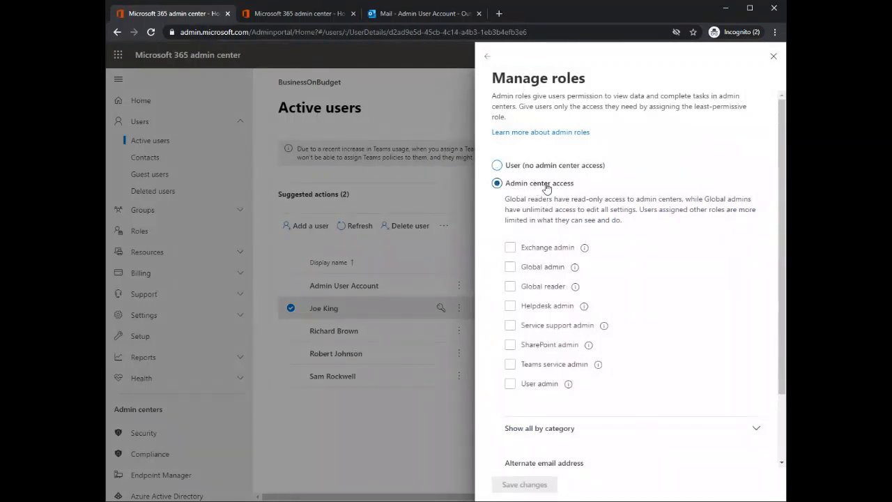
left_click(510, 268)
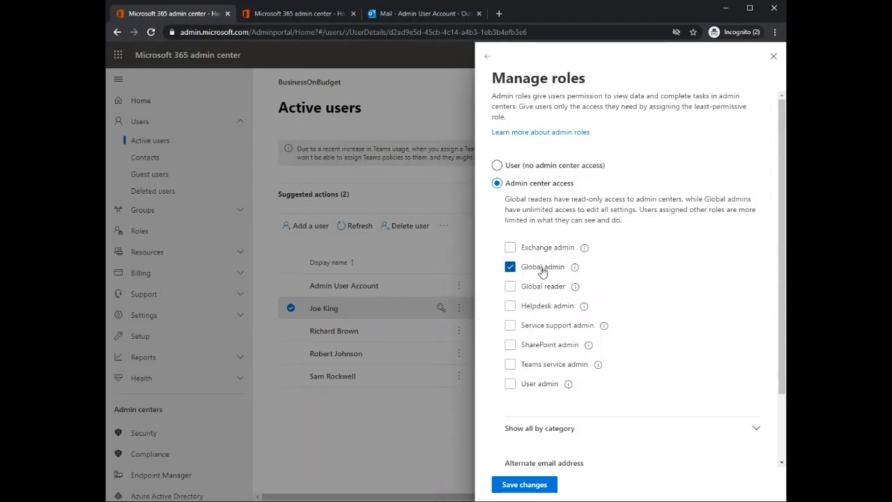
left_click(504, 486)
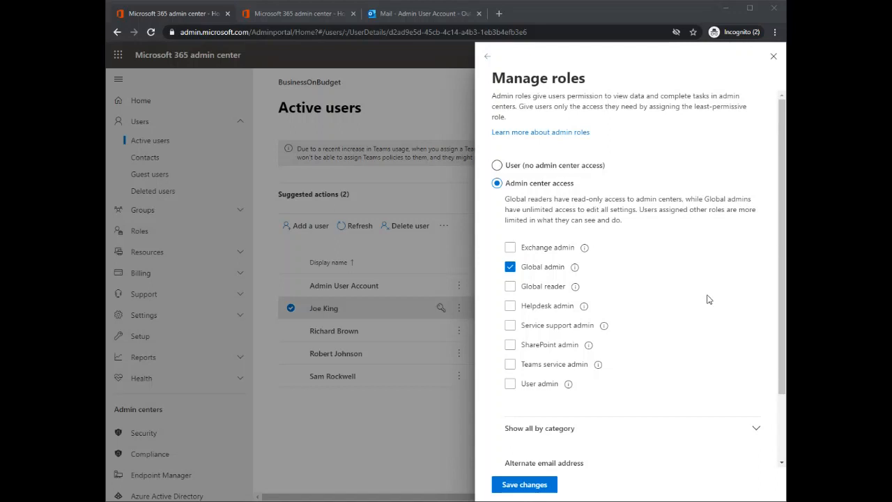
left_click(528, 490)
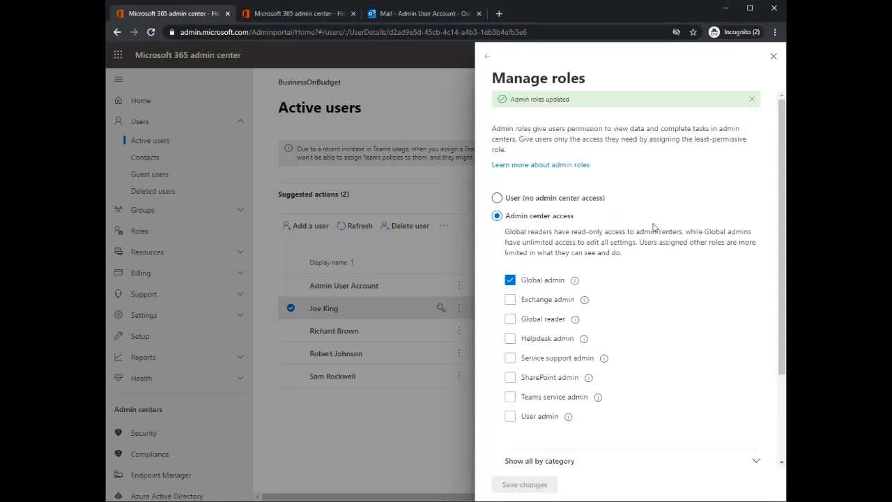
left_click(774, 56)
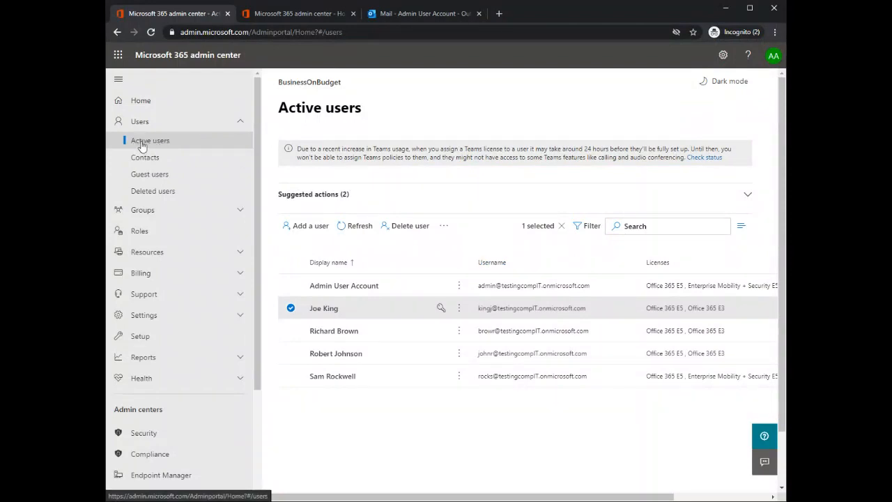
Step: Review which admins are assigned to the Global admin role in the Azure AD roles list
left_click(140, 234)
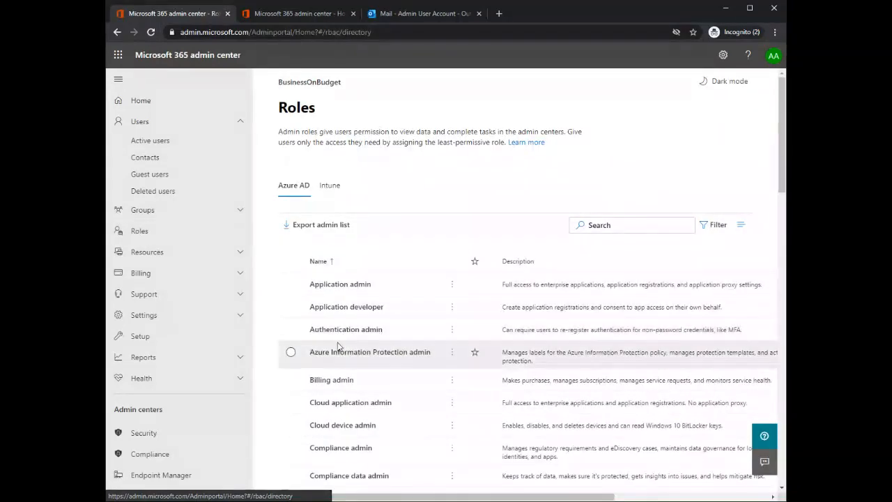
scroll(354, 394, "down", 3)
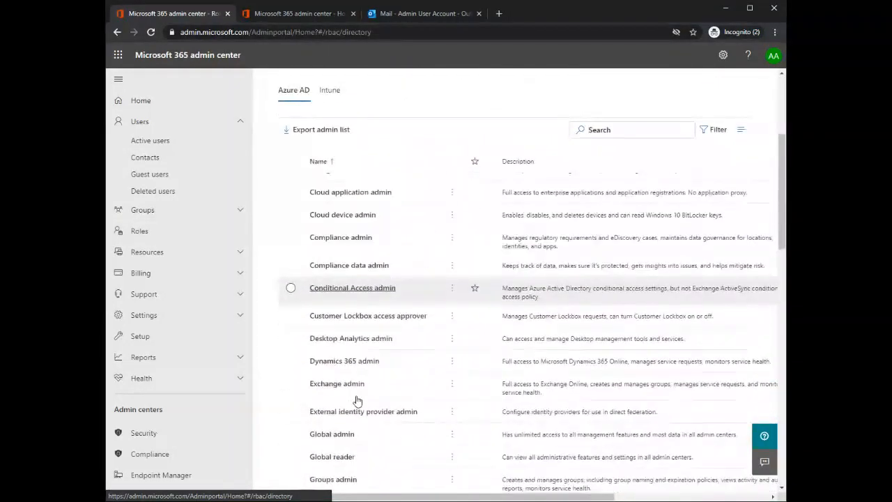
left_click(339, 435)
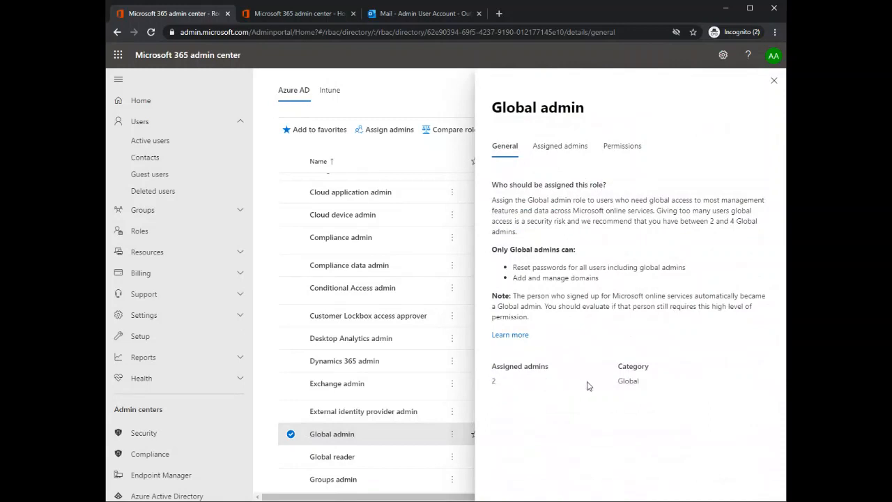
left_click(552, 151)
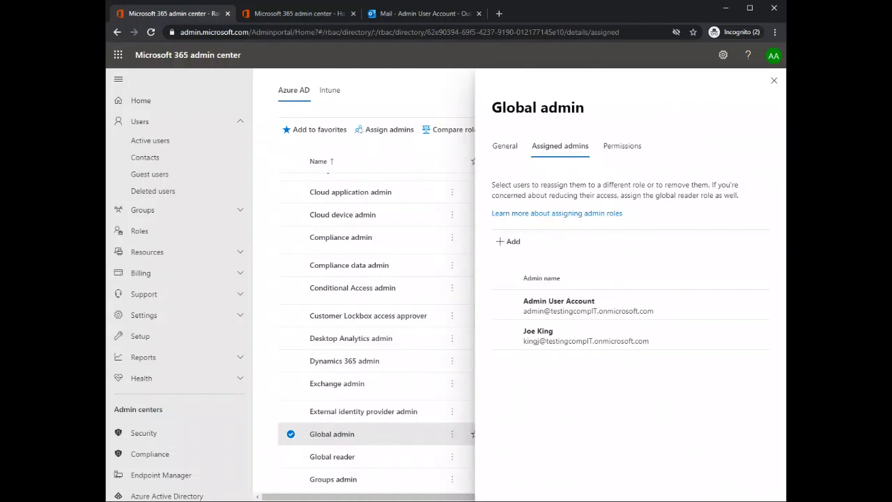
left_click(774, 82)
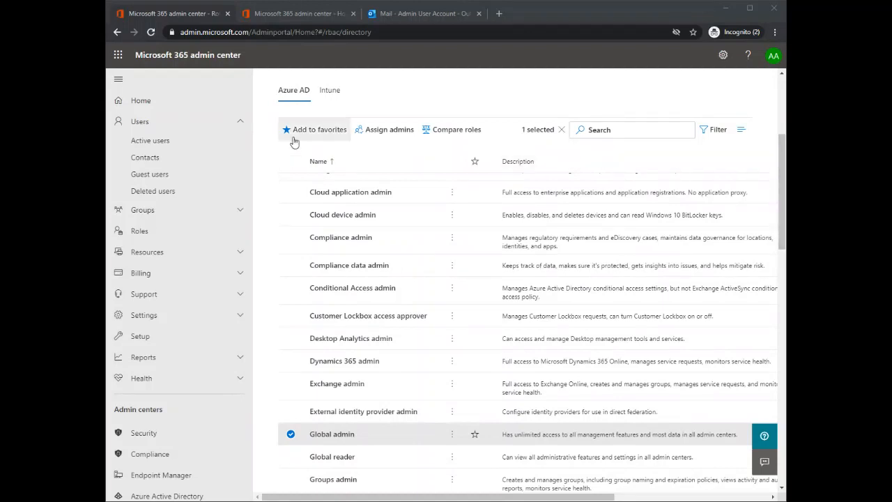
Step: Open the multi-factor authentication management page for the active users
left_click(153, 141)
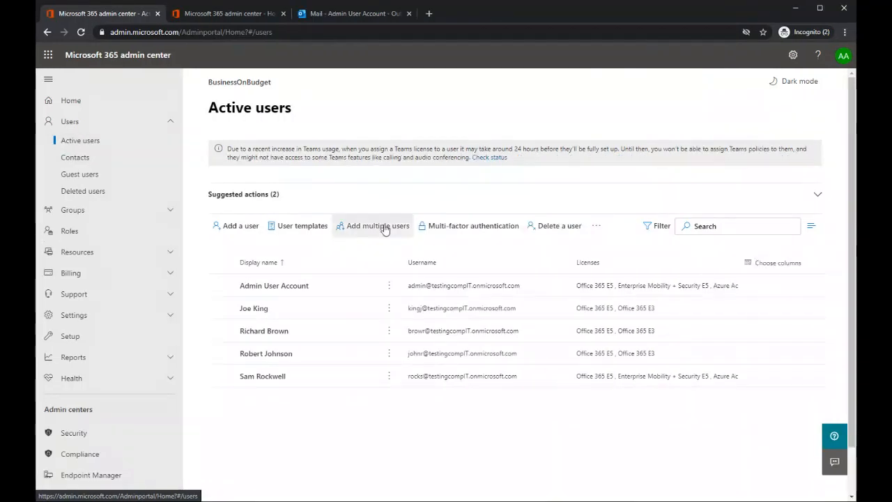
left_click(596, 226)
left_click(597, 226)
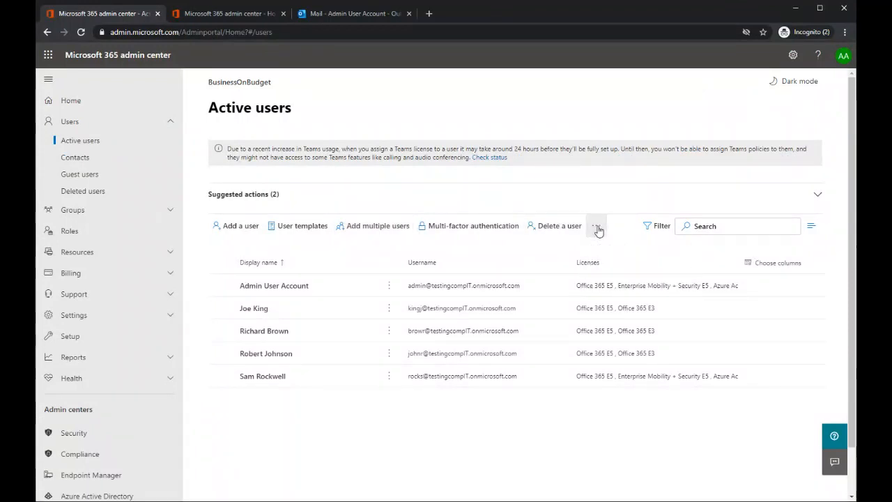
left_click(463, 227)
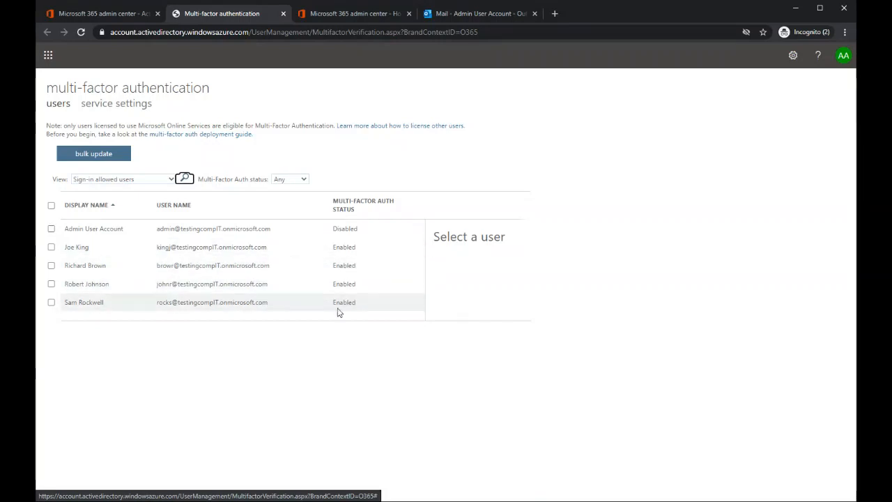
left_click(51, 206)
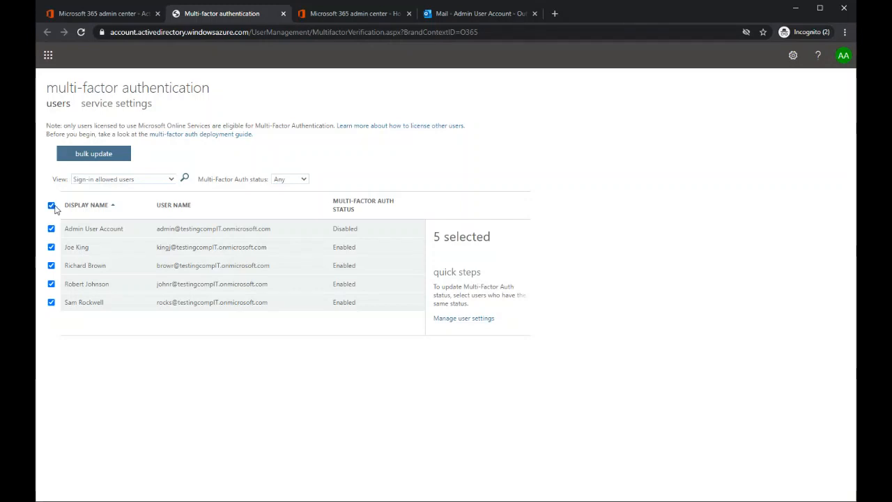
left_click(94, 155)
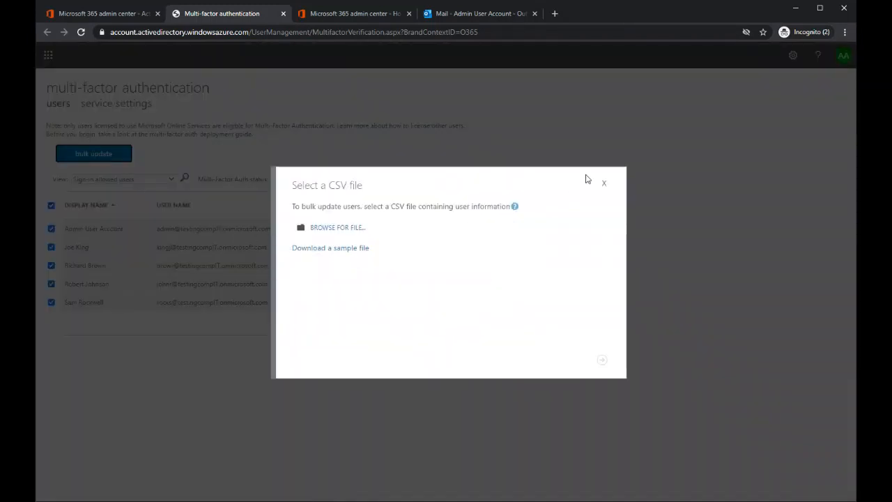
left_click(603, 184)
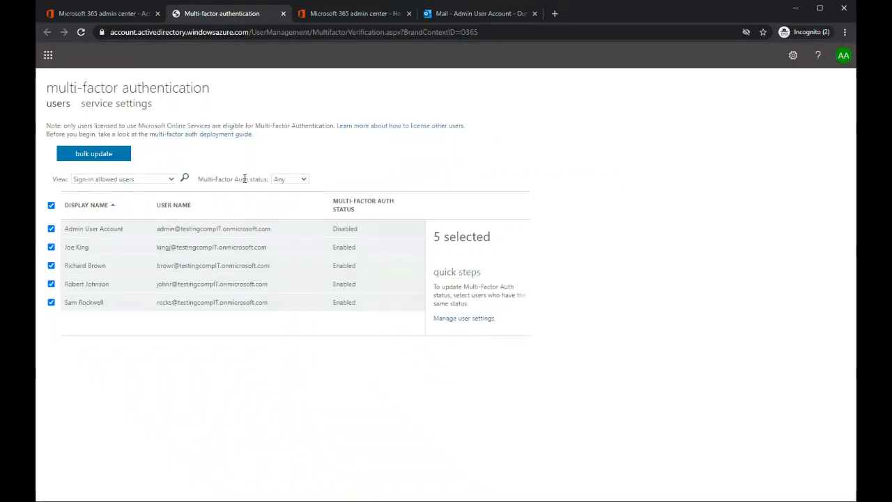
left_click(455, 318)
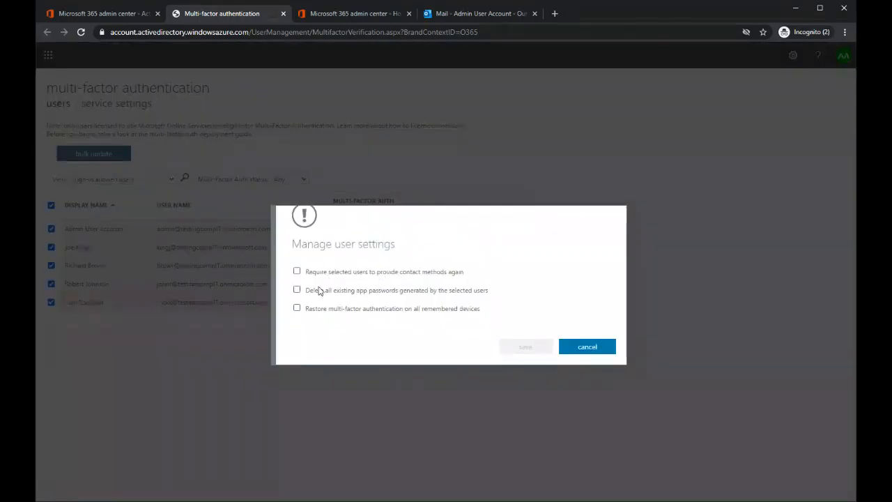
left_click(298, 272)
left_click(575, 346)
left_click(51, 205)
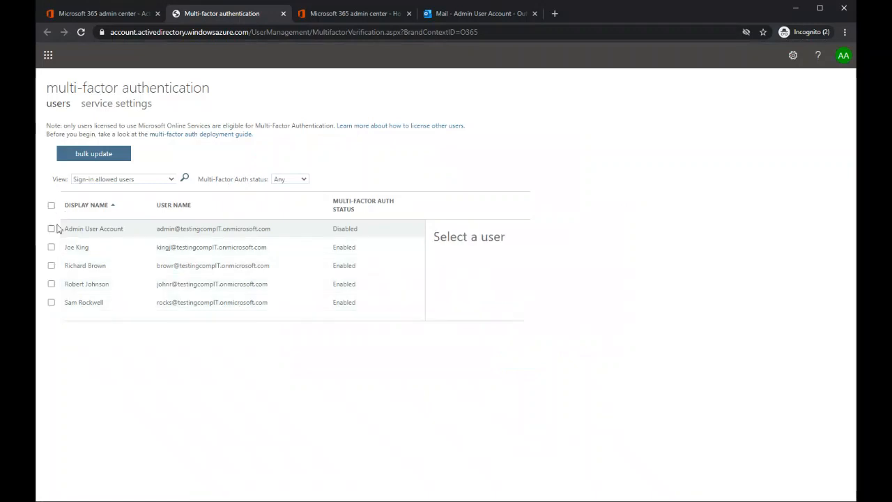
left_click(51, 229)
left_click(446, 319)
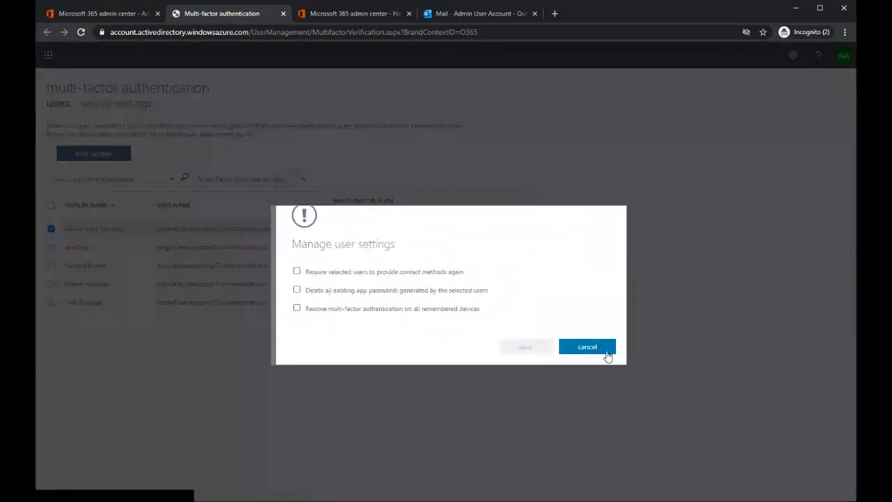
left_click(584, 343)
Step: Disable multi-factor authentication for the second listed user
left_click(53, 247)
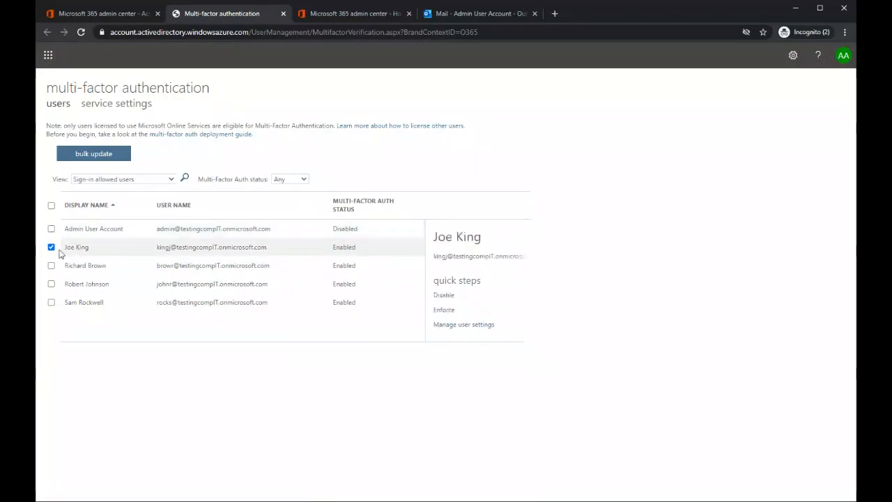
left_click(444, 296)
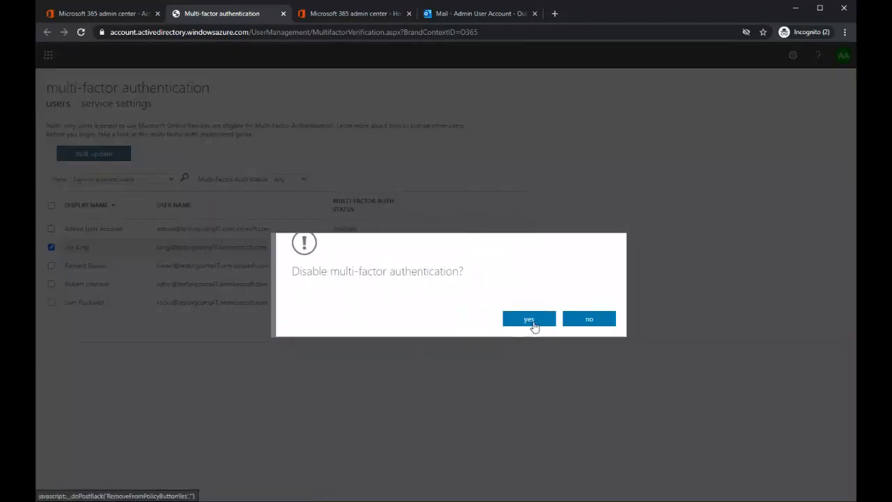
left_click(530, 320)
left_click(573, 310)
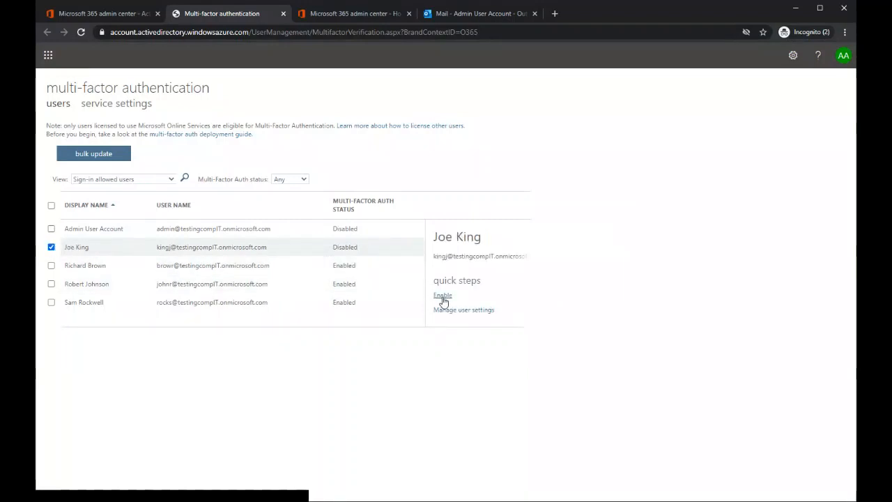
Step: Review the multi-factor registration link in the enable notice for the second listed user, and cancel the notice
left_click(443, 296)
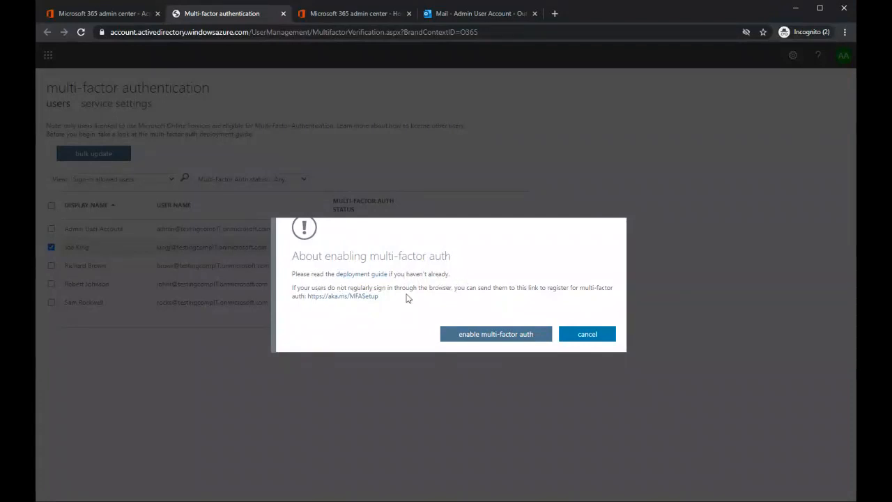
left_click_drag(379, 296, 307, 295)
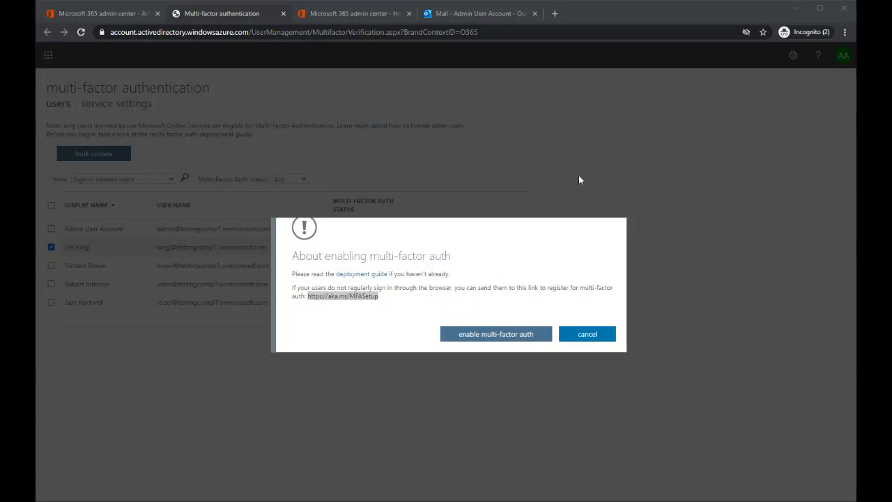
left_click(582, 248)
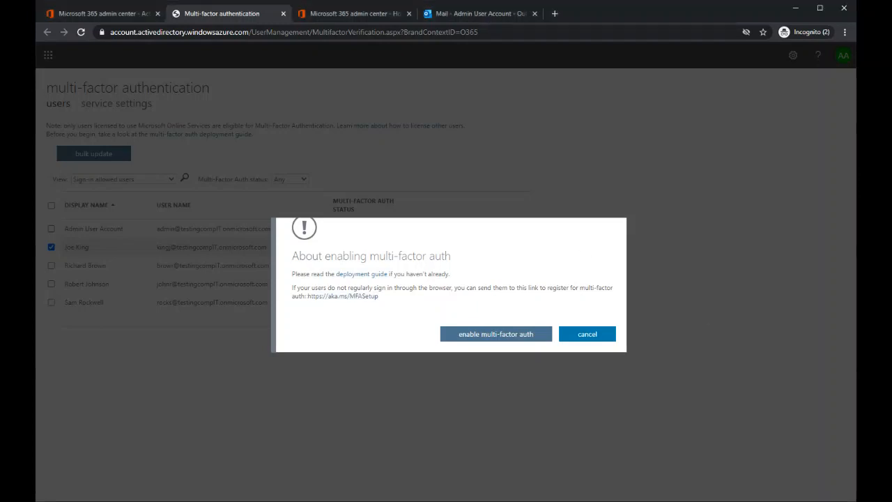
left_click(587, 337)
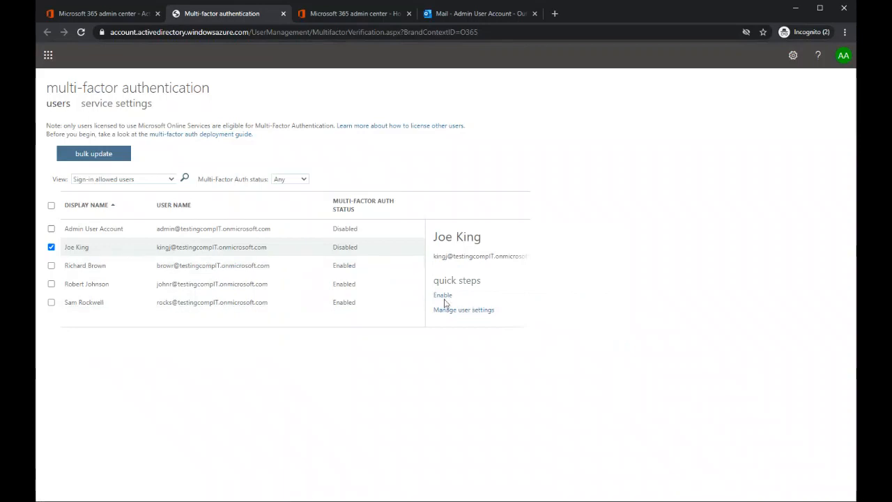
Step: Enable multi-factor authentication for the second listed user and close the update notice
left_click(444, 299)
left_click(484, 335)
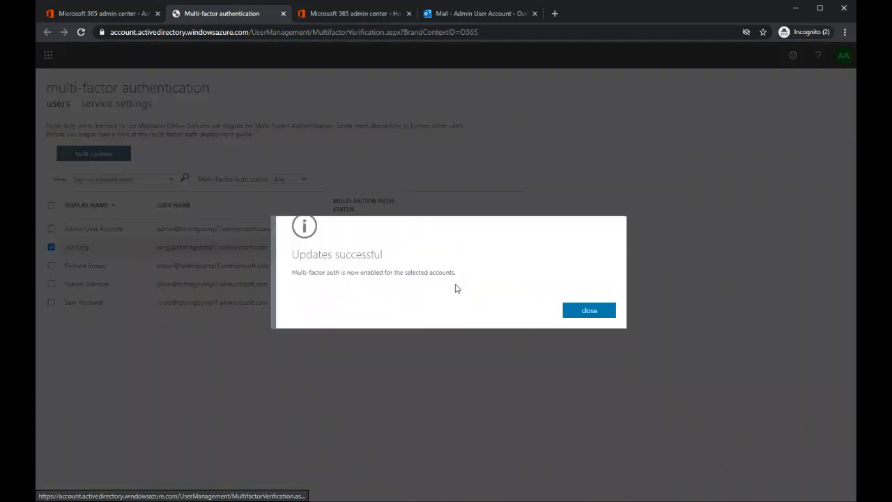
left_click(589, 314)
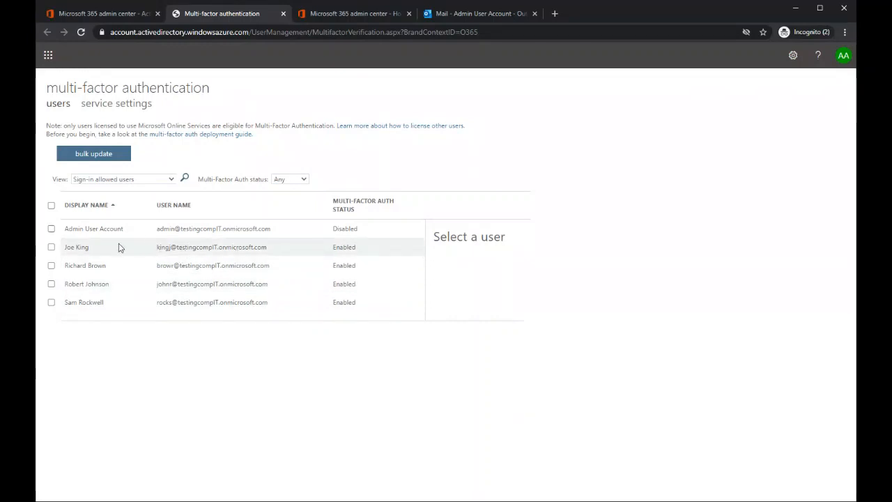
Step: Review the user settings options offered for all listed users and cancel without saving
left_click(51, 247)
left_click(51, 206)
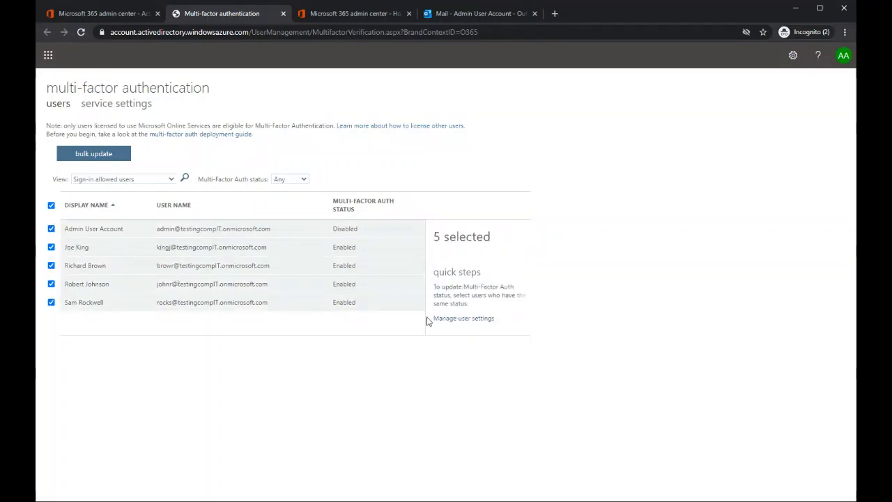
left_click(460, 319)
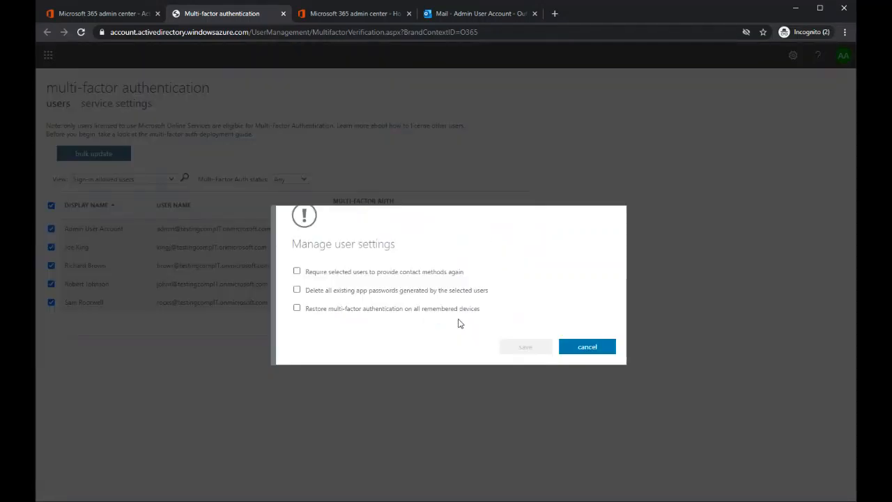
left_click(587, 346)
Step: Review the enforce multi-factor auth notice for all users except the Admin User Account, and cancel it
left_click(52, 229)
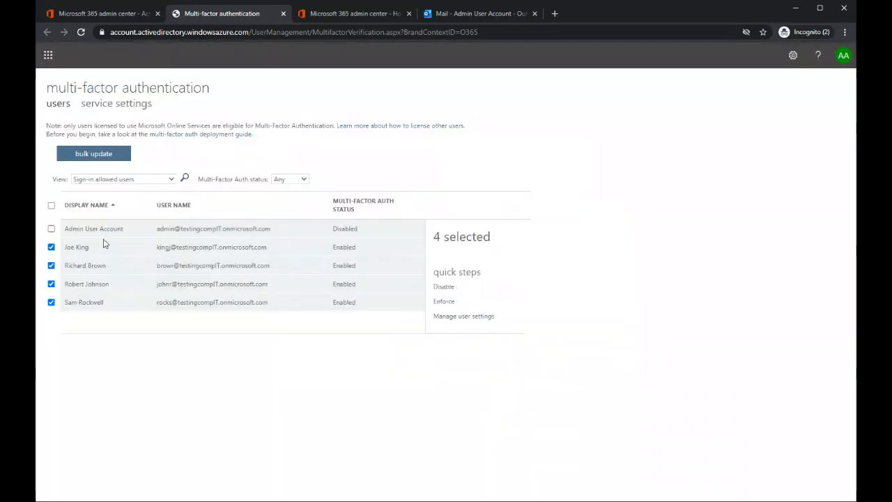
left_click(444, 304)
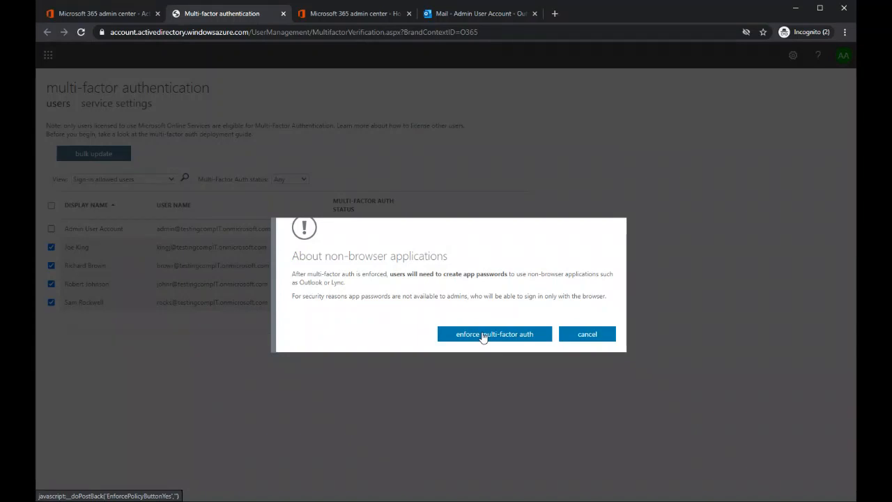
left_click(587, 335)
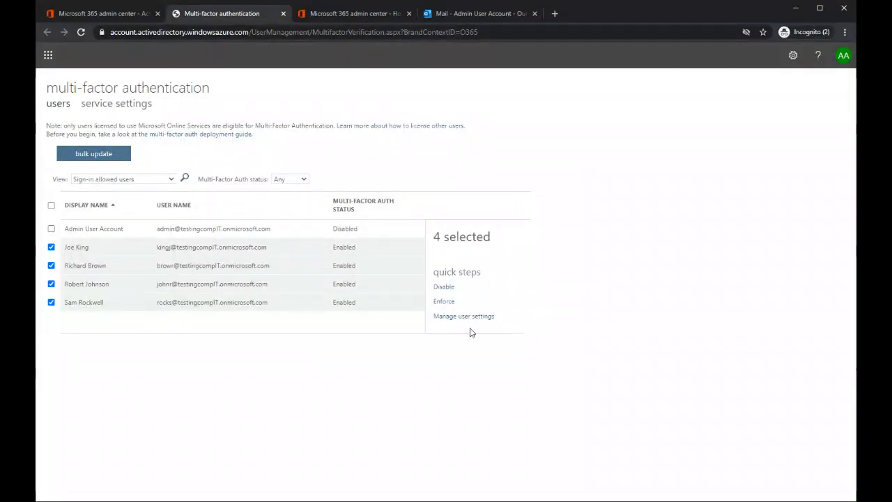
Step: Return to the Microsoft 365 admin center, switch to the Azure Active Directory admin center and open the tenant's properties
left_click(99, 14)
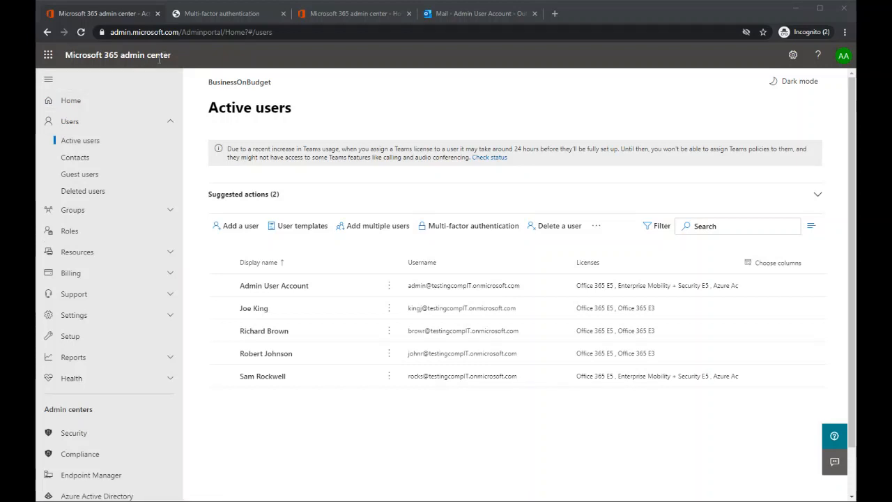
scroll(98, 276, "down", 2)
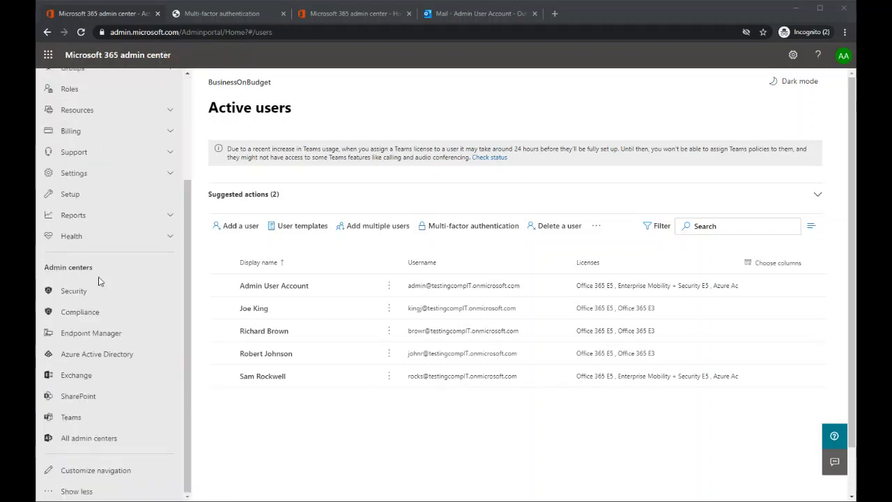
left_click(102, 356)
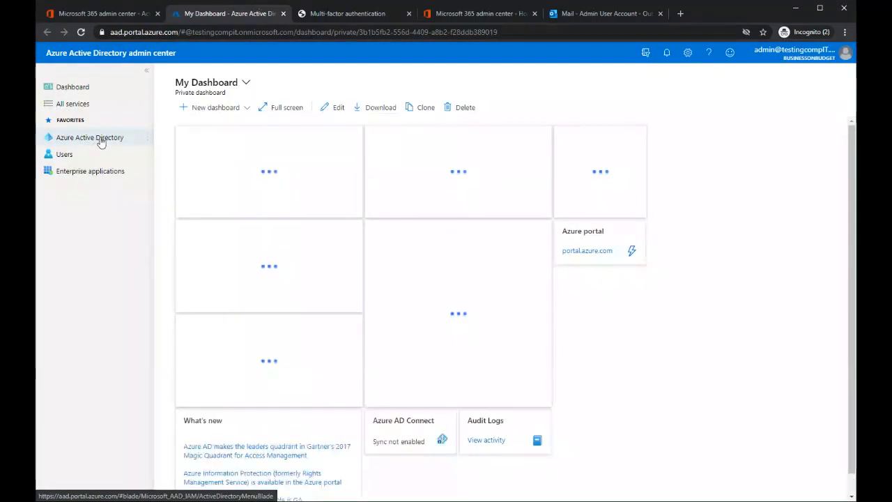
left_click(132, 140)
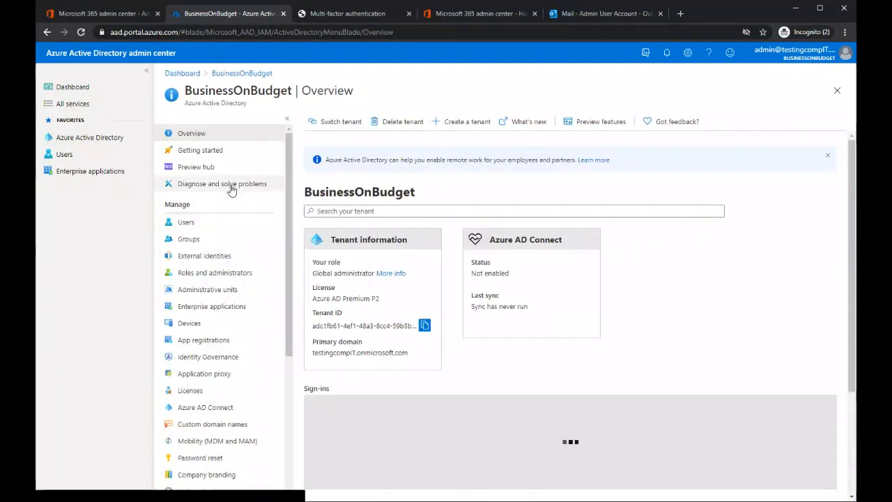
scroll(216, 230, "down", 2)
scroll(215, 277, "down", 1)
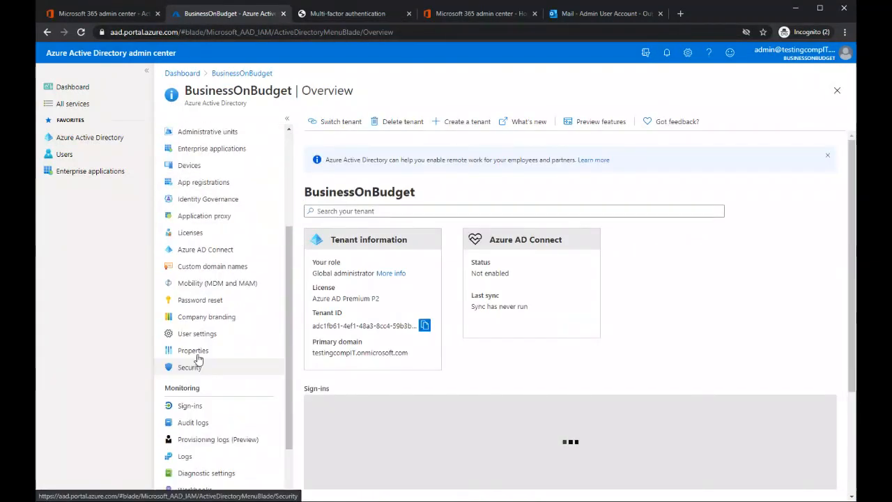
left_click(197, 350)
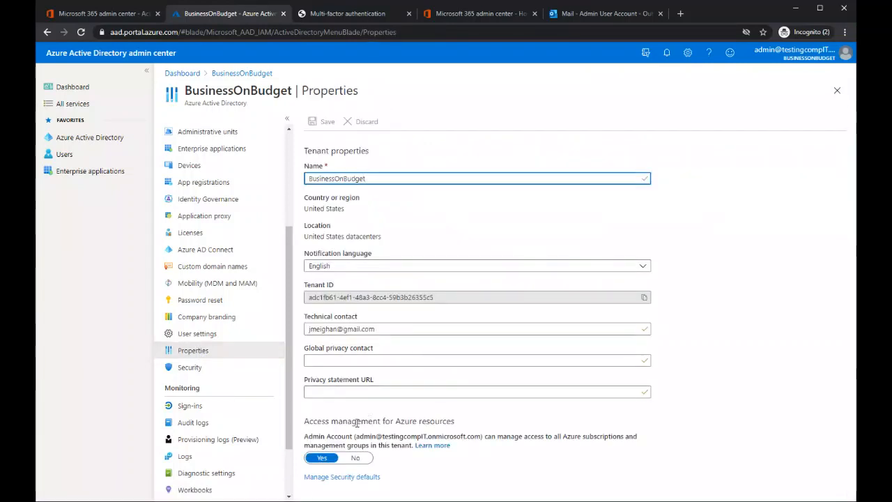
Step: Check the tenant's Enable Security defaults setting and close it without saving
left_click(333, 479)
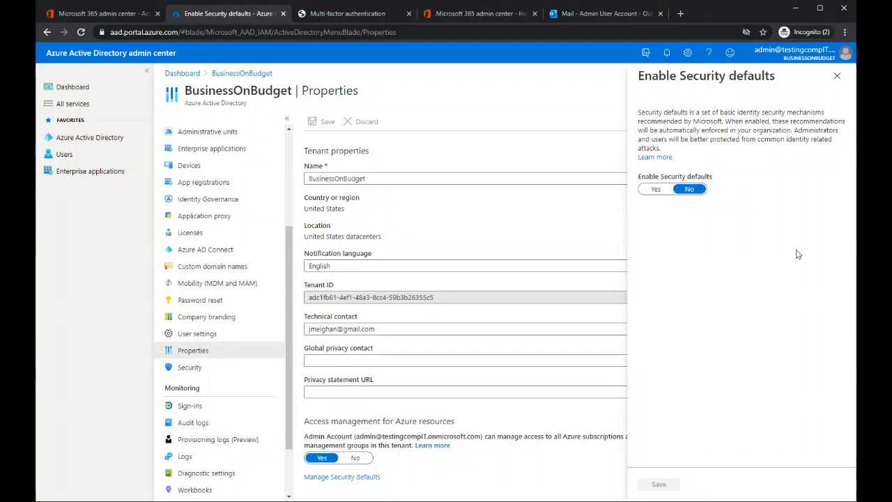
left_click(690, 190)
left_click(691, 190)
left_click(839, 78)
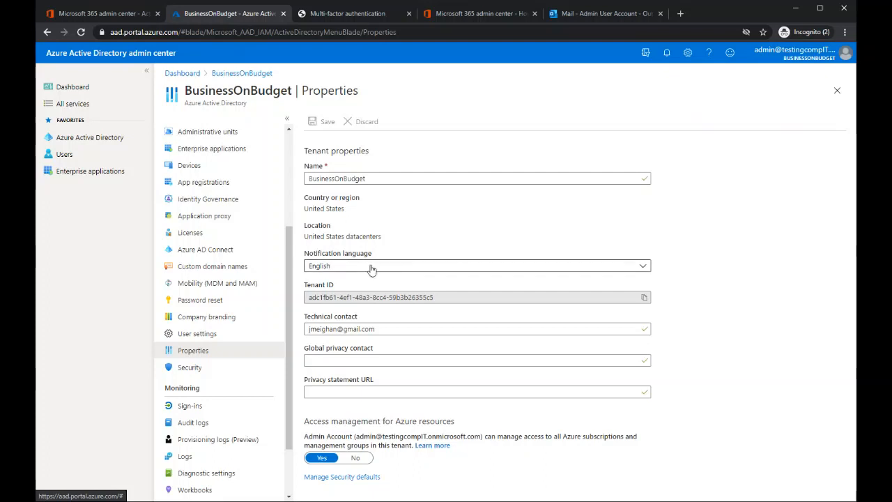
Step: Open the Conditional Access policies in the tenant's security settings
scroll(227, 293, "down", 1)
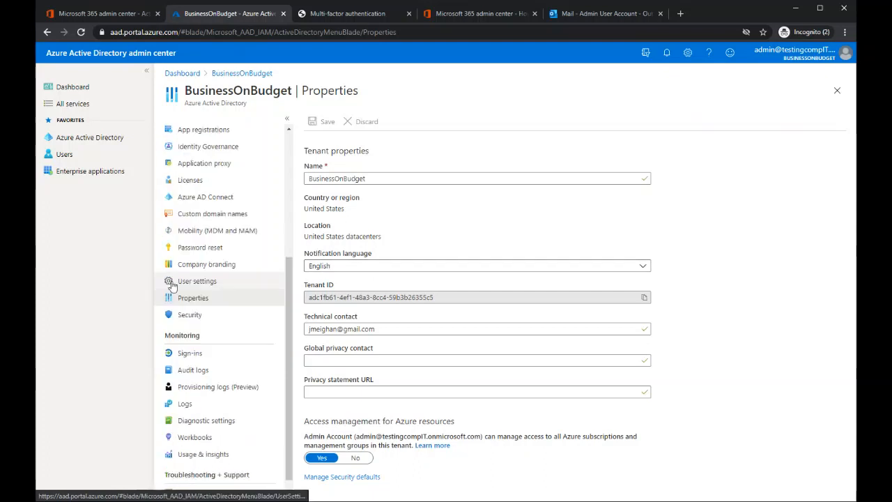
left_click(188, 319)
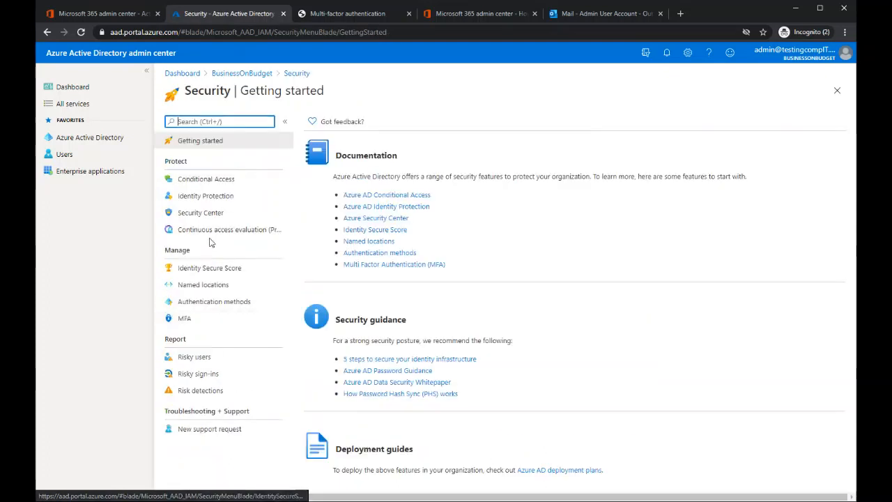
left_click(206, 180)
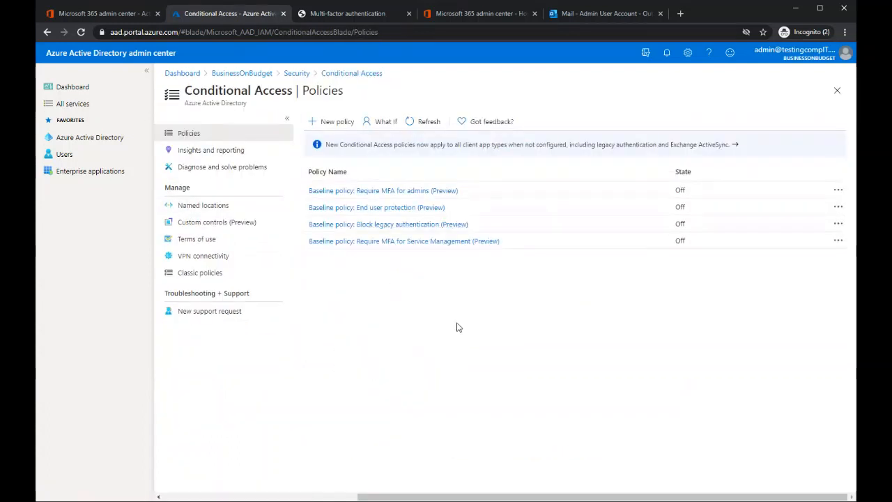
Step: Start a new Conditional Access policy and name it "Reqire MFA for all Users"
left_click(332, 121)
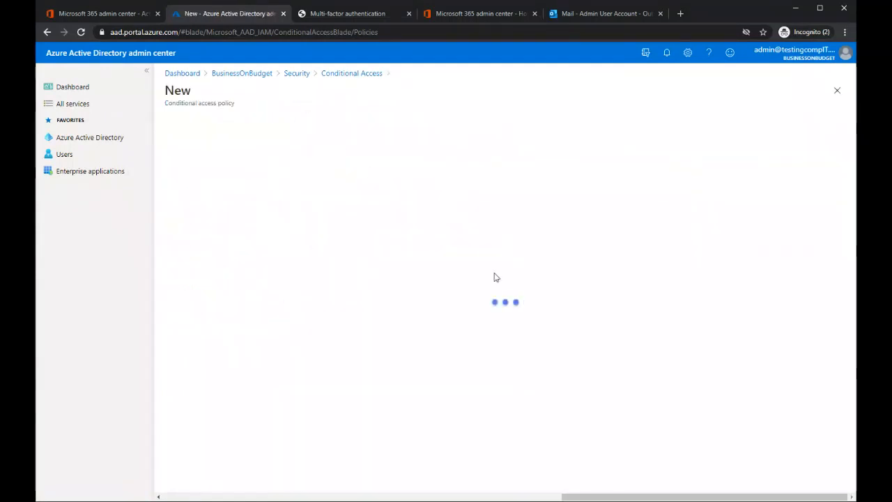
left_click(268, 186)
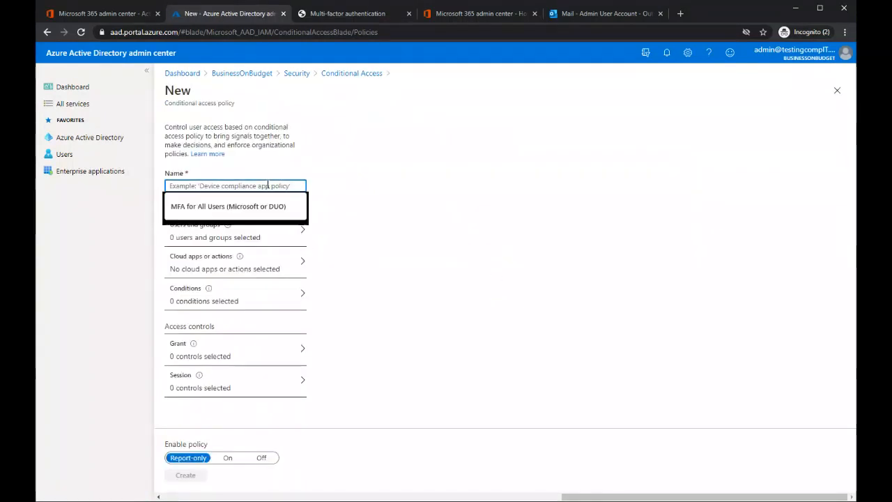
type("Re")
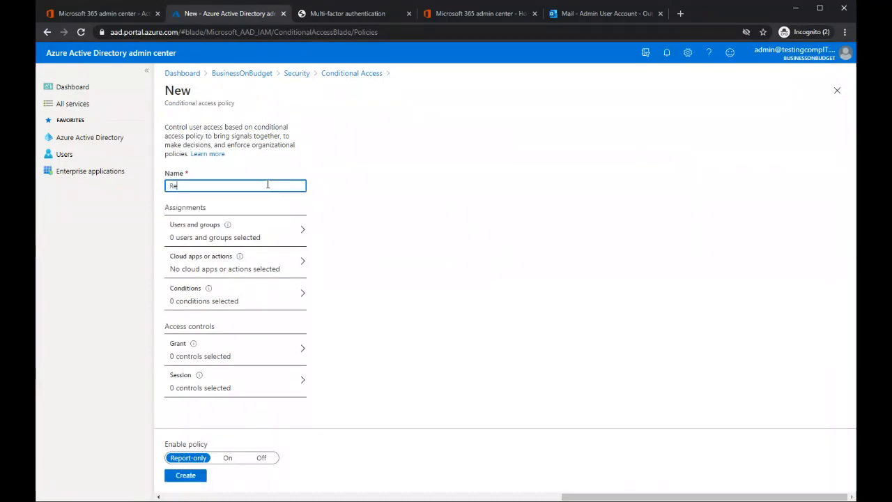
type("qire MFA for all Users")
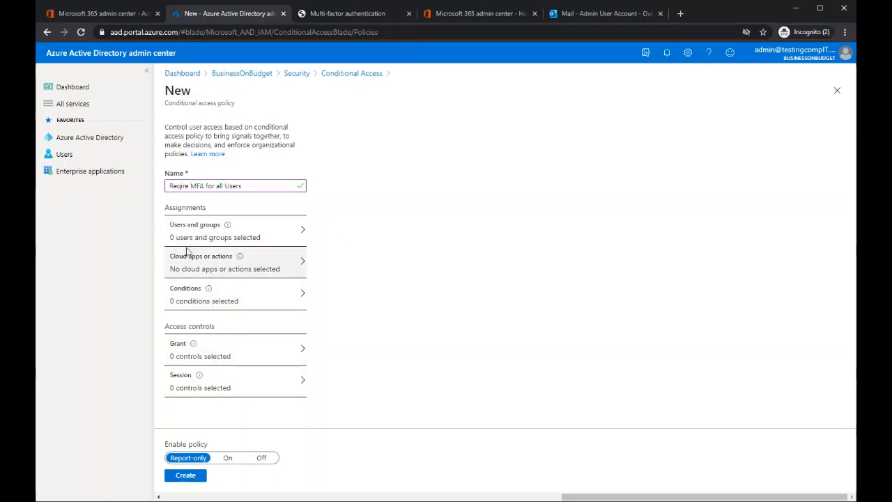
Step: Assign the policy to all users and all cloud apps, and review the conditions it can use
left_click(213, 237)
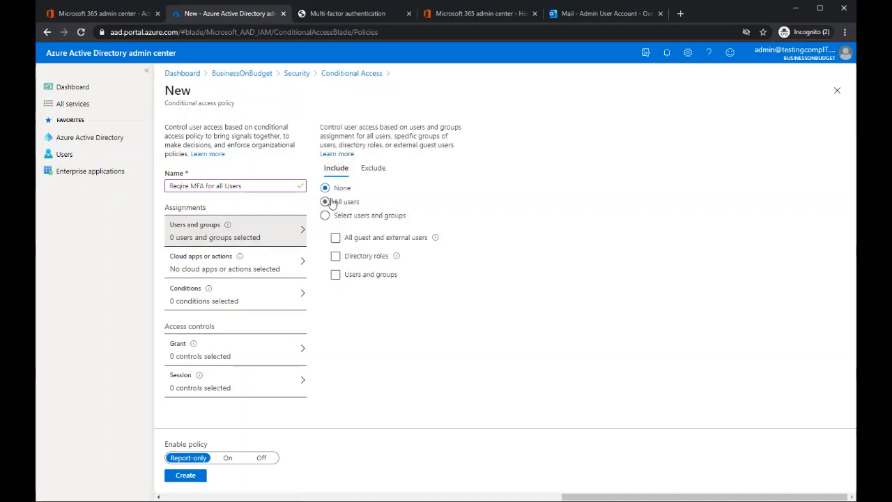
left_click(331, 202)
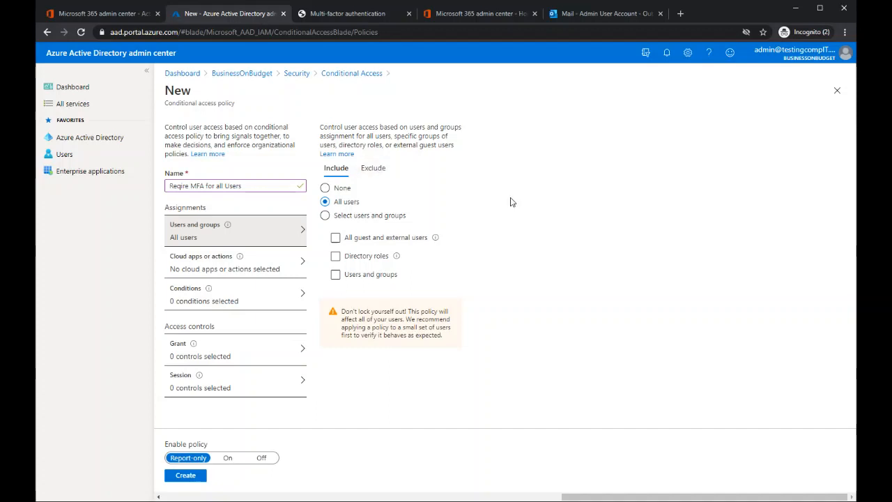
left_click(206, 271)
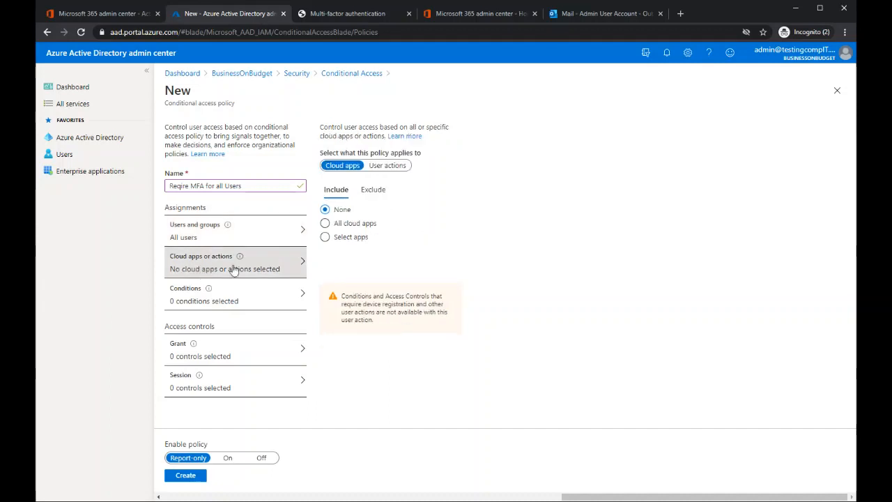
left_click(325, 224)
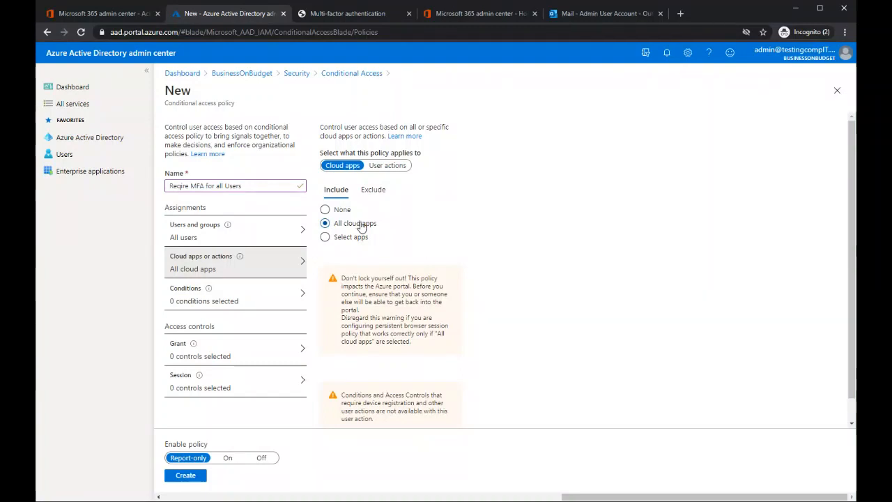
mouse_move(209, 295)
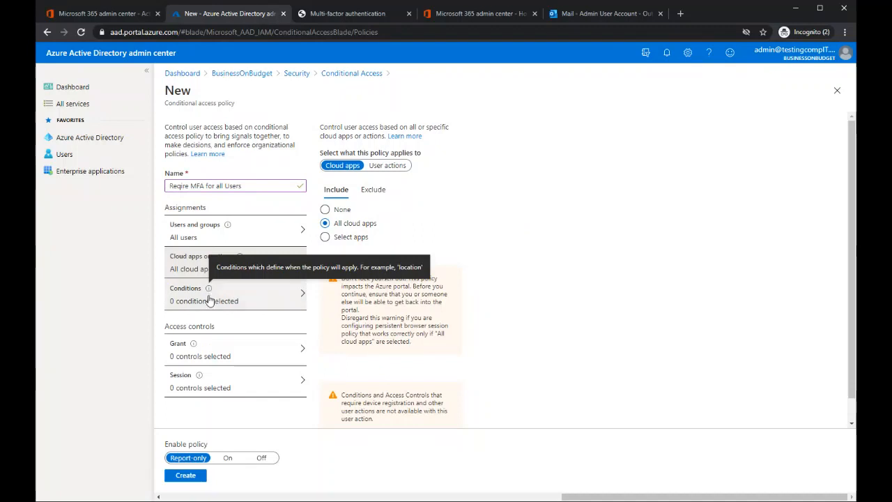
left_click(207, 305)
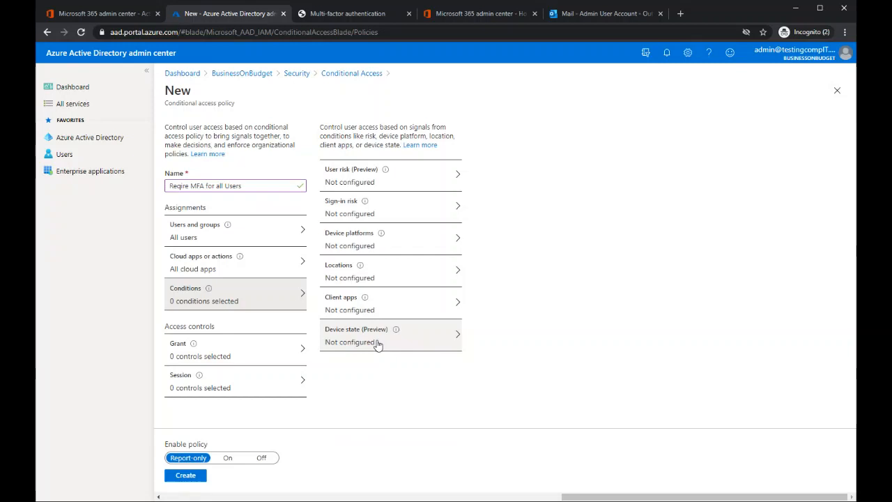
Step: Set the policy's grant control to grant access with Require multi-factor authentication
left_click(219, 355)
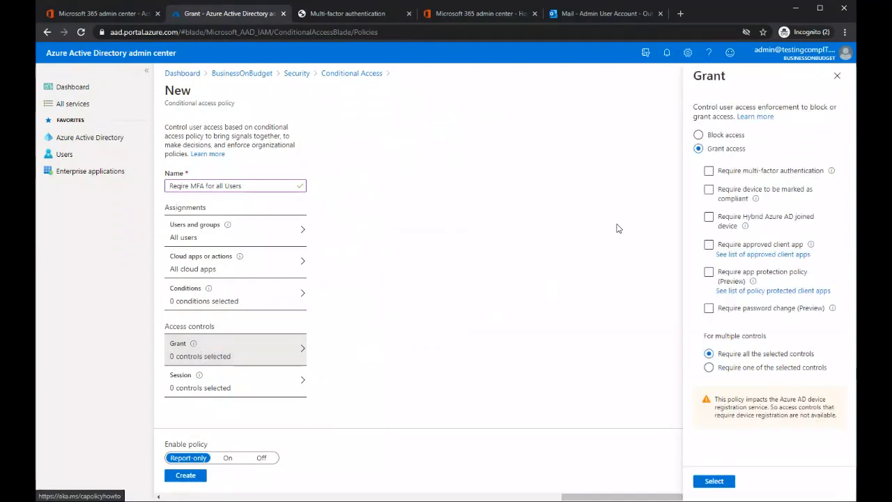
left_click(699, 136)
left_click(709, 170)
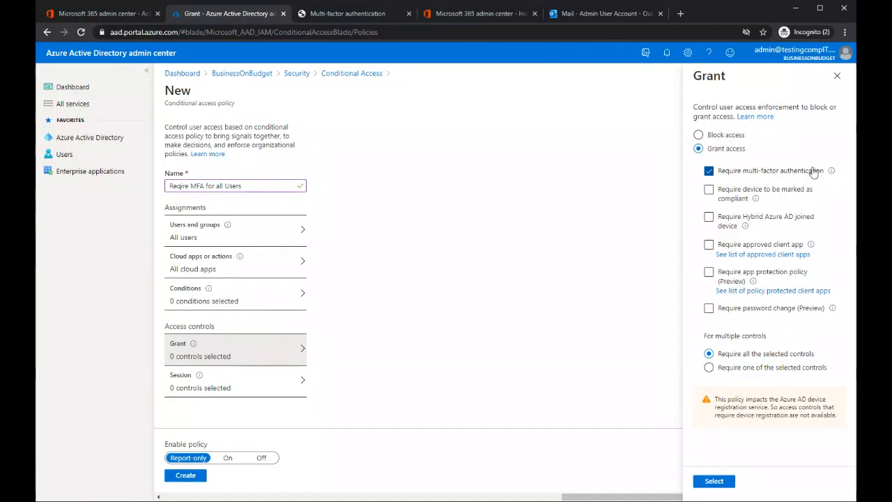
left_click(713, 481)
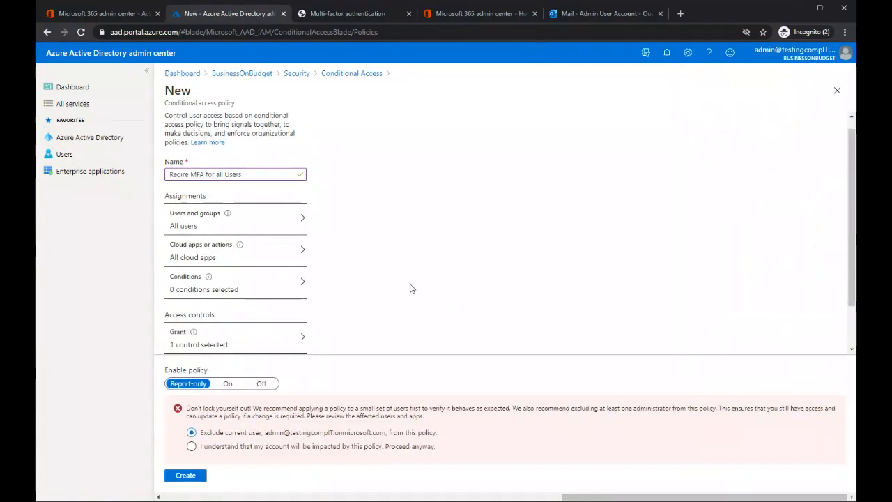
Step: Acknowledge that the current account will be impacted and create the policy in Report-only mode
scroll(367, 271, "down", 1)
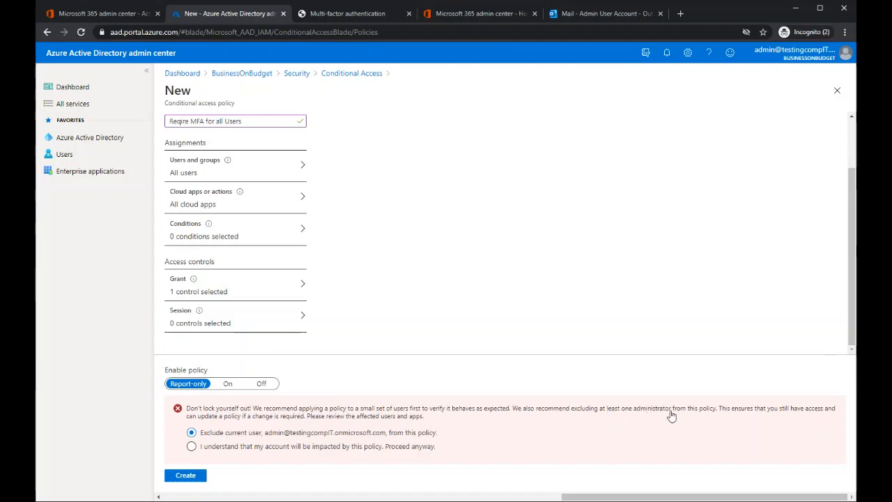
left_click(191, 446)
left_click(188, 476)
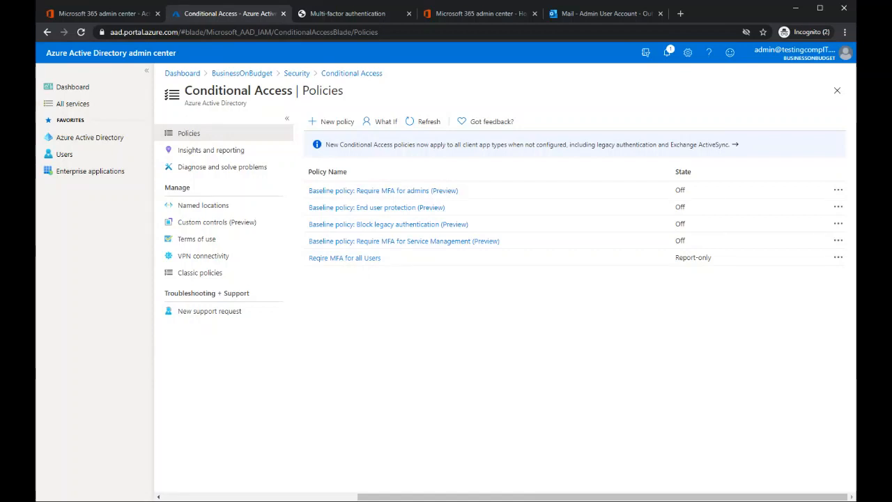
Step: Return to the Microsoft 365 admin center and open the mail flow rules in the Exchange admin center
left_click(116, 20)
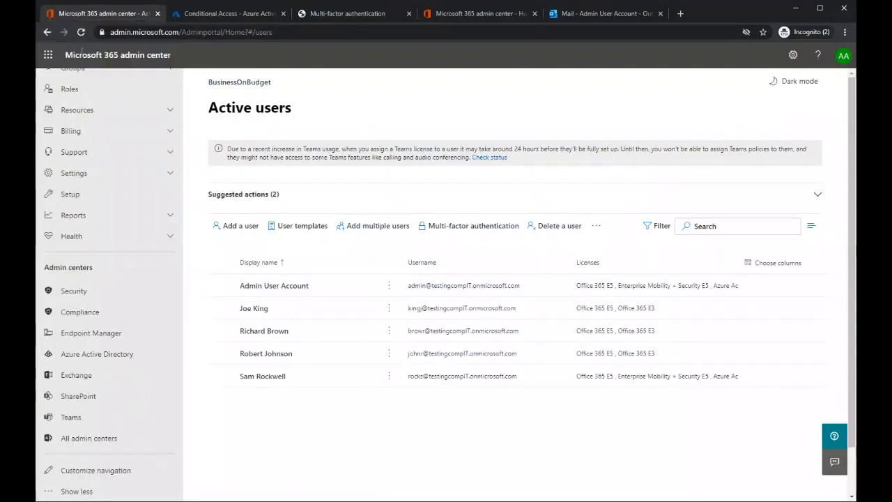
left_click(78, 376)
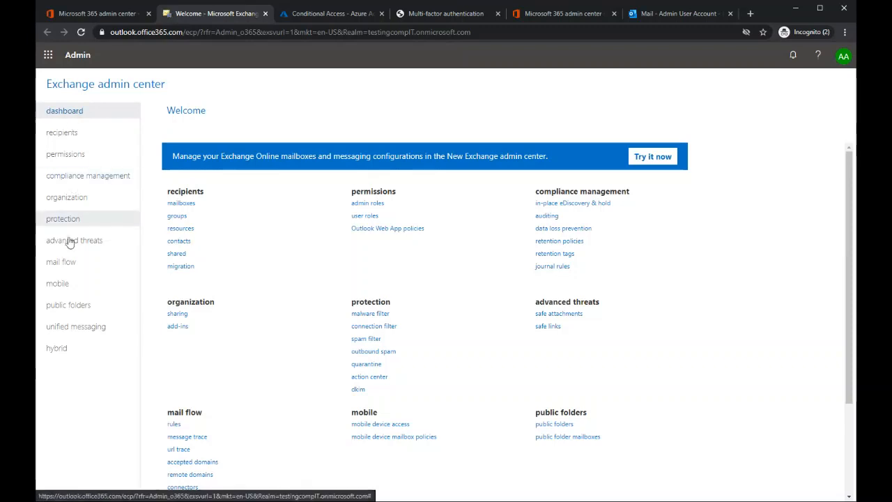
left_click(61, 263)
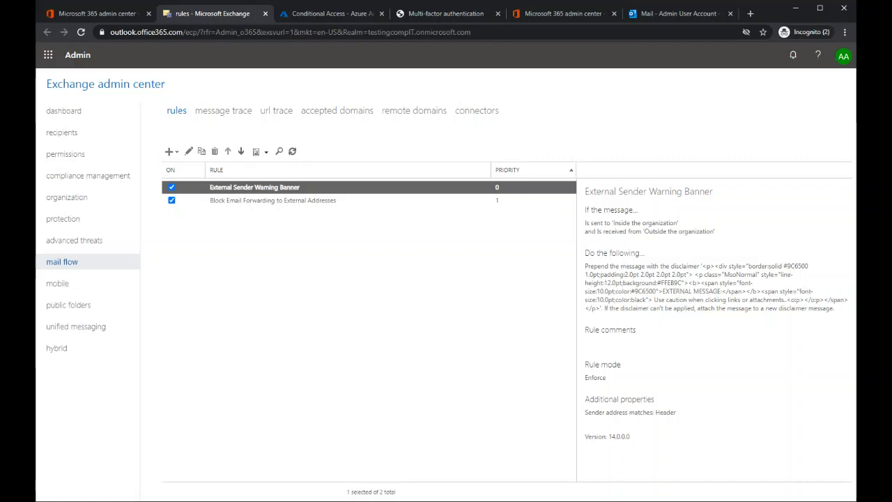
Step: Open the External Sender Warning Banner rule, review its name, conditions and disclaimer action, and close it
double_click(270, 192)
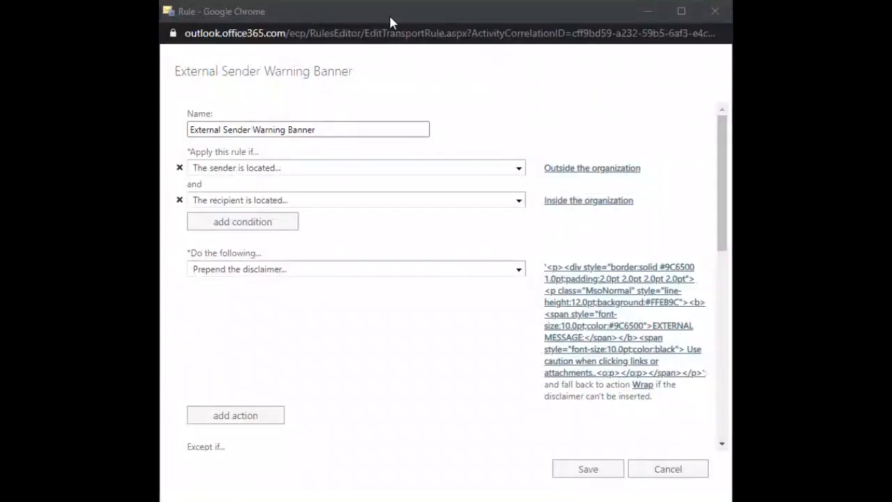
left_click_drag(359, 129, 192, 134)
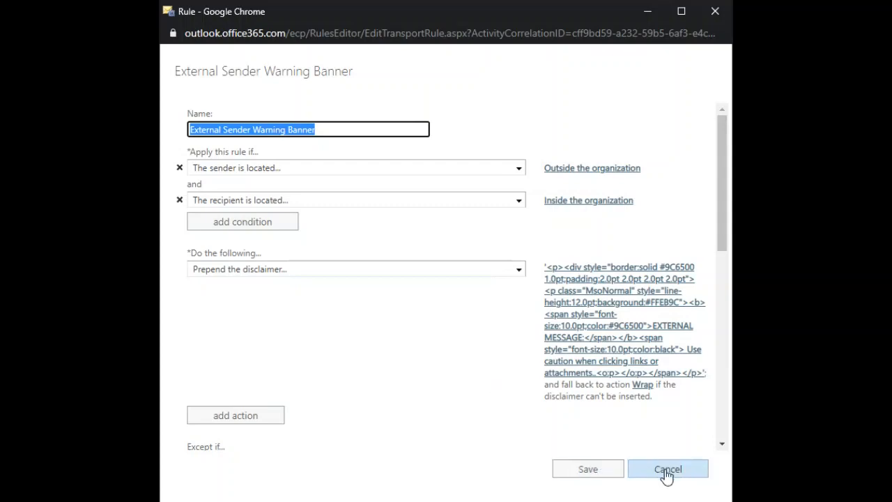
left_click(591, 473)
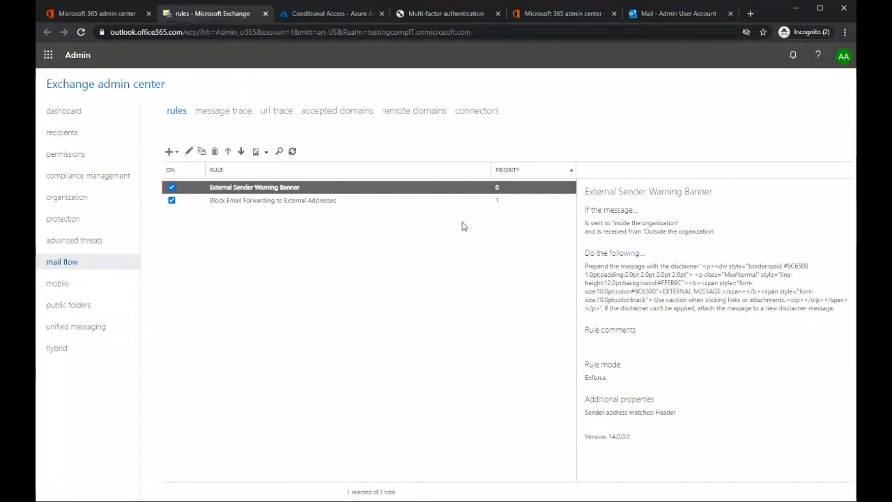
Step: Switch to the Outlook web mailbox and reload it from outlook.office.com/owa
left_click(675, 14)
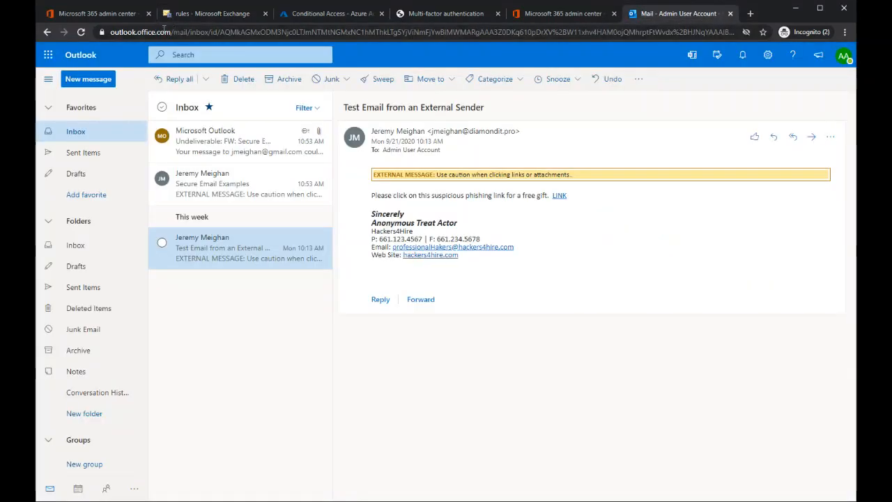
left_click_drag(172, 32, 847, 55)
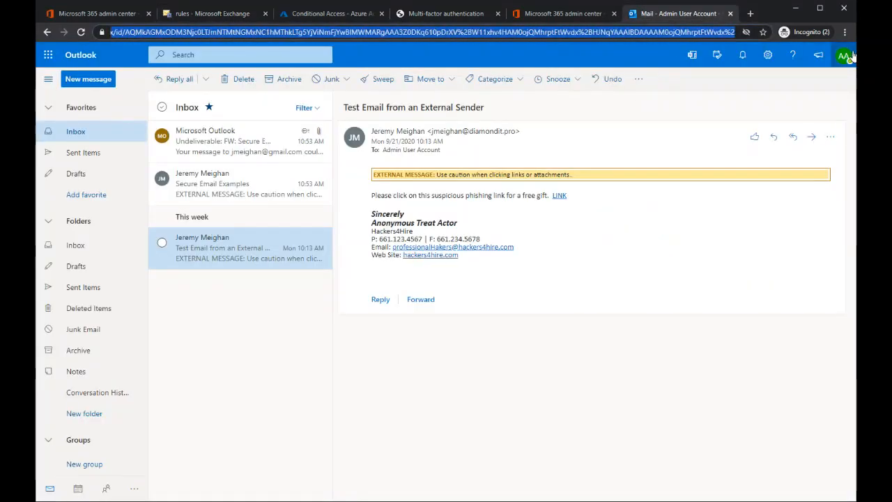
key("BackSpace")
key("shift+End")
key("Delete")
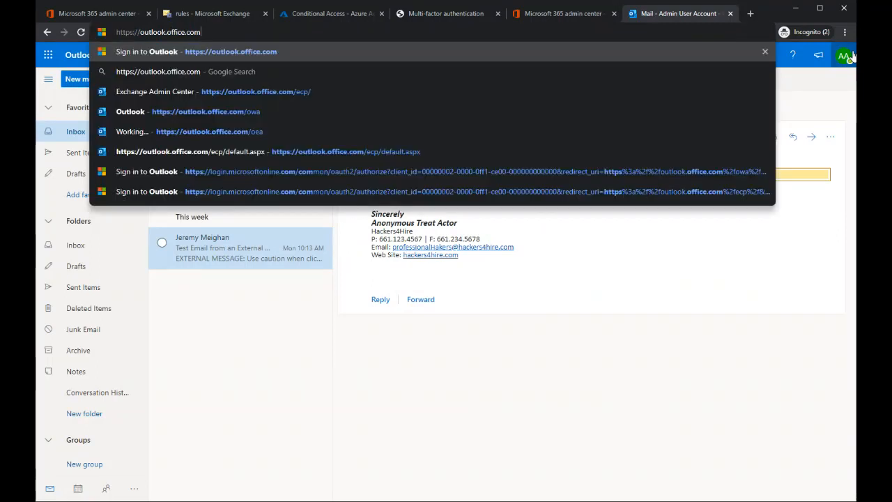
type(".owa")
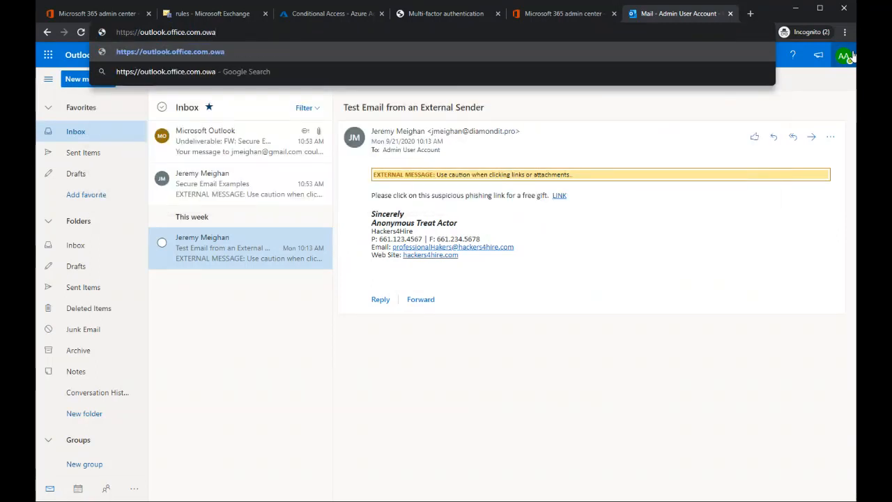
key("Return")
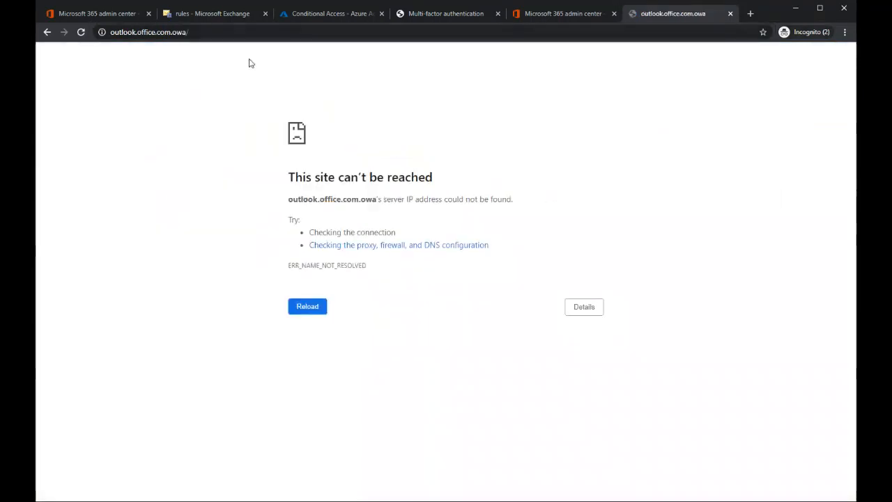
left_click(175, 33)
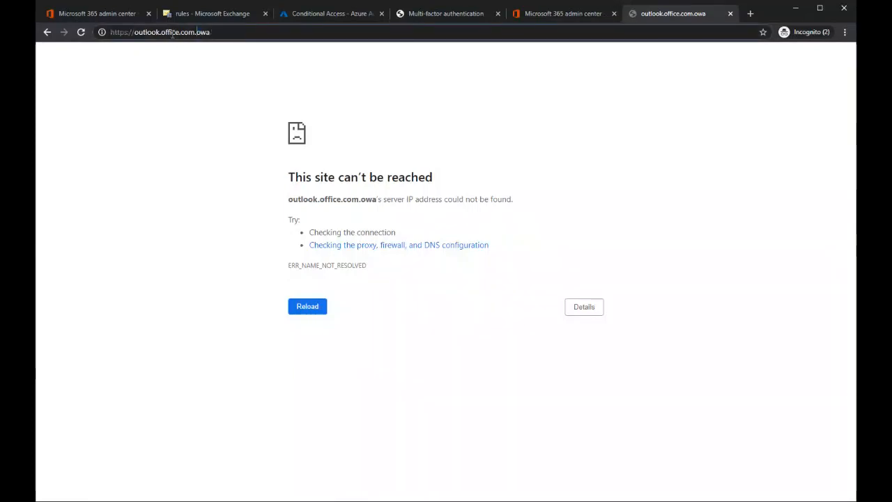
key("Delete")
type("/")
key("Return")
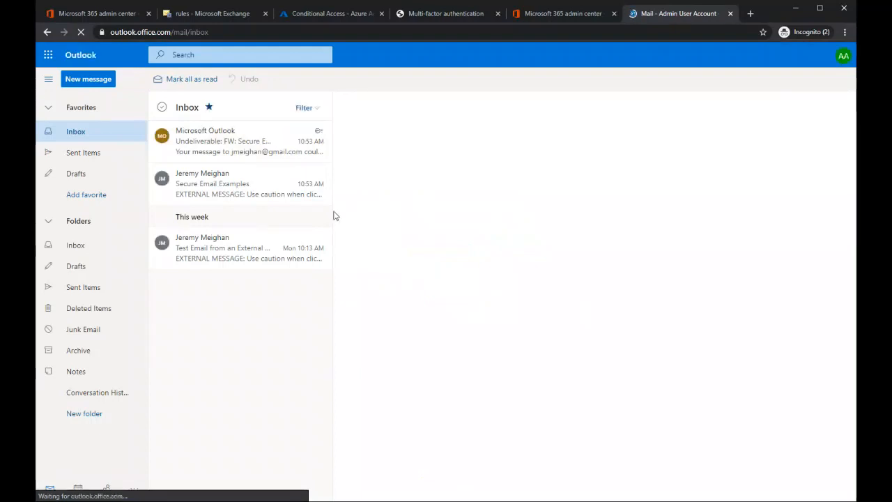
Step: Open the message "Test Email from an External Sender" and examine its external-message warning banner, suspicious link text and signature
left_click(215, 253)
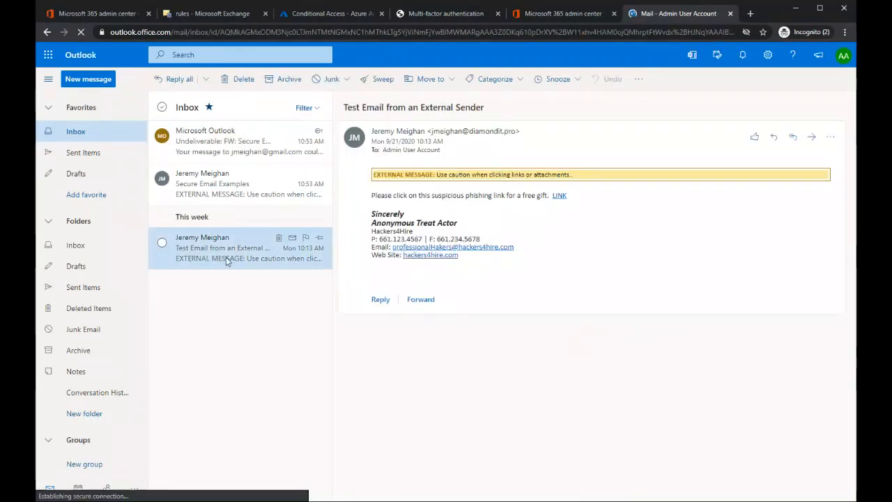
left_click_drag(373, 180, 578, 176)
left_click(375, 199)
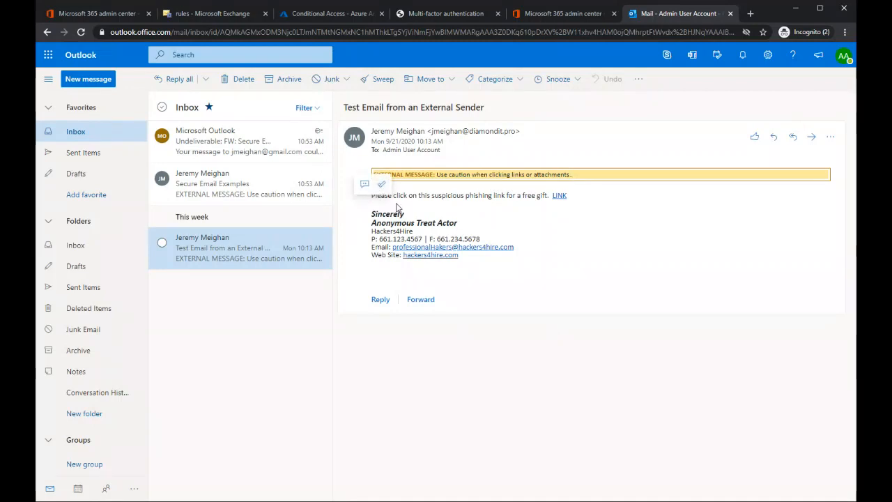
left_click_drag(412, 196, 515, 198)
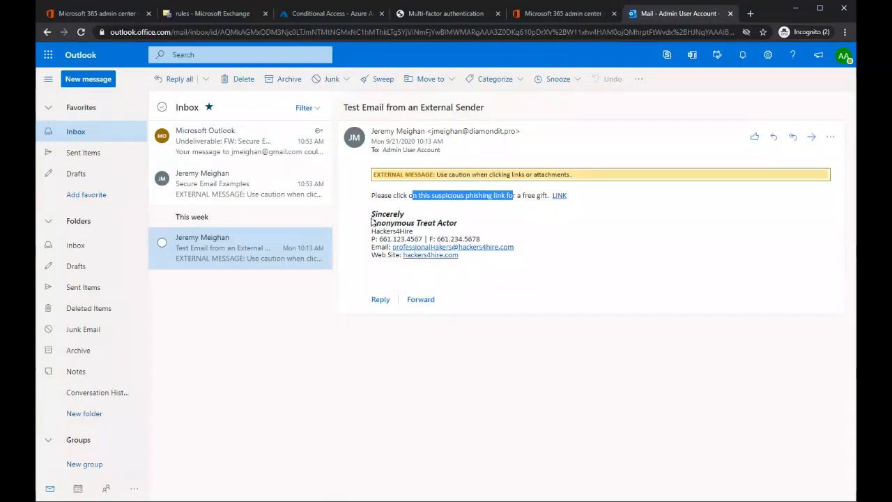
mouse_move(372, 222)
left_mouse_down()
mouse_move(460, 225)
mouse_move(481, 241)
left_mouse_up()
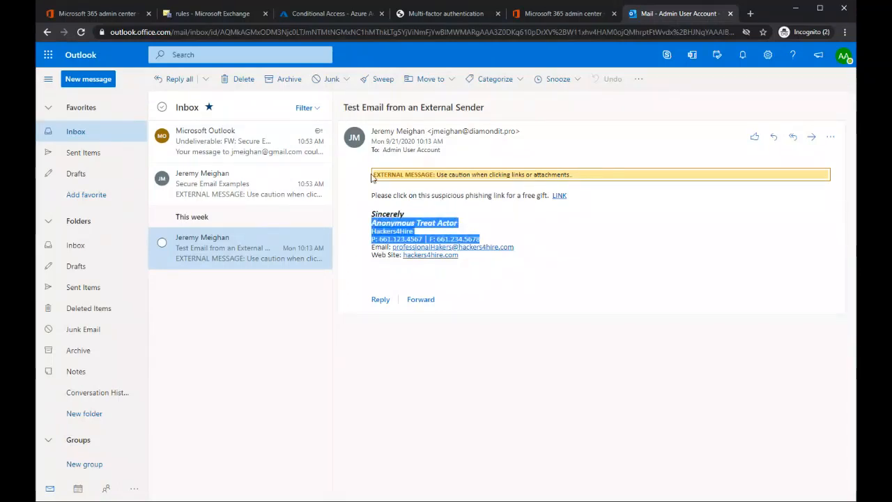
left_click_drag(372, 177, 492, 175)
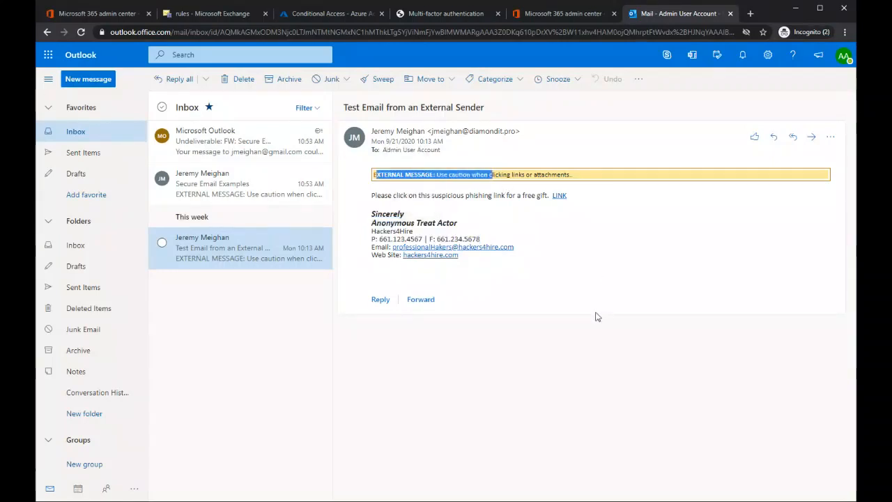
left_click(530, 277)
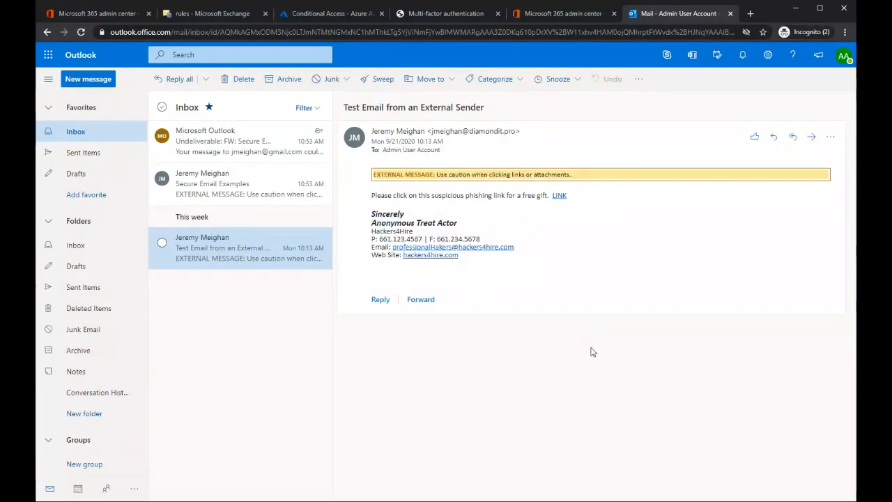
triple_click(491, 174)
left_click_drag(567, 175, 579, 179)
left_click(513, 175)
left_click_drag(573, 176, 571, 177)
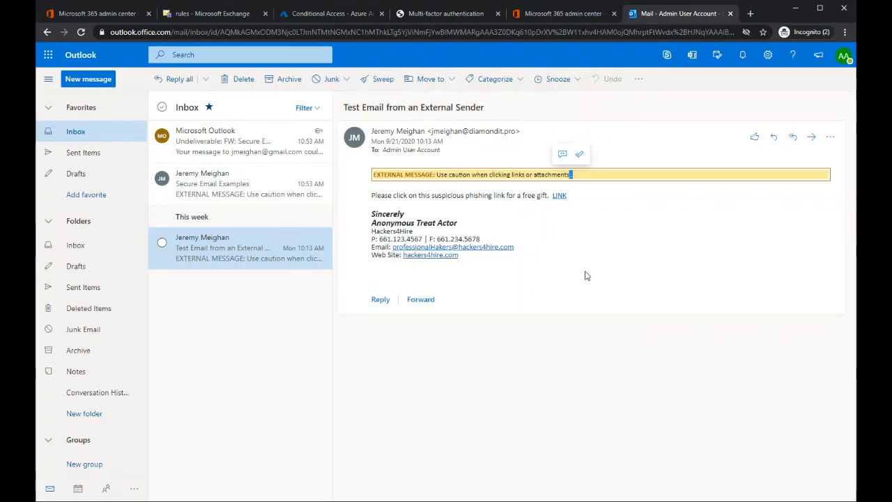
Step: Open the full Outlook settings and show the mailbox's inbox rules
left_click(771, 56)
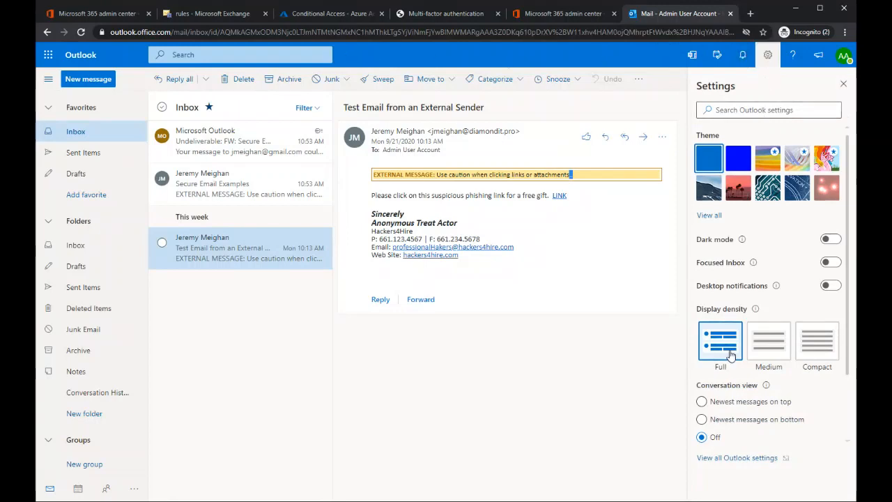
left_click(739, 459)
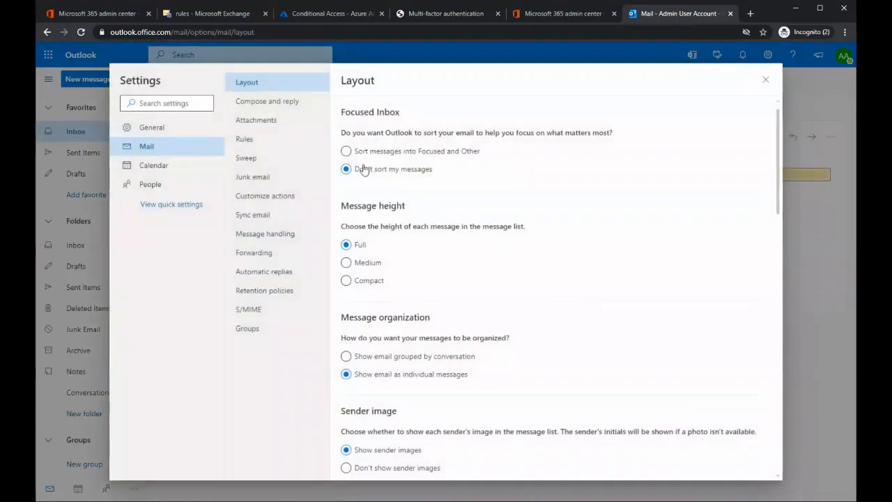
left_click(245, 141)
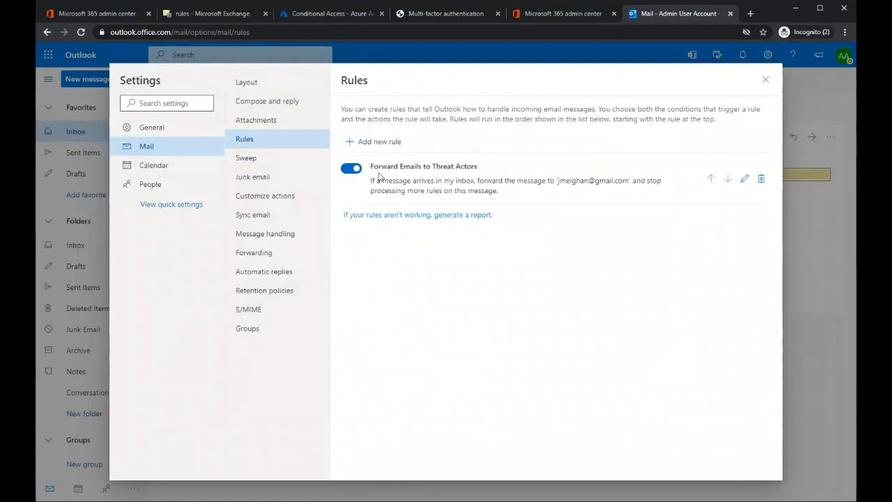
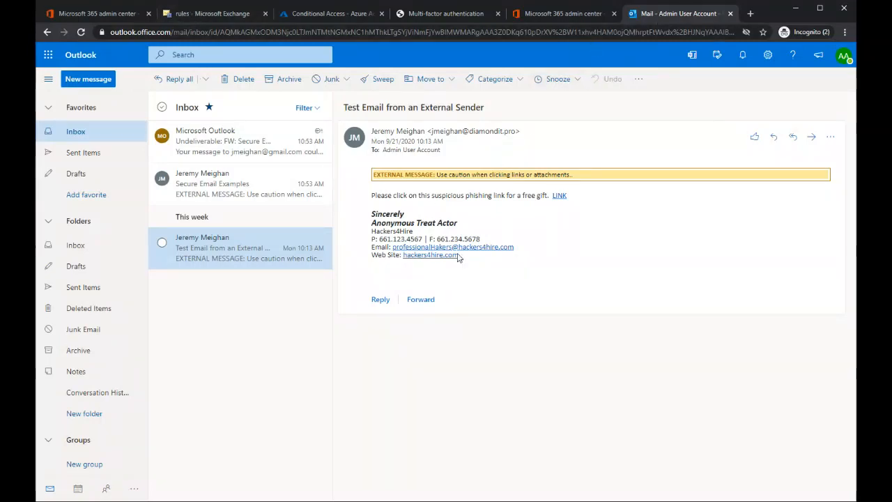
Step: Open the Block Email Forwarding to External Addresses mail flow rule in Exchange, review its name, conditions and rejection explanation, and save it
left_click(100, 14)
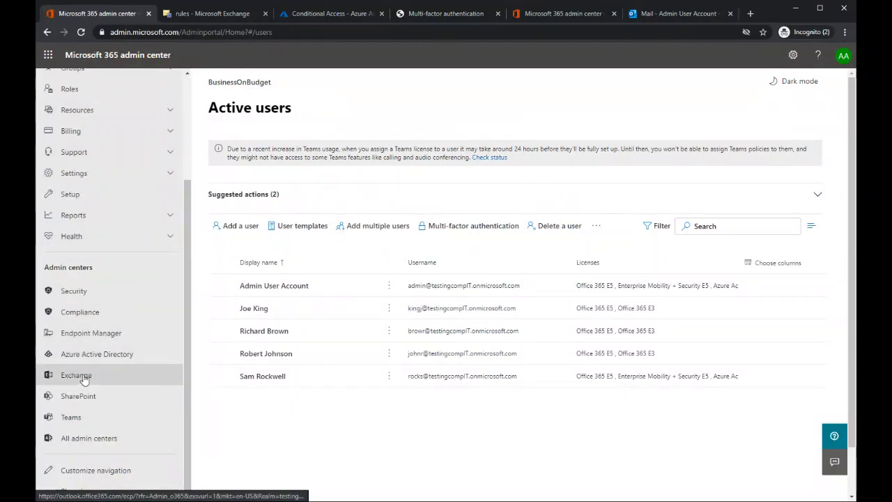
left_click(198, 15)
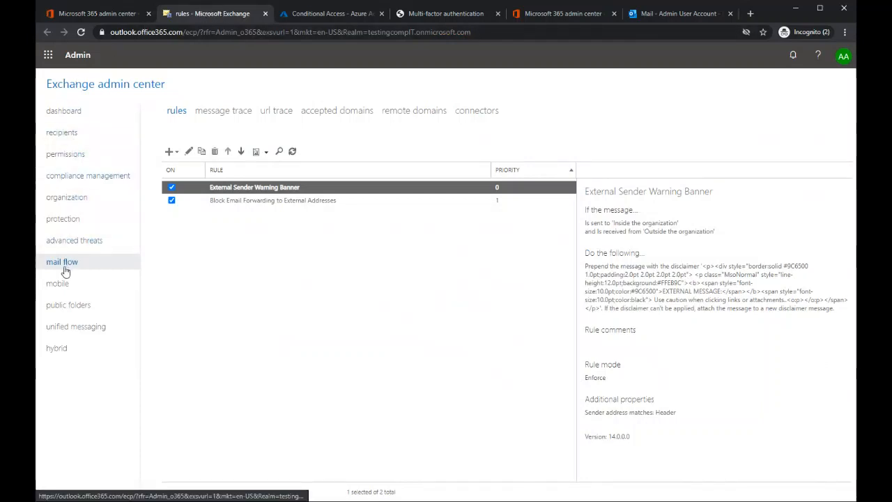
left_click(245, 203)
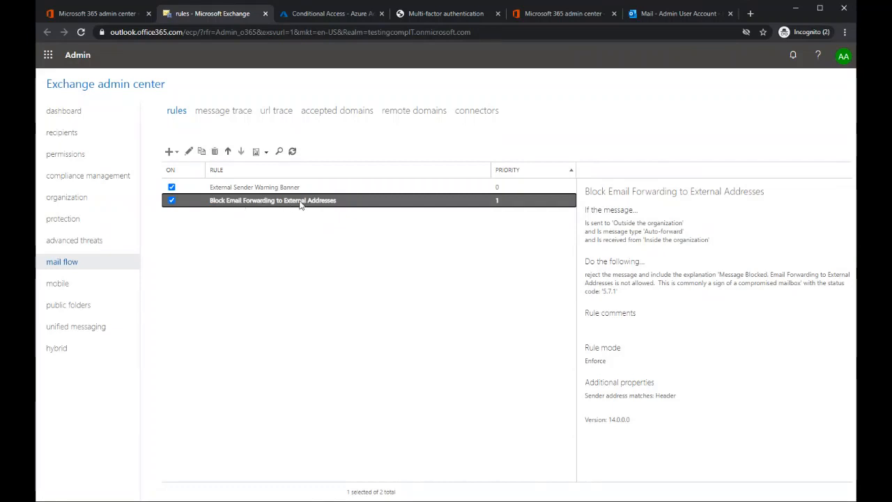
double_click(299, 203)
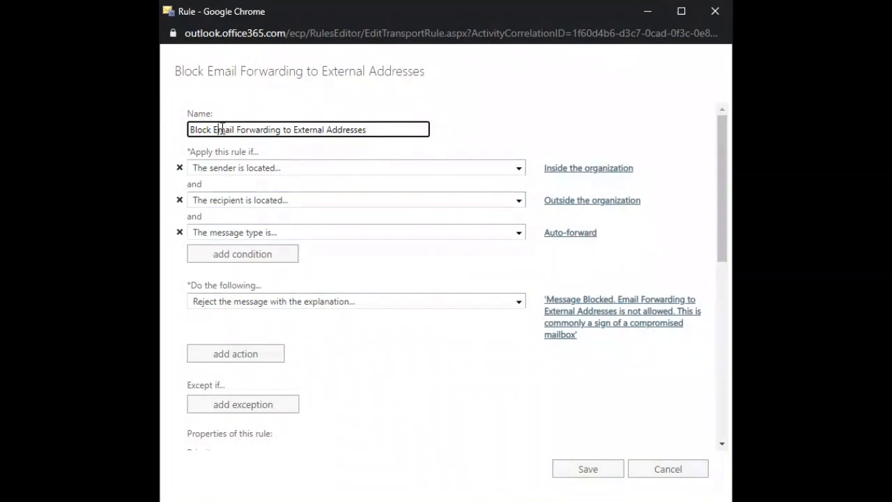
left_click_drag(195, 130, 381, 130)
left_click(456, 110)
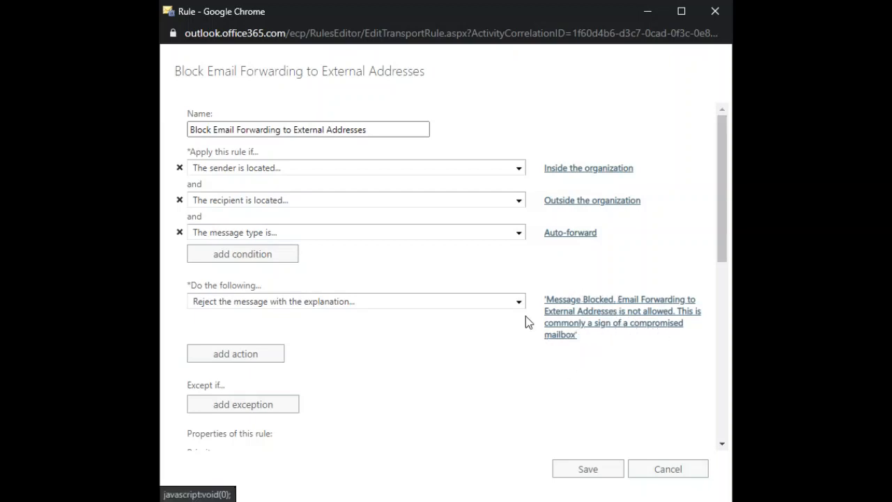
left_click(578, 471)
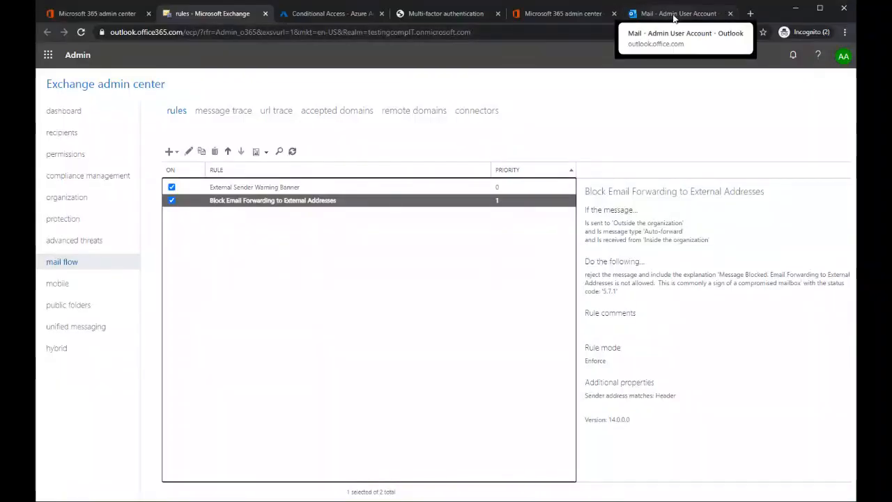
Step: Switch to the Outlook mailbox and examine the blocked-forwarding explanation in the "Undeliverable: FW: Secure Email Examples" message
left_click(674, 15)
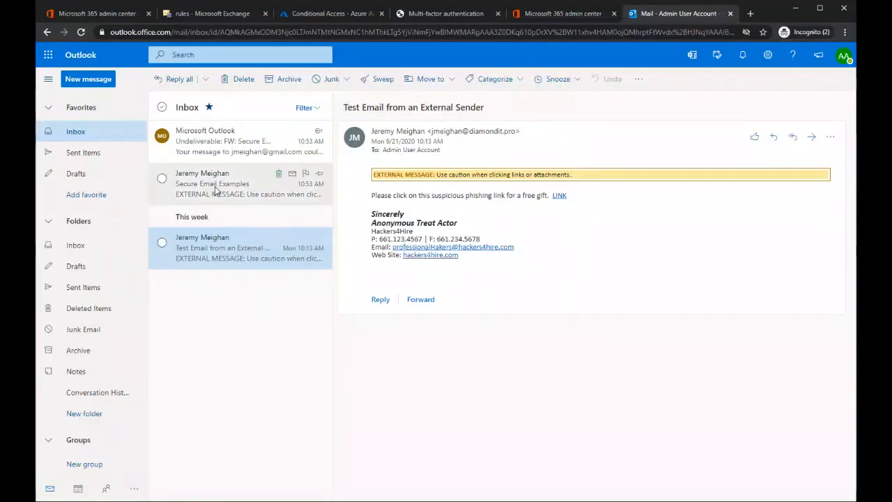
left_click(214, 187)
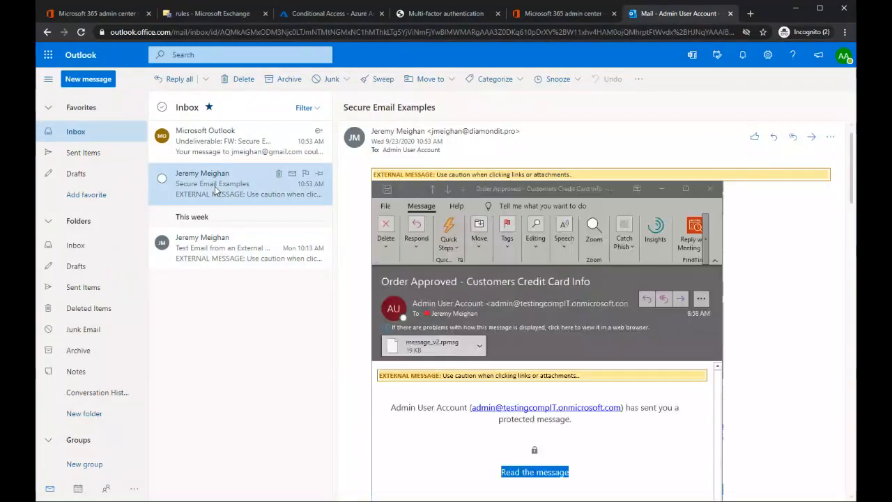
left_click(216, 141)
scroll(543, 349, "down", 1)
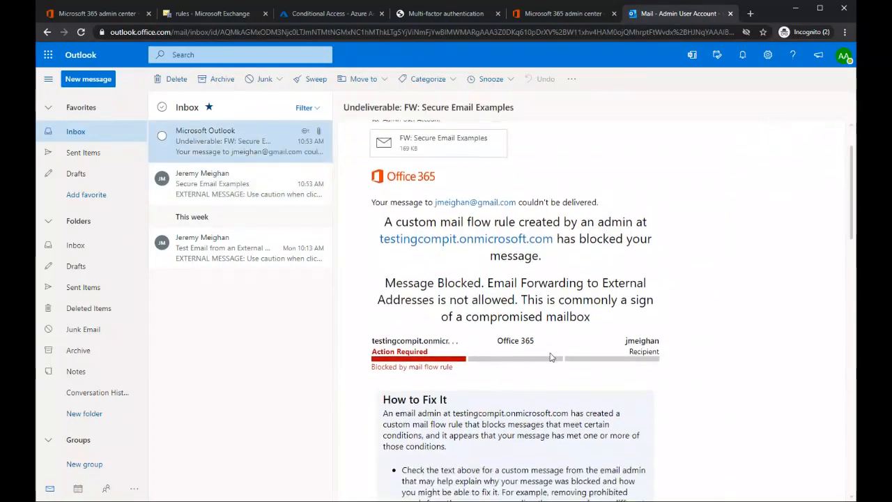
left_click_drag(382, 222, 635, 258)
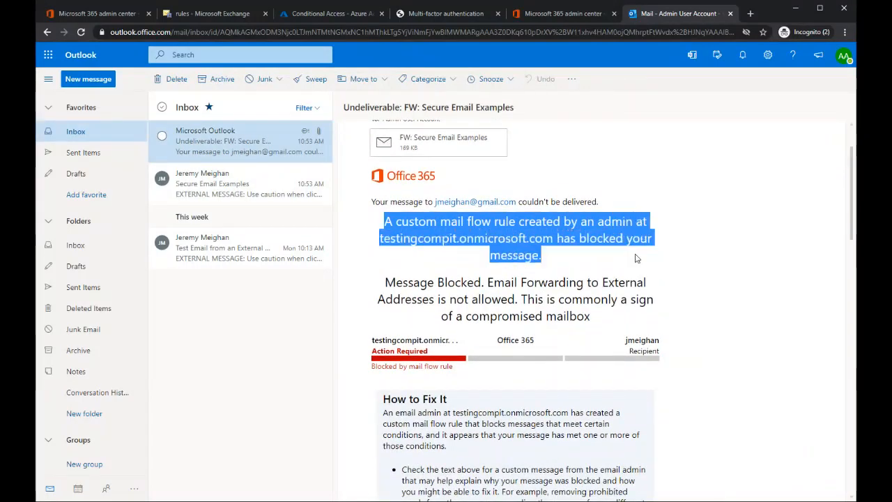
left_click(492, 281)
left_click_drag(486, 282, 604, 326)
left_click(558, 258)
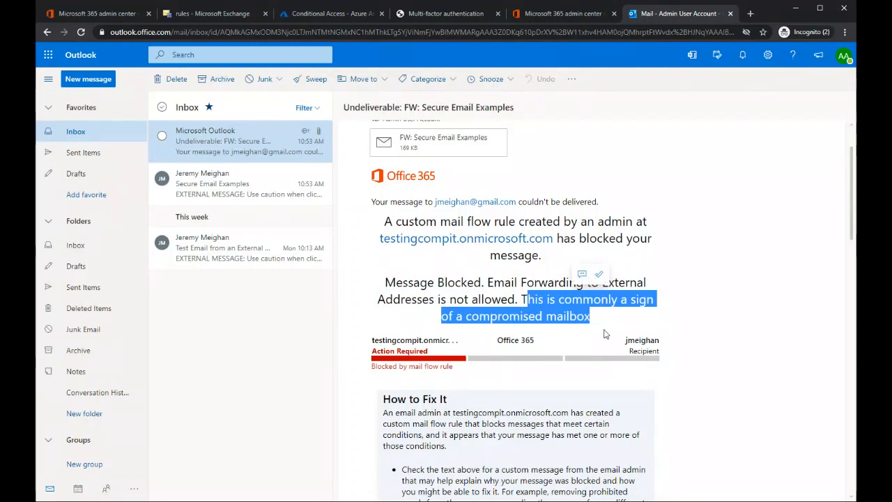
left_click(715, 240)
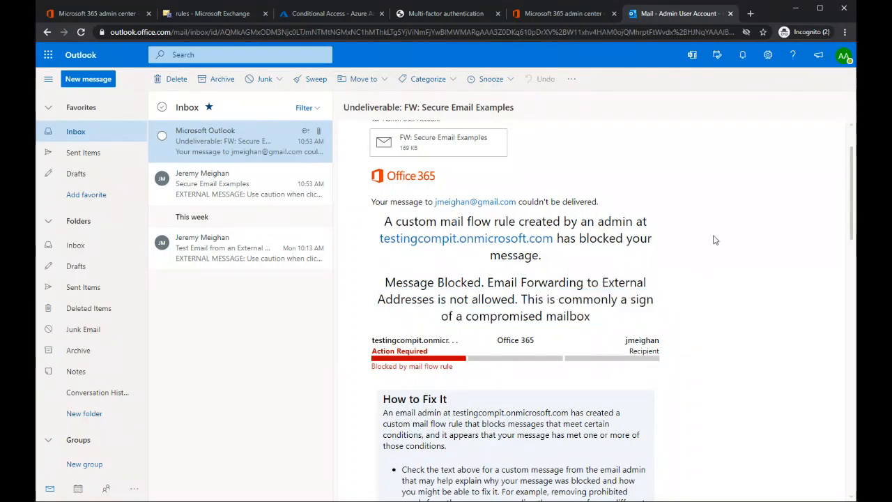
Step: Delete the "Forward Emails to Threat Actors" inbox rule from the mailbox's mail settings and close the settings
left_click(770, 60)
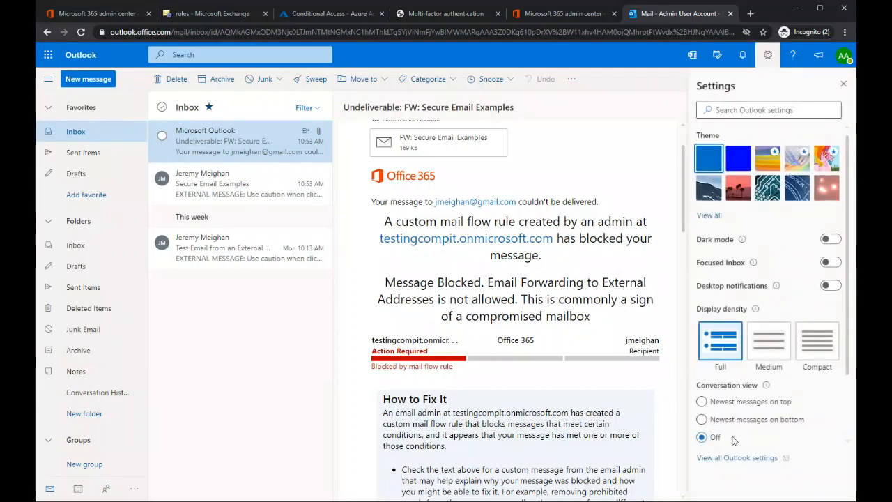
left_click(748, 460)
left_click(248, 141)
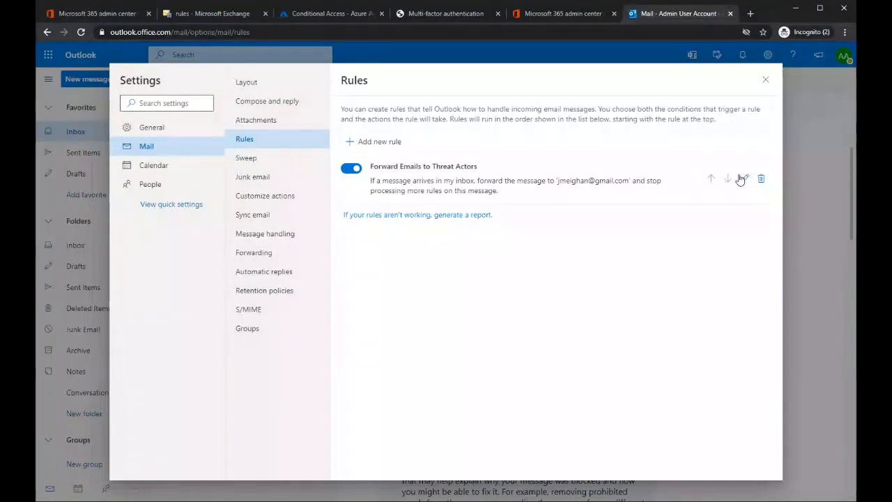
left_click(761, 179)
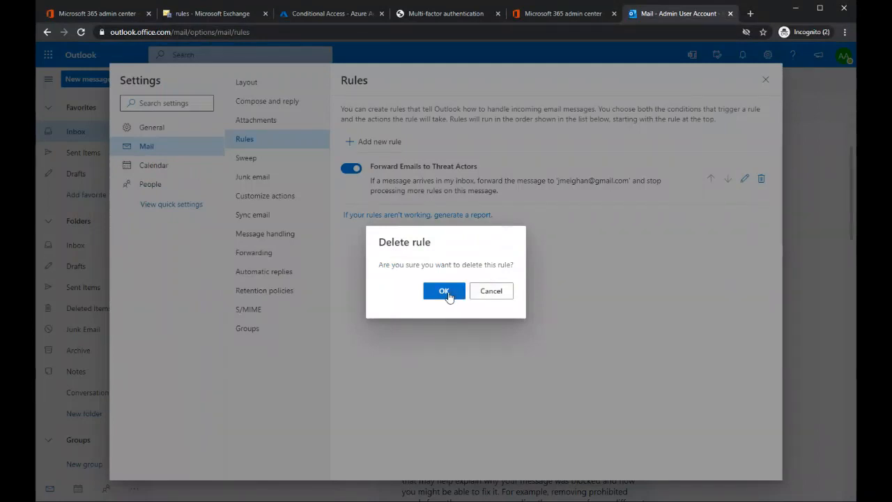
left_click(444, 290)
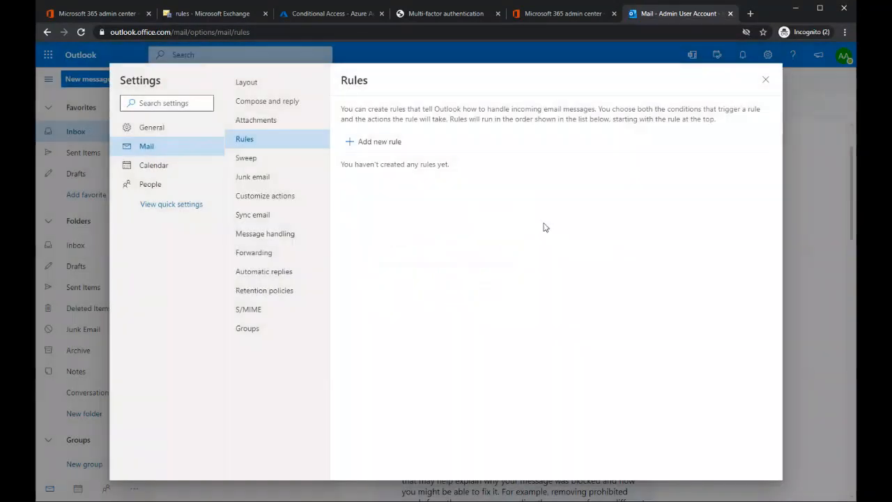
left_click(766, 83)
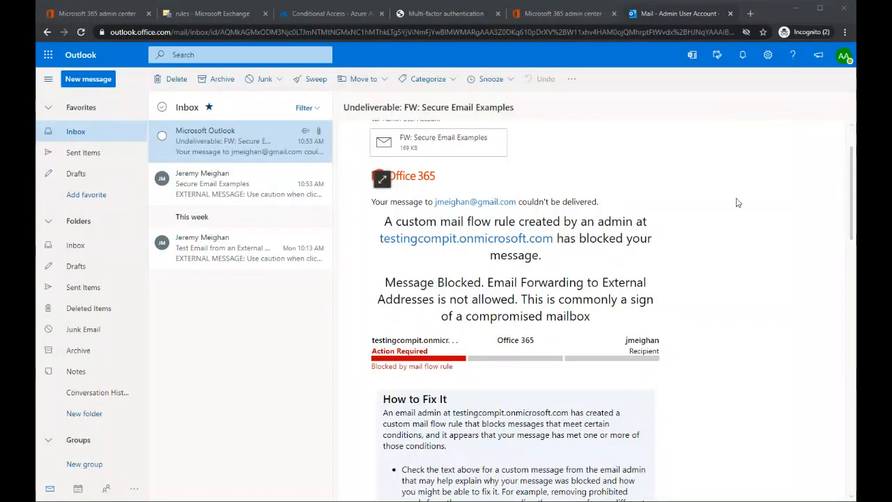
Step: Switch to the Microsoft 365 admin center and open the Office 365 Security & Compliance center from it
left_click(99, 15)
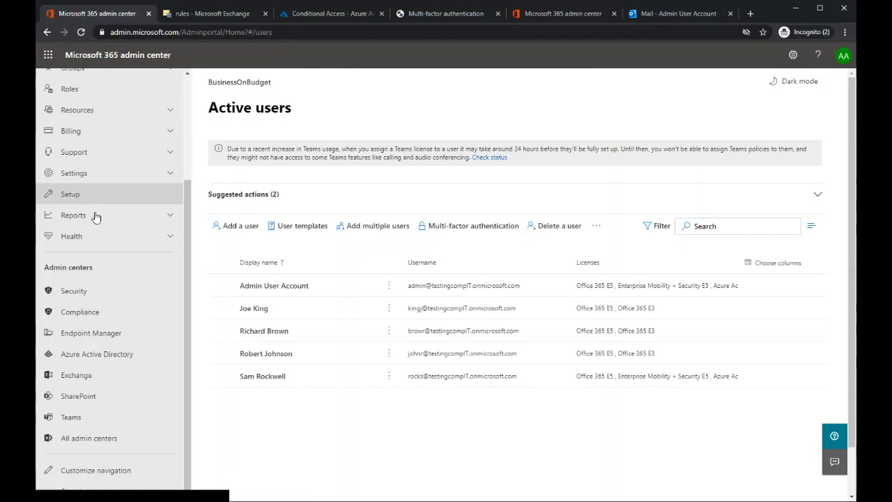
left_click(74, 292)
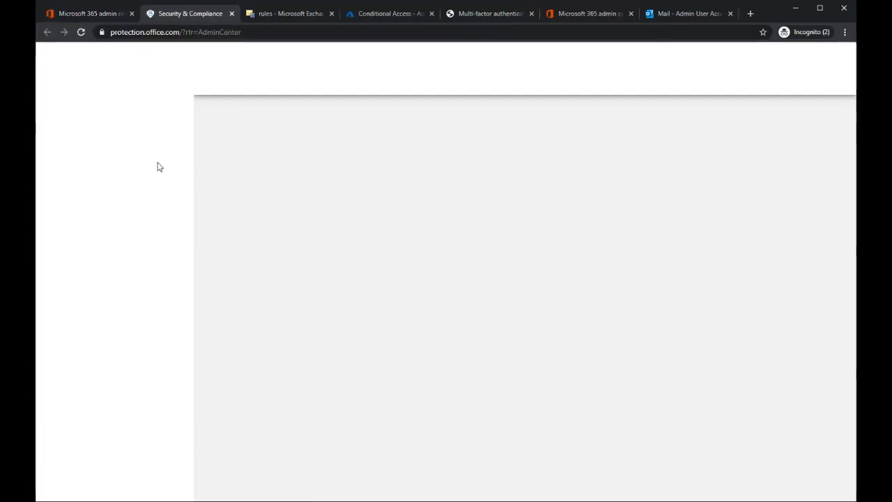
left_click(85, 14)
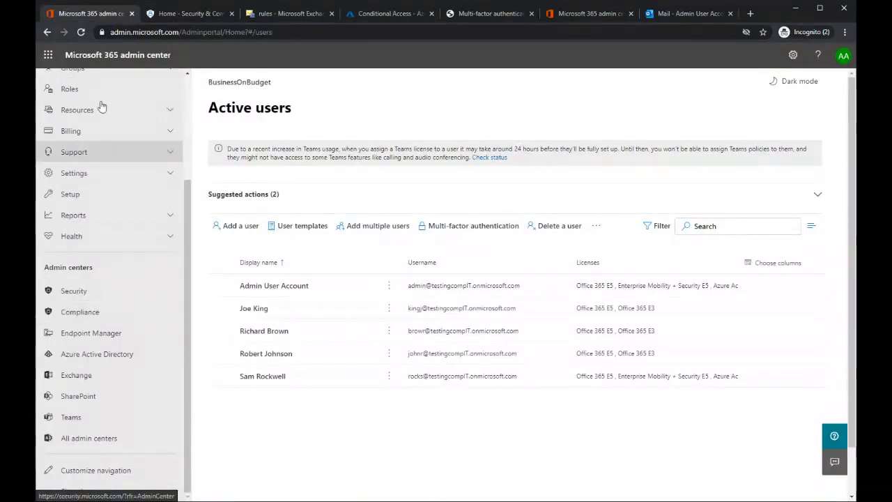
left_click(187, 14)
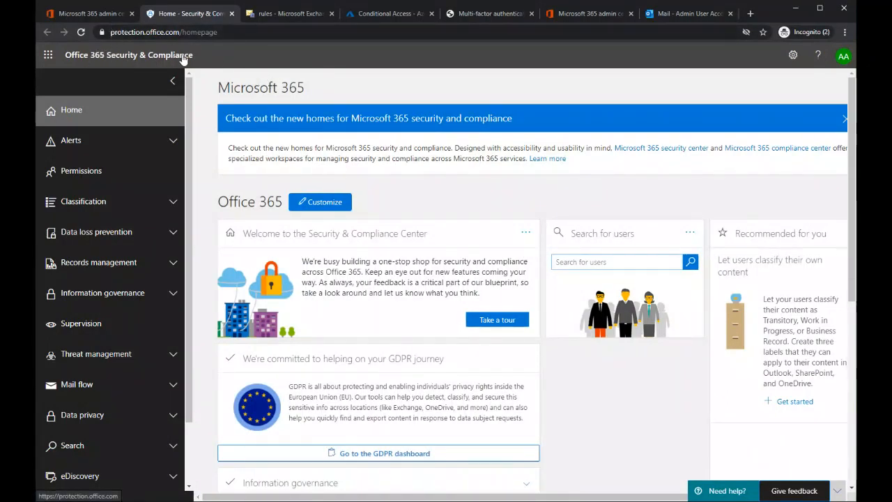
Step: Open the Audit log search page and show its search filters and policy options
scroll(93, 143, "down", 1)
scroll(98, 146, "down", 2)
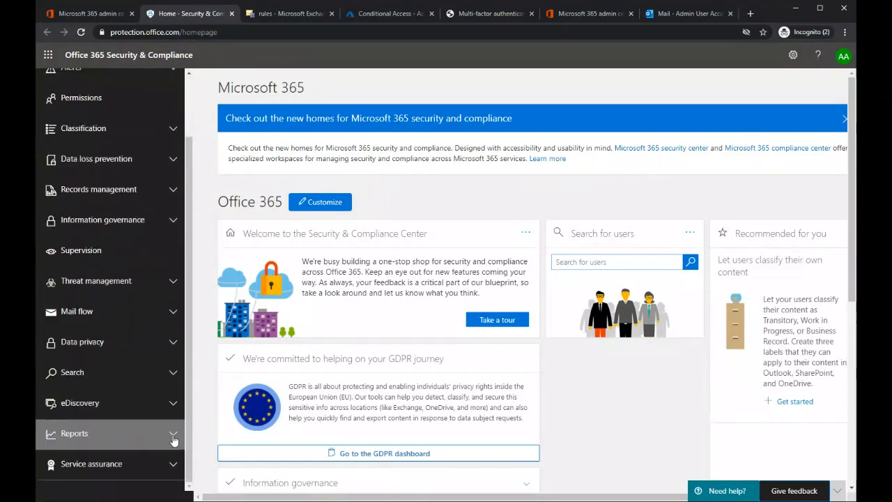
left_click(172, 376)
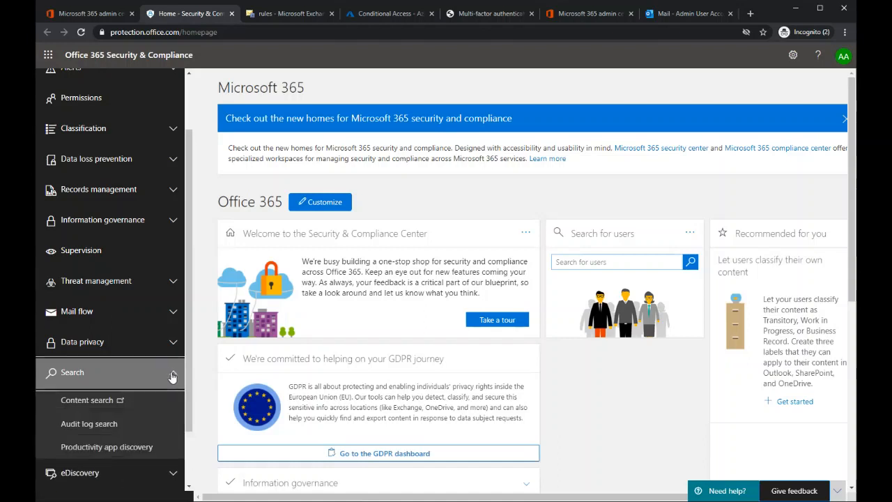
left_click(98, 428)
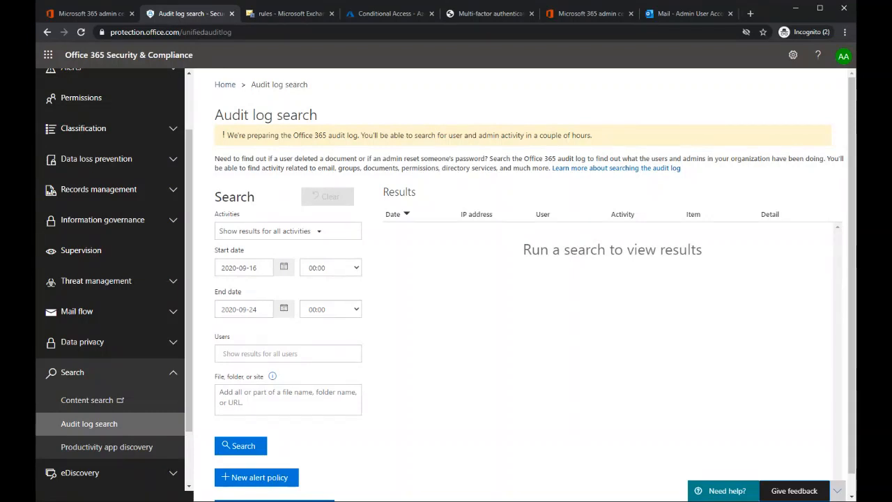
scroll(467, 388, "down", 1)
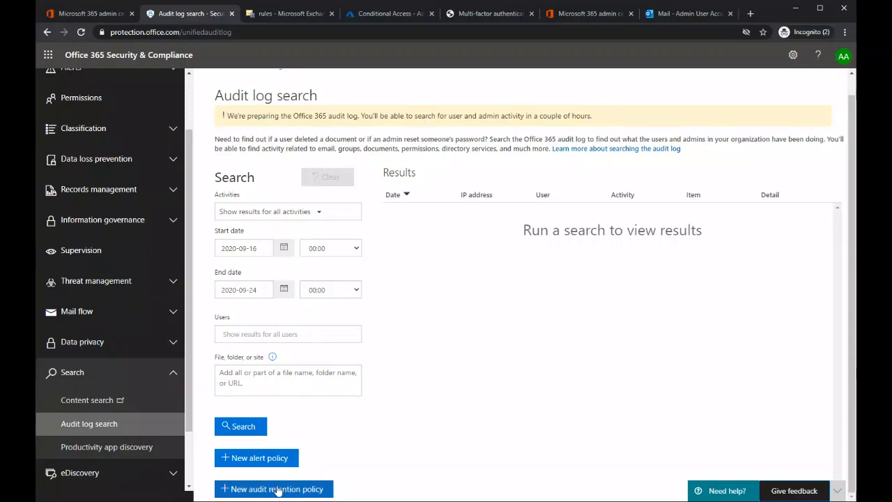
left_click(451, 402)
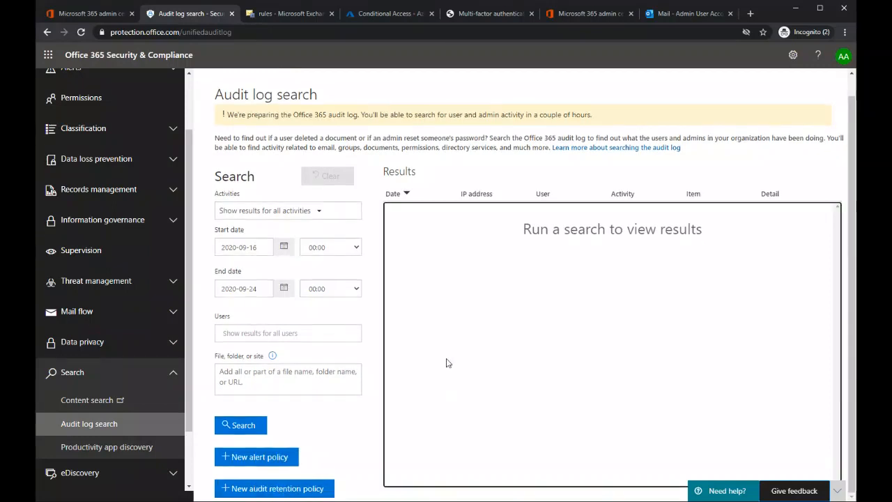
Step: Examine the activity types available for filtering the audit log search, from file and mailbox activities to eDiscovery and Power BI activities
left_click(244, 215)
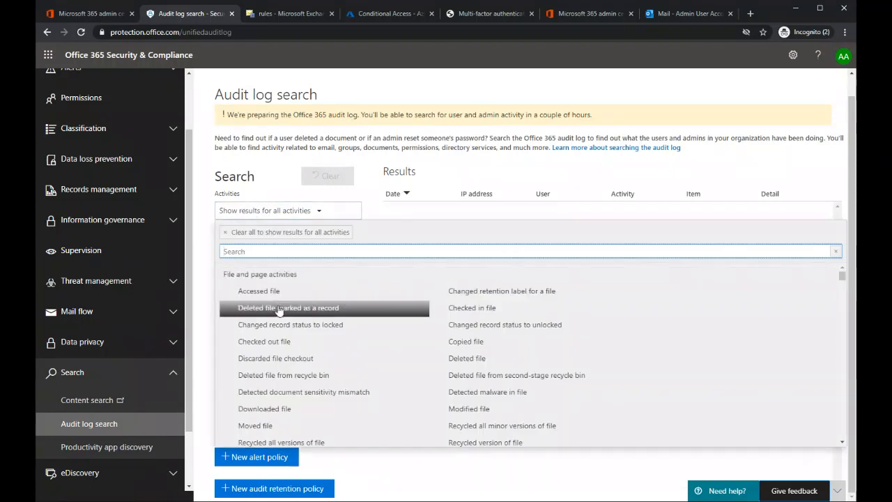
scroll(479, 358, "down", 5)
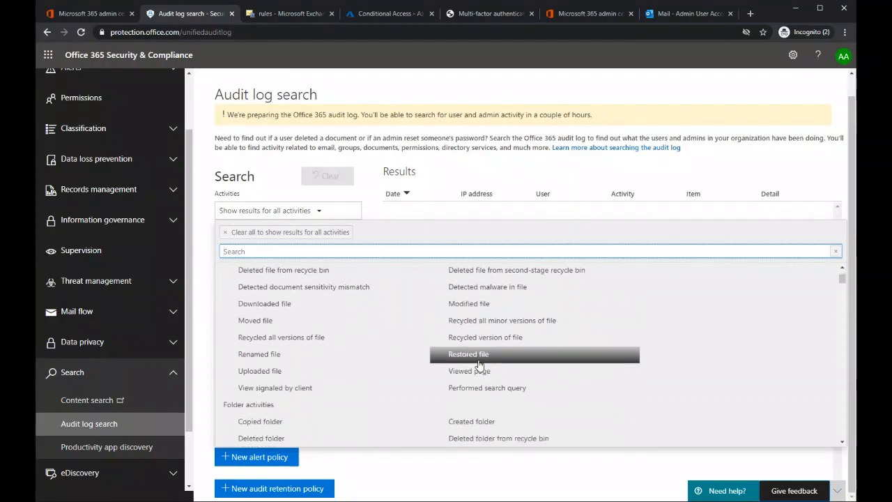
scroll(349, 343, "down", 5)
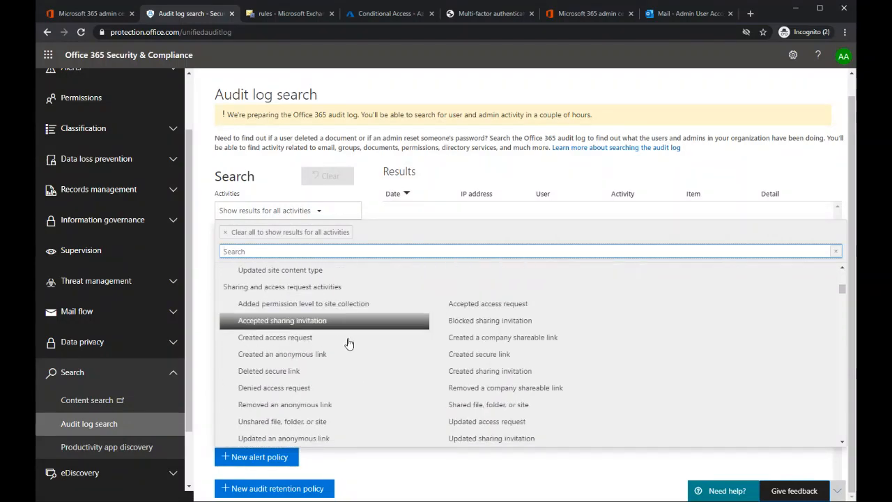
scroll(376, 327, "down", 3)
scroll(377, 328, "down", 8)
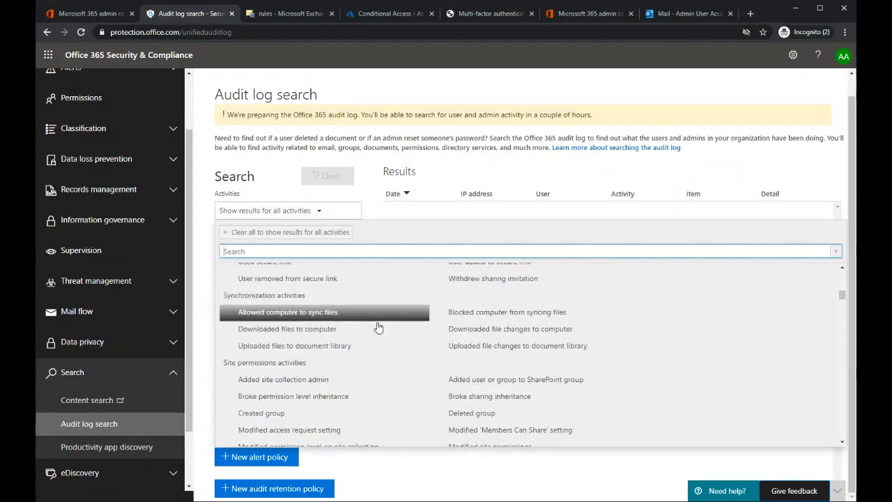
scroll(455, 365, "up", 2)
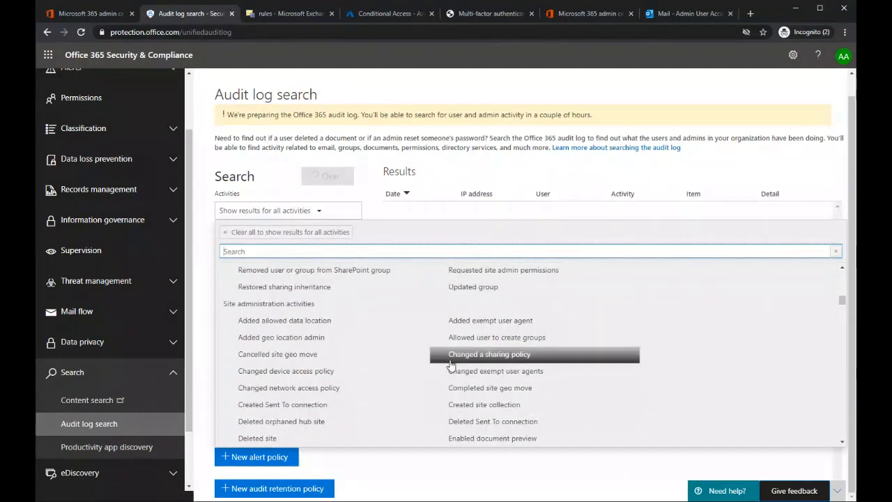
scroll(450, 363, "down", 10)
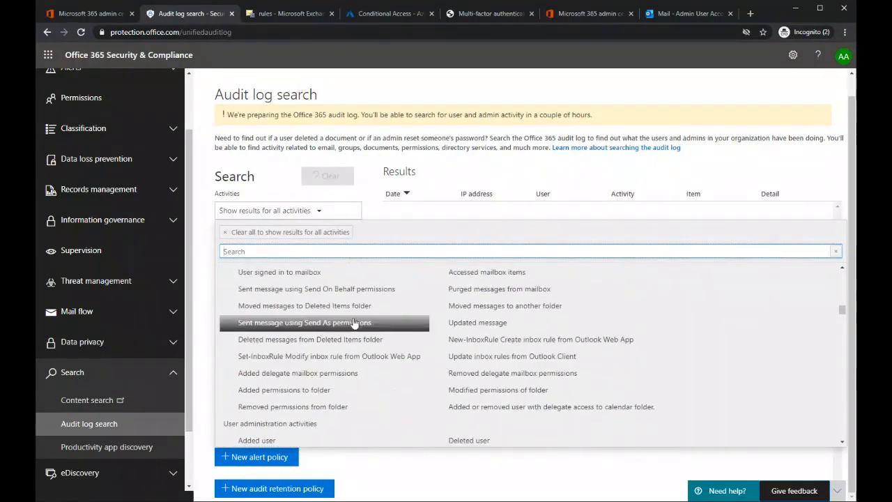
scroll(352, 327, "down", 6)
scroll(354, 334, "down", 8)
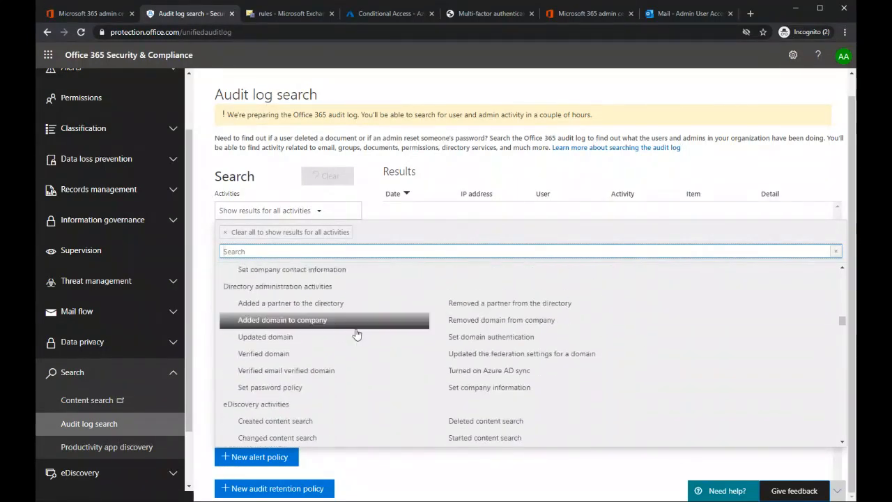
scroll(425, 348, "down", 3)
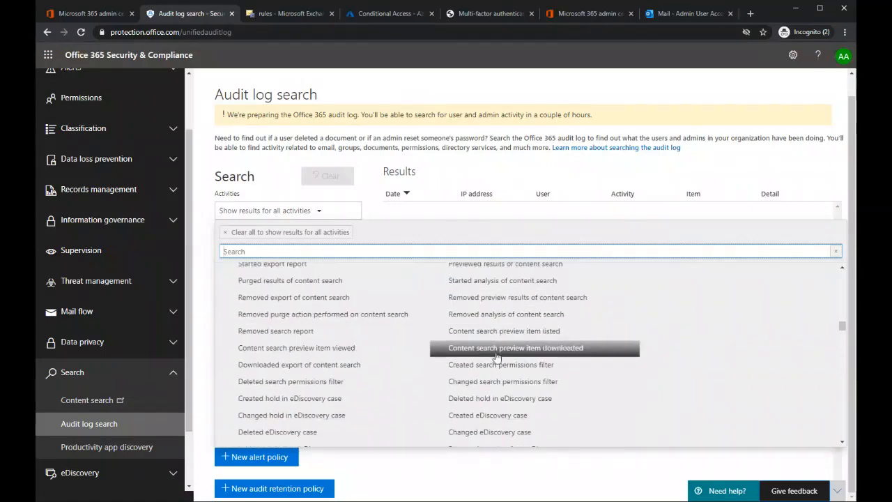
scroll(483, 352, "down", 4)
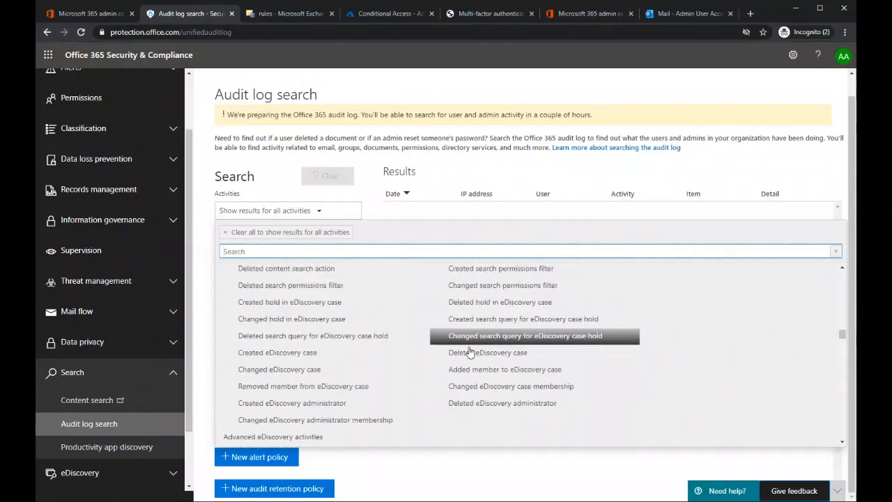
scroll(363, 363, "down", 12)
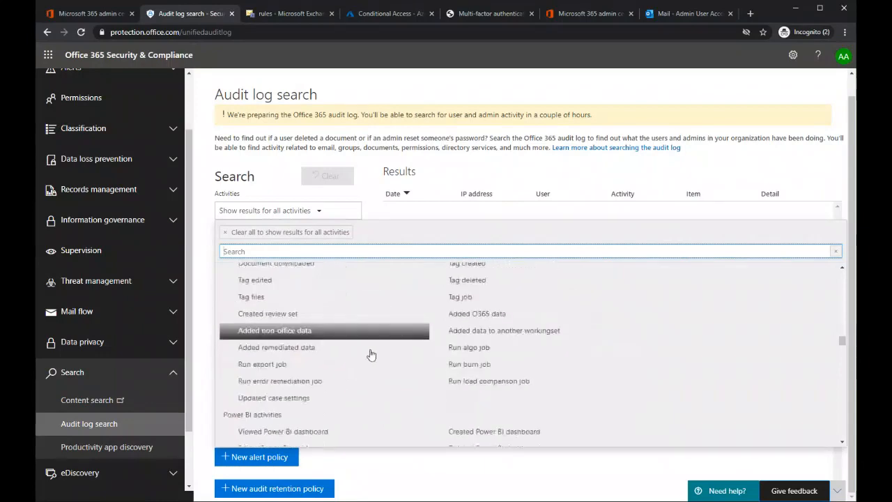
scroll(386, 354, "down", 5)
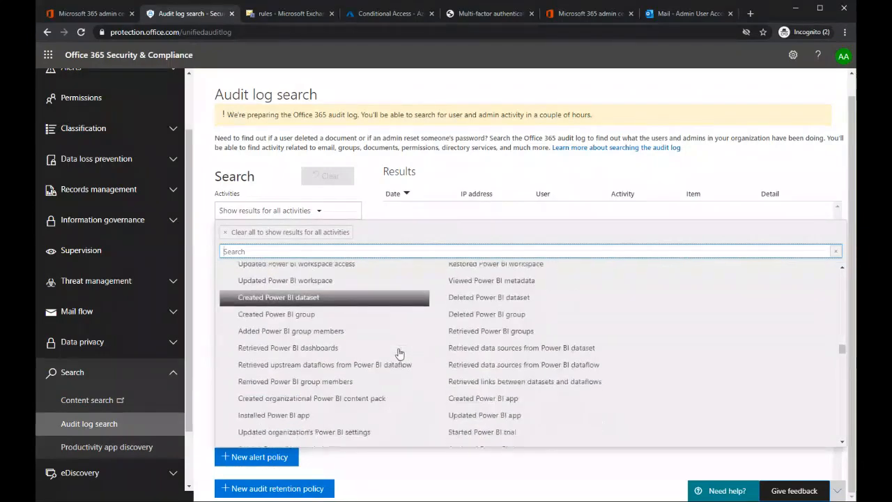
left_click(746, 176)
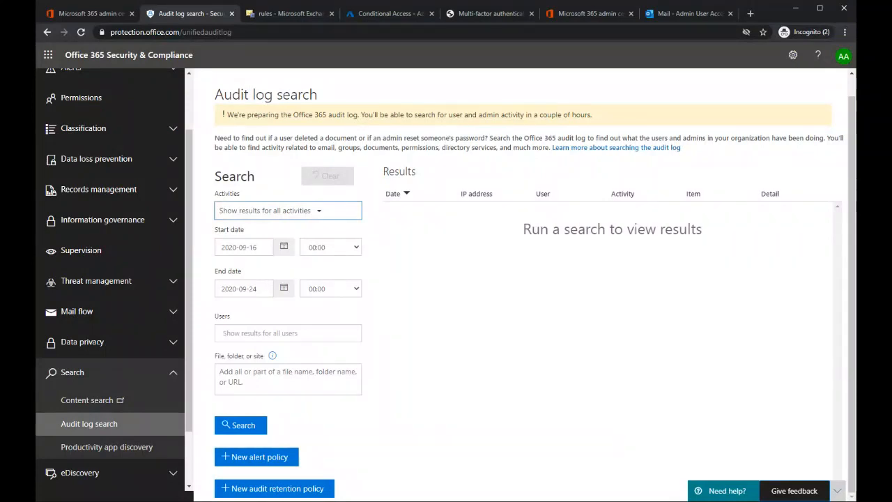
left_click(523, 301)
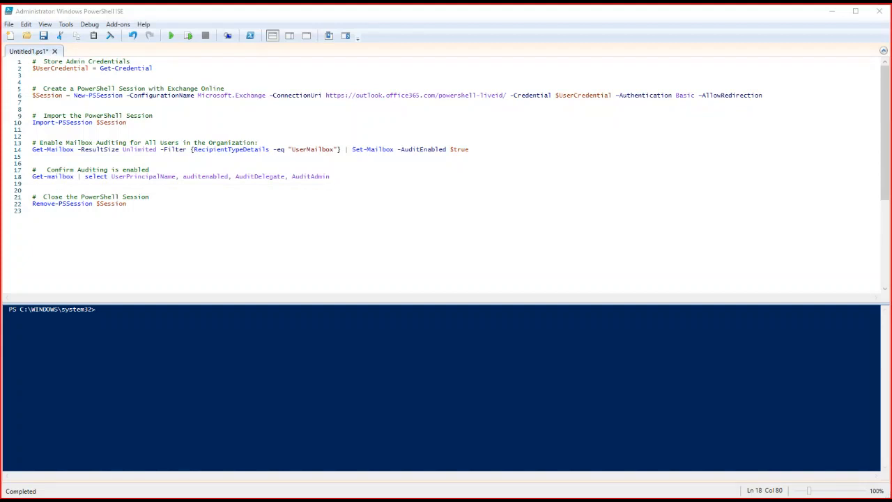
Step: Switch to Windows PowerShell ISE and try to run the Get-Credential assignment under "Store Admin Credentials" as a selection
left_click(372, 211)
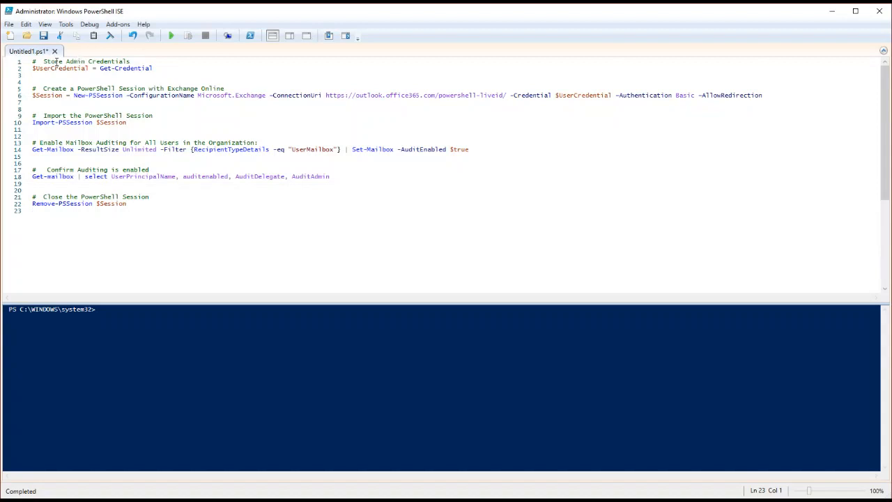
left_click_drag(52, 61, 137, 61)
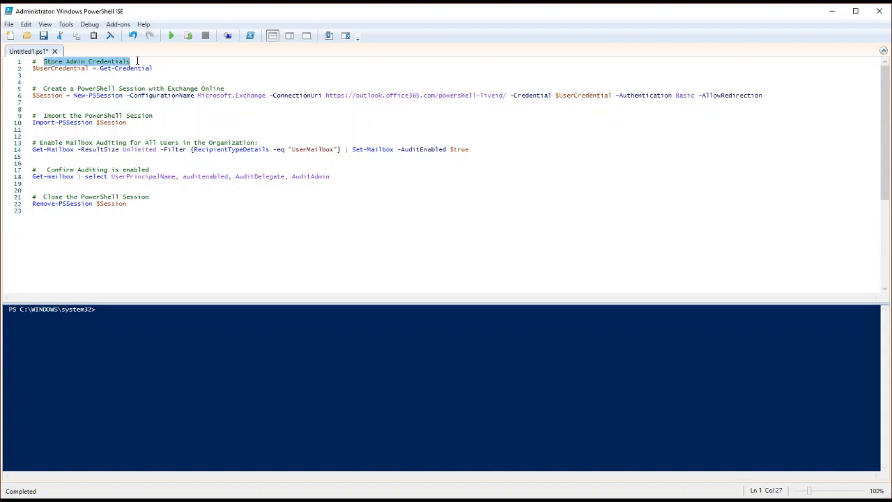
left_click(56, 68)
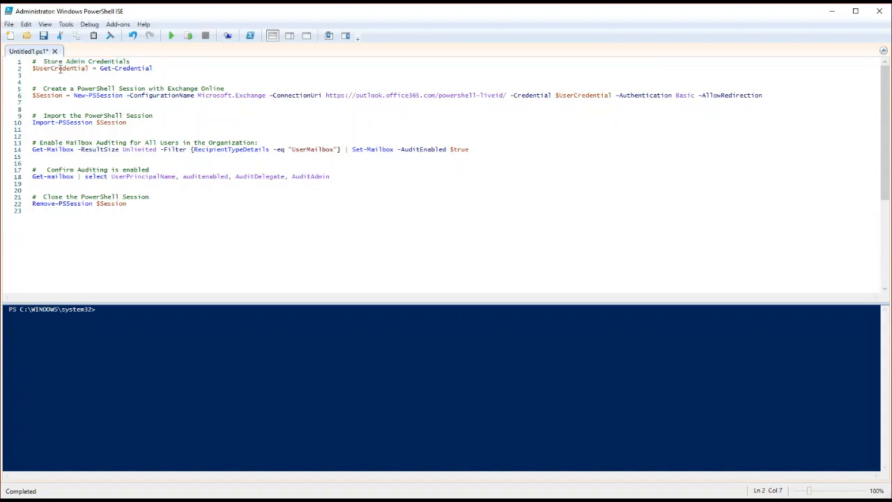
left_click(149, 68)
left_click(36, 69, "shift")
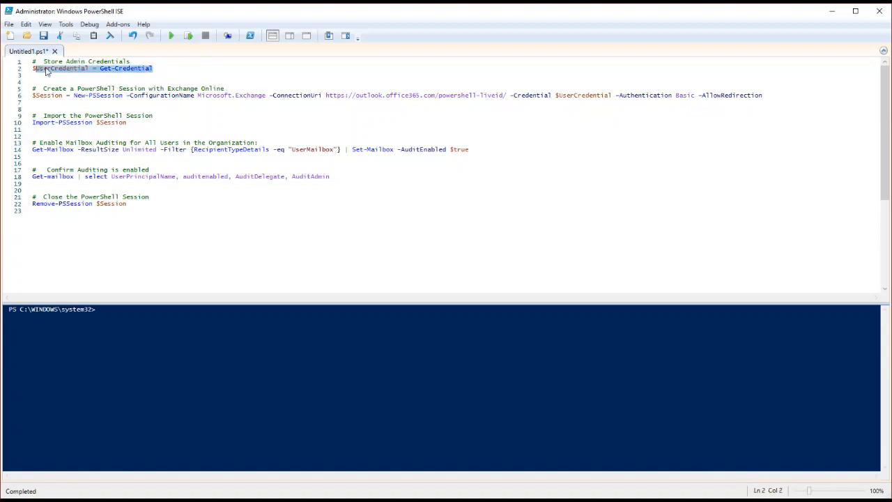
left_click(188, 37)
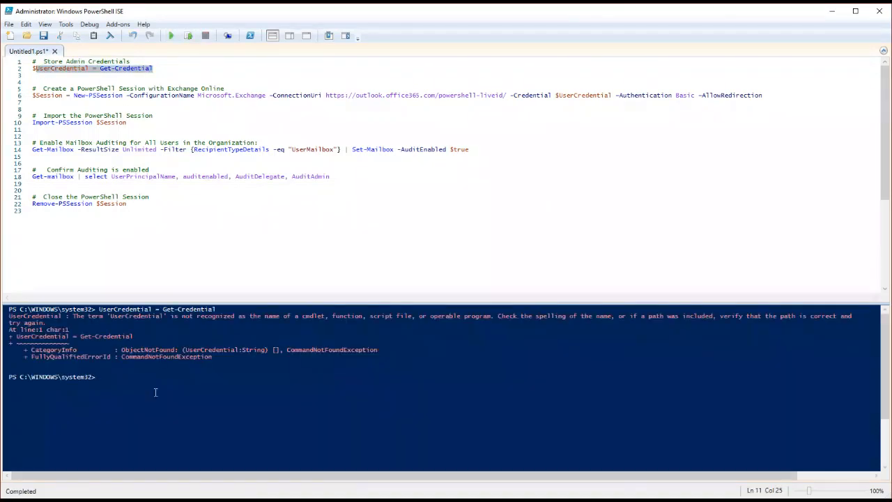
Step: Run the complete "$UserCredential = Get-Credential" line and supply the admin account's user name and password in the credential request
left_click(38, 68)
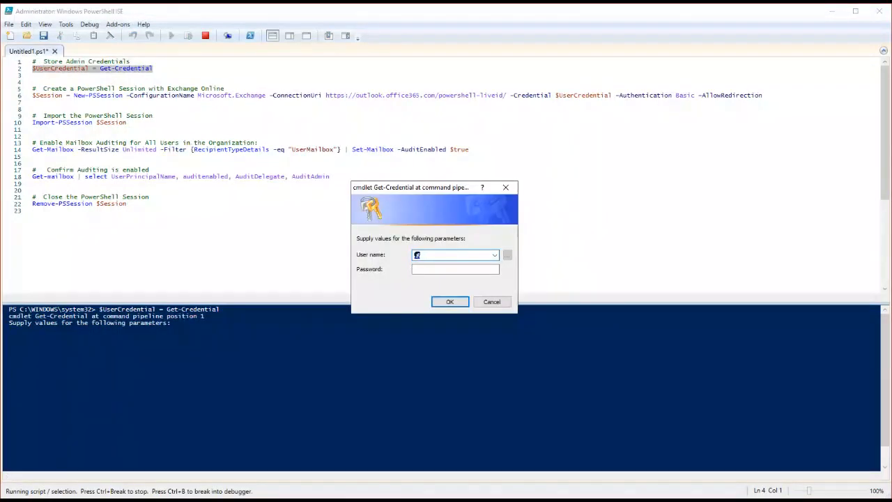
key("alt+Tab")
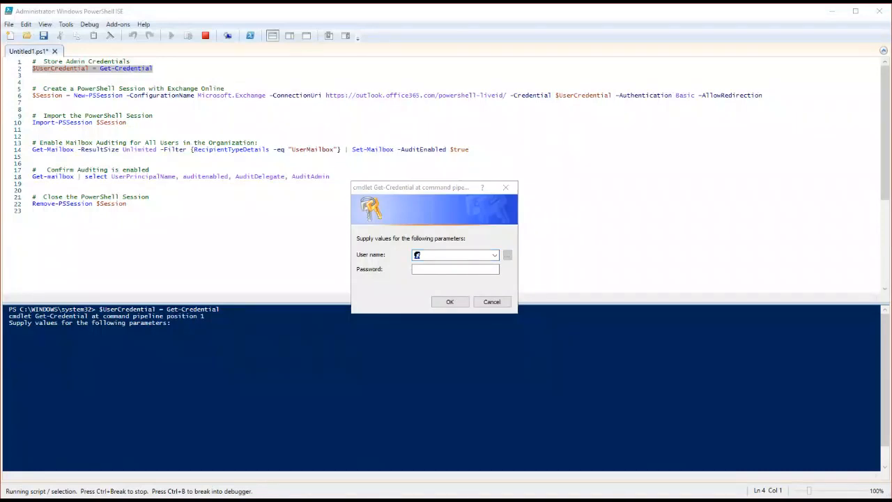
left_click(469, 255)
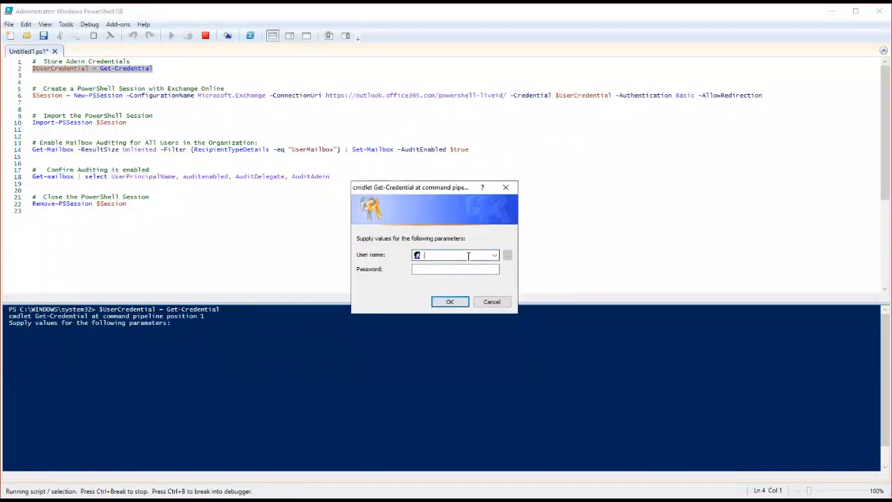
key("ctrl+v")
key("alt+Tab")
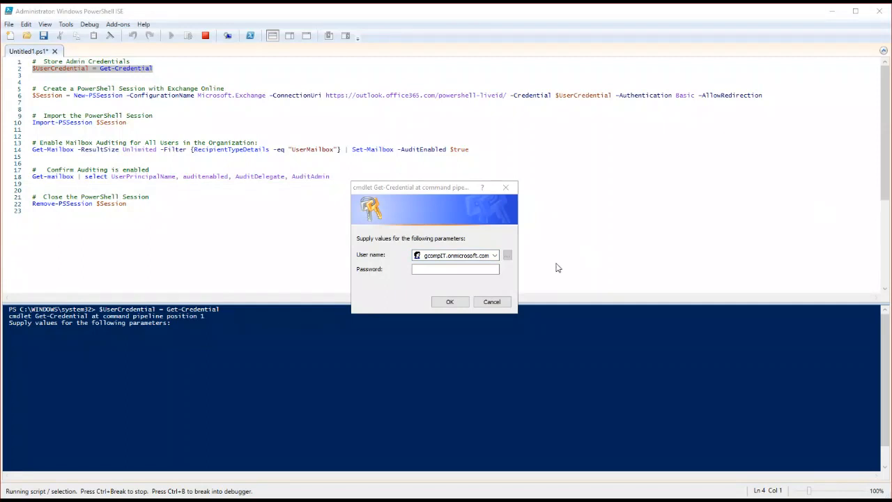
left_click(457, 269)
key("ctrl+v")
left_click(458, 302)
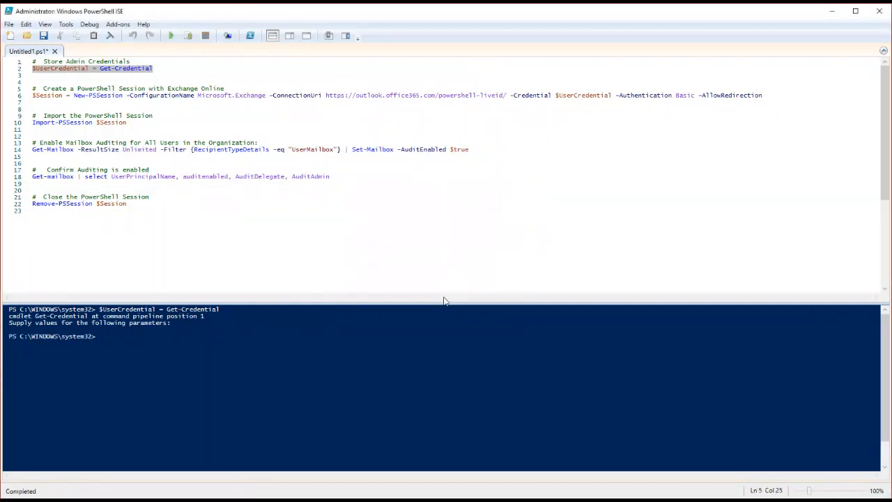
Step: Run the New-PSSession line for Exchange Online and import that session with "Import-PSSession $Session"
left_click(48, 96)
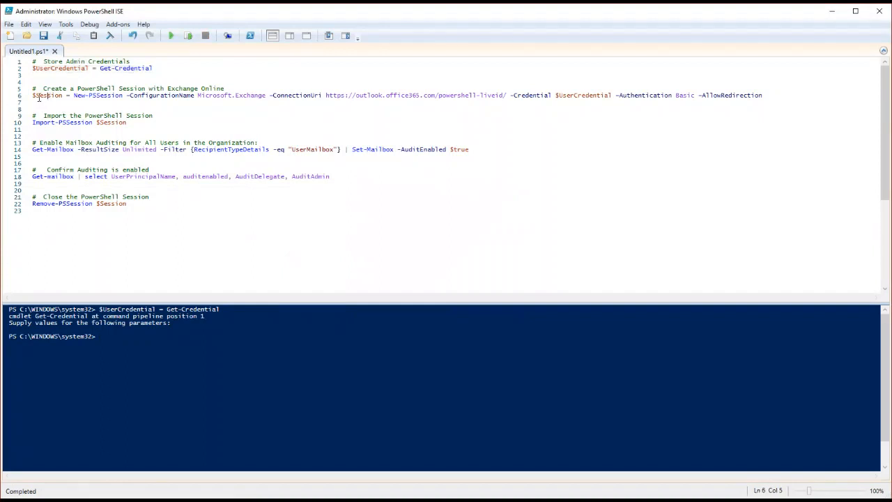
left_click(188, 36)
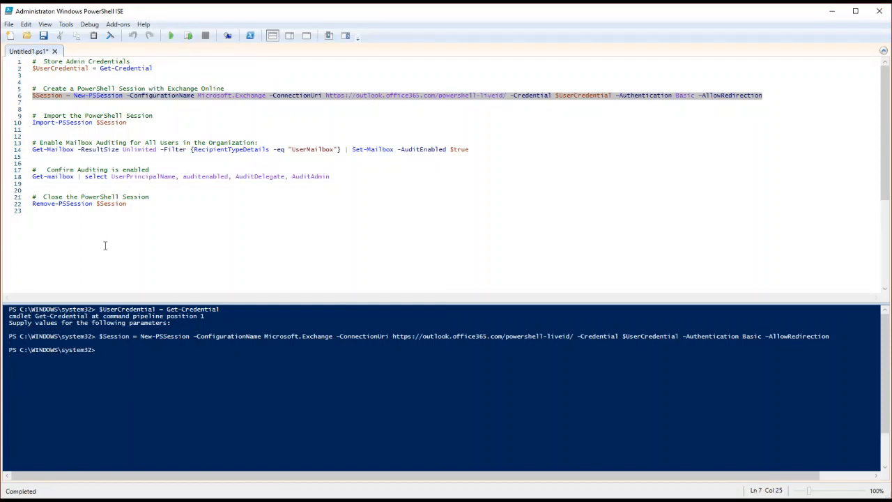
left_click_drag(33, 123, 128, 123)
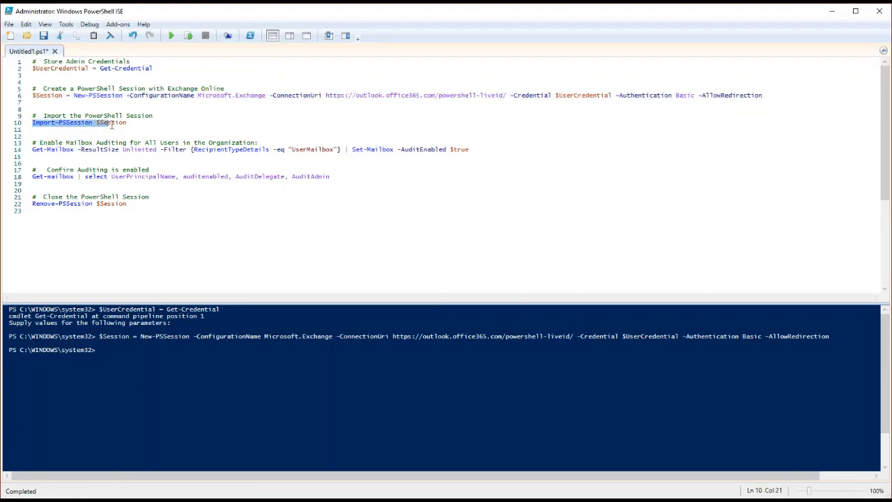
left_click(131, 131)
left_click(64, 122)
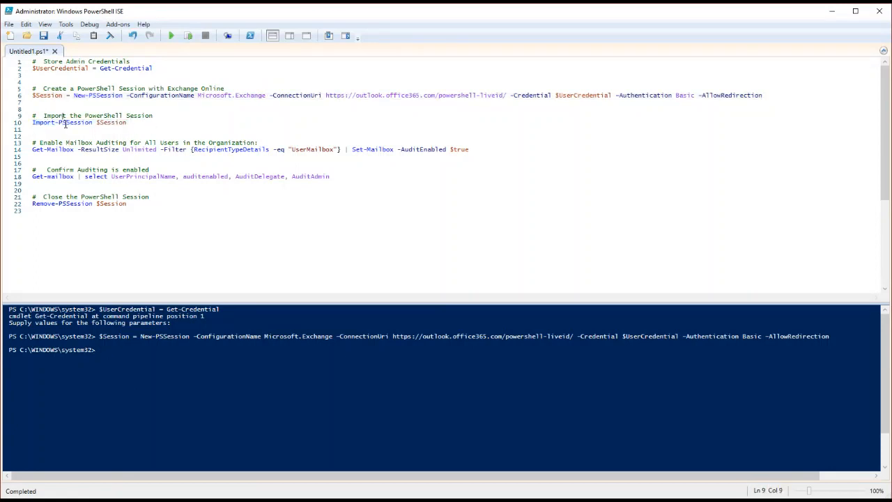
left_click(187, 35)
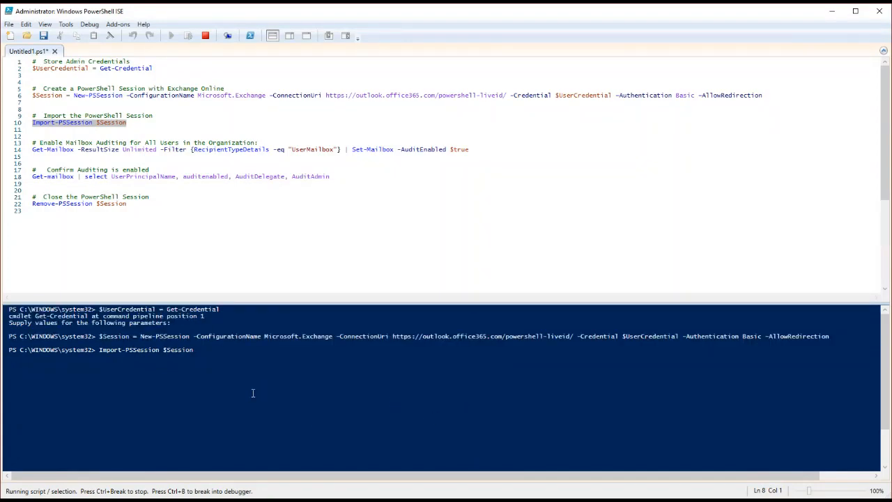
Step: Run the script's Get-Mailbox line piped to "Set-Mailbox -AuditEnabled $true" to enable mailbox auditing for all users in the organization
scroll(50, 125, "down", 1)
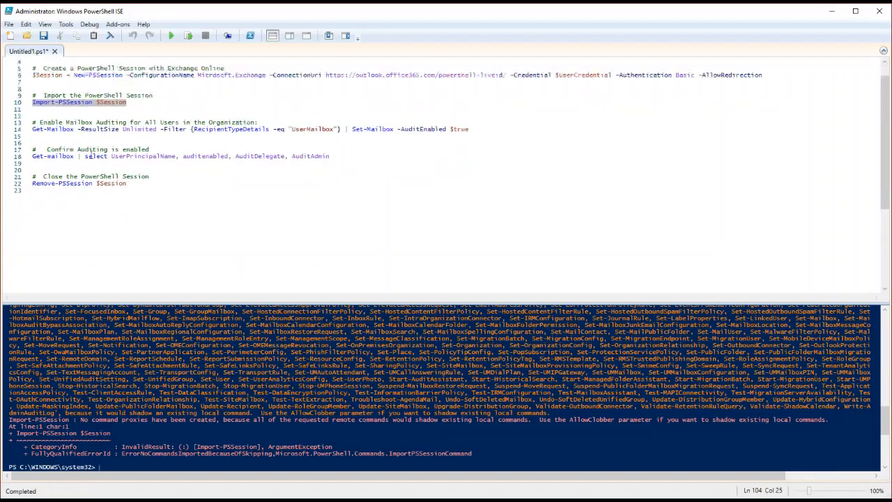
left_click(51, 122)
left_click_drag(50, 123, 257, 123)
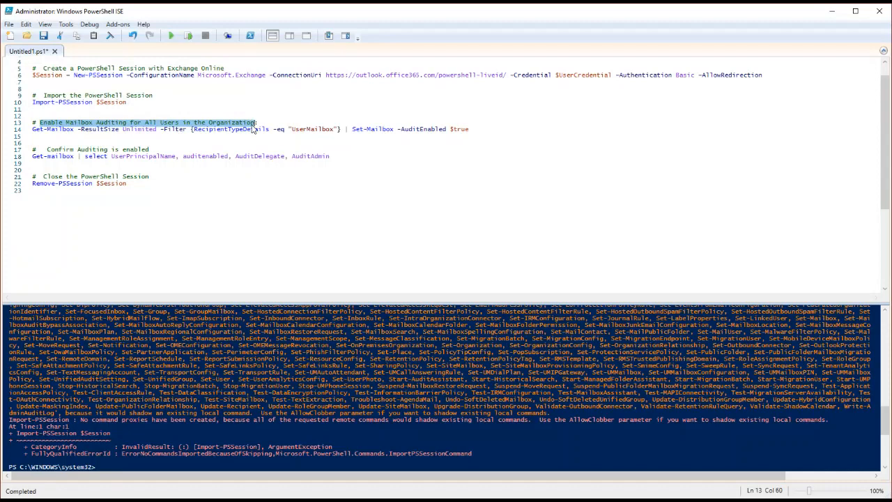
left_click_drag(33, 129, 472, 132)
left_click(368, 155)
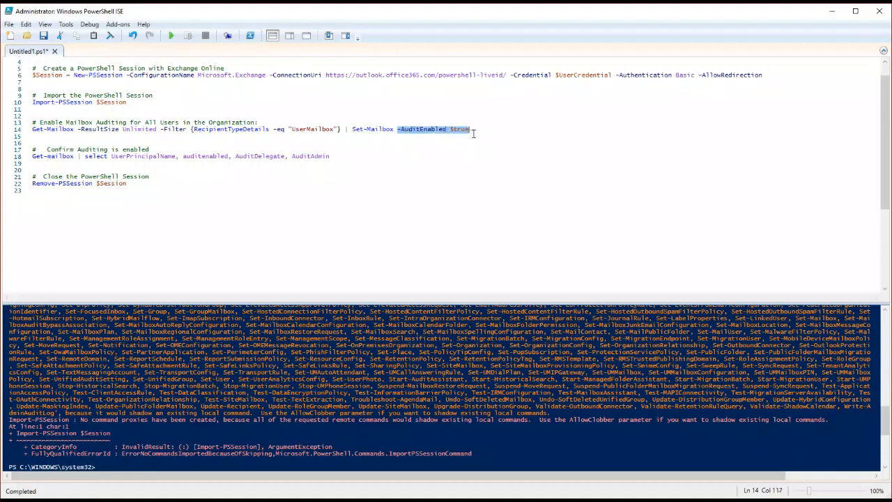
left_click(62, 129)
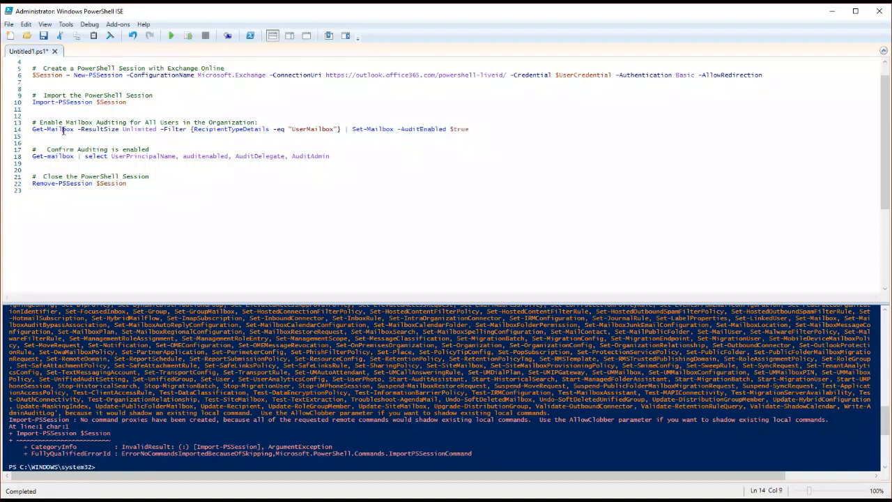
left_click(188, 35)
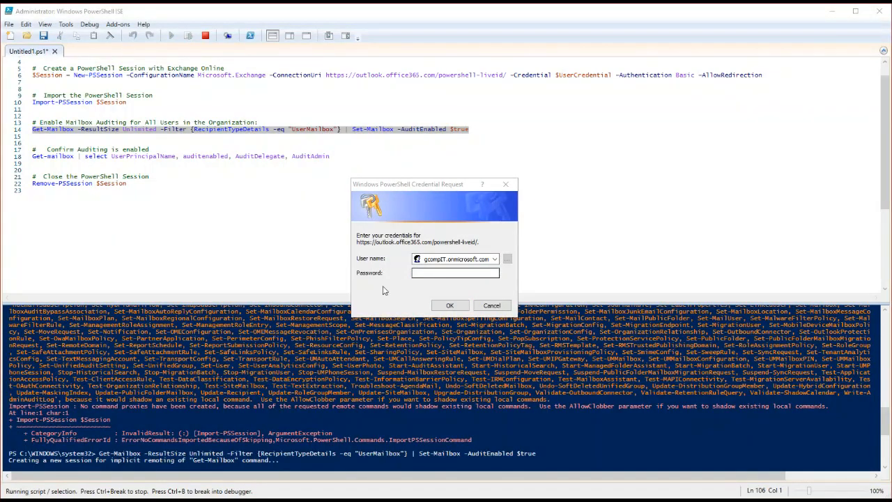
Step: Enter the admin account password in the credential request for the outlook.office365.com PowerShell endpoint and submit it
left_click(448, 260)
left_click(465, 272)
left_click(443, 272)
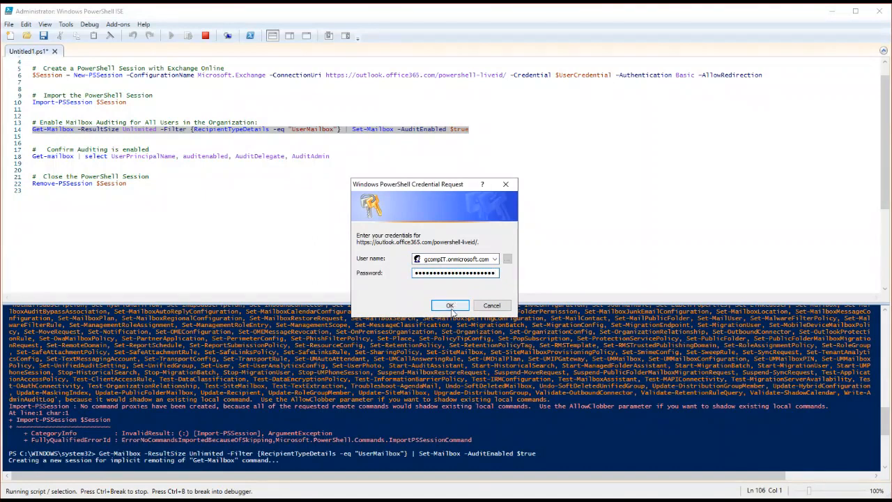
left_click(449, 305)
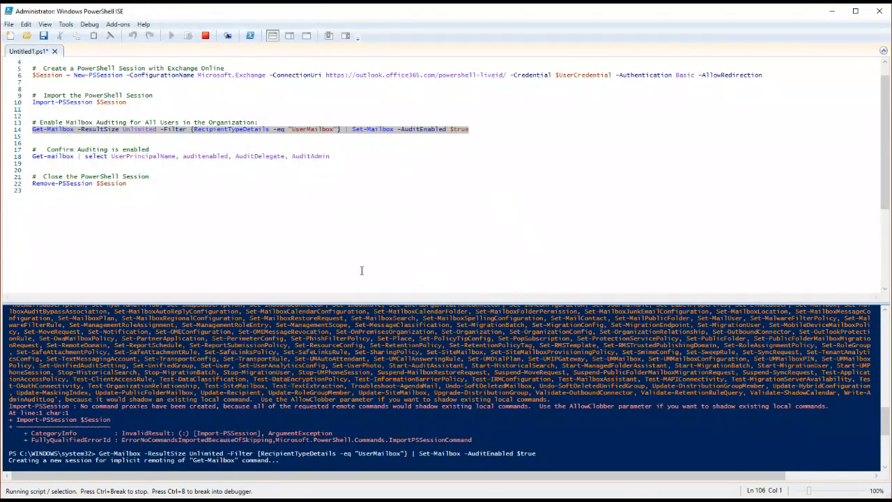
Step: Review the remaining script lines while the auditing command runs, and enlarge the console pane
scroll(284, 272, "down", 2)
scroll(284, 270, "down", 3)
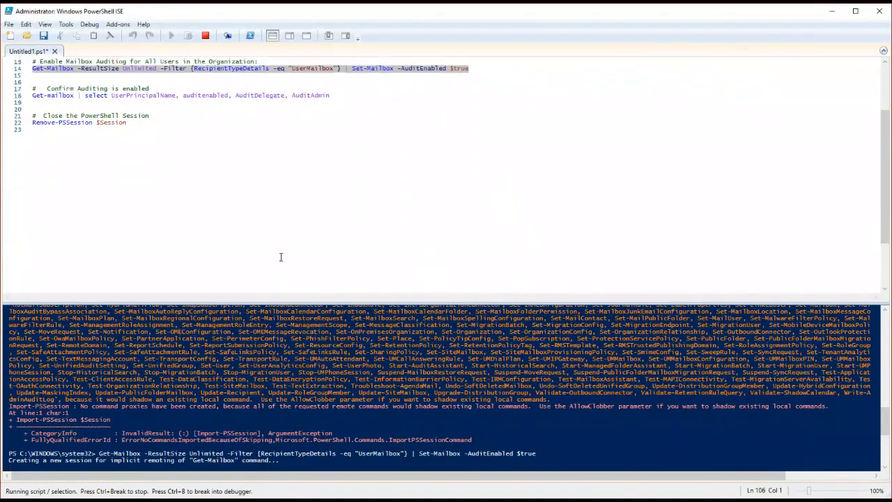
scroll(279, 193, "up", 5)
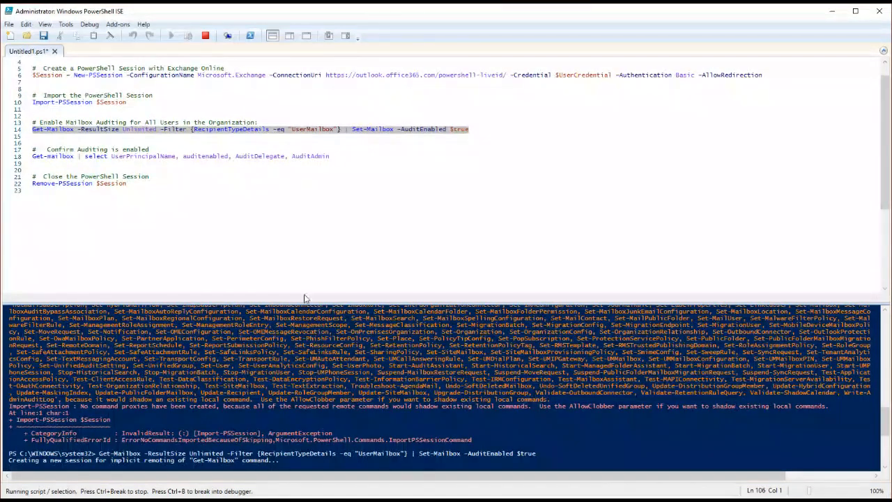
left_click_drag(307, 300, 307, 221)
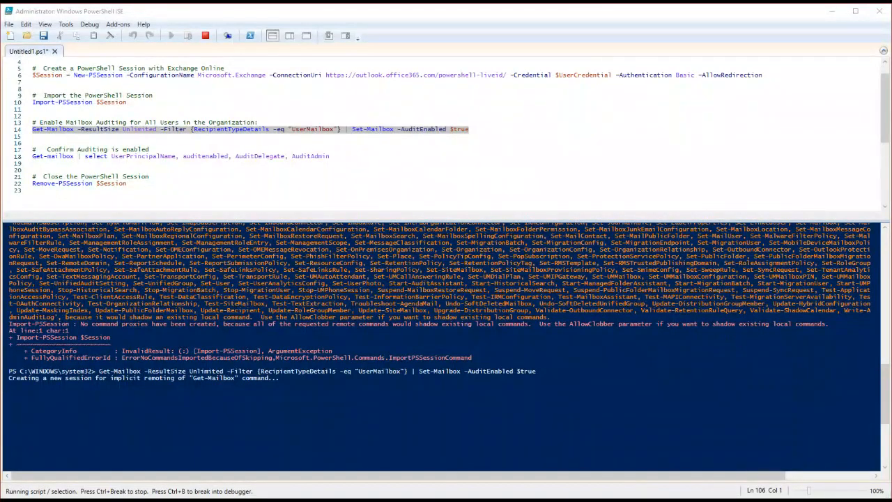
left_click(563, 156)
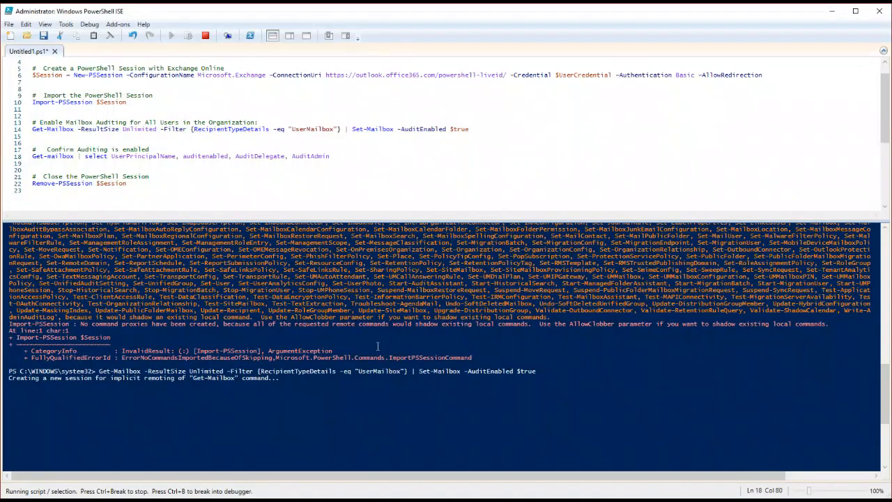
left_click(362, 411)
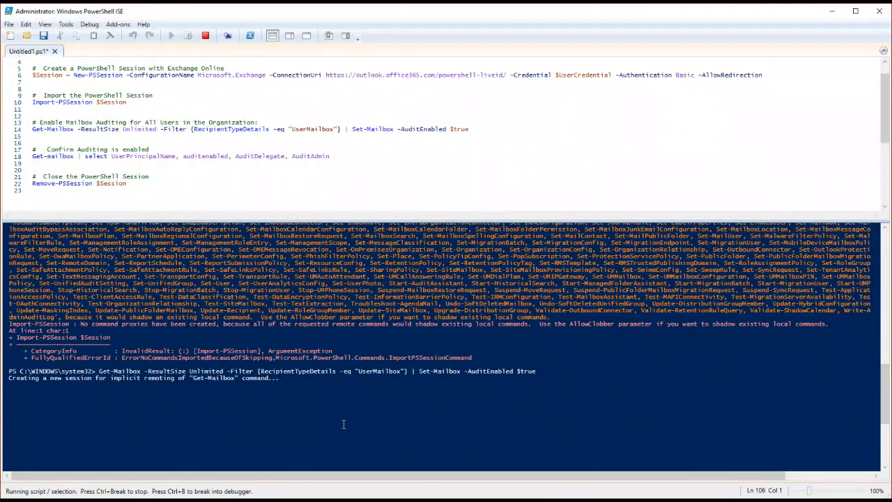
Step: Run the script's "Get-mailbox | select UserPrincipalName, auditenabled, AuditDelegate, AuditAdmin" line to check mailbox auditing
left_click(296, 265)
left_click_drag(47, 149, 148, 150)
left_click_drag(32, 157, 82, 157)
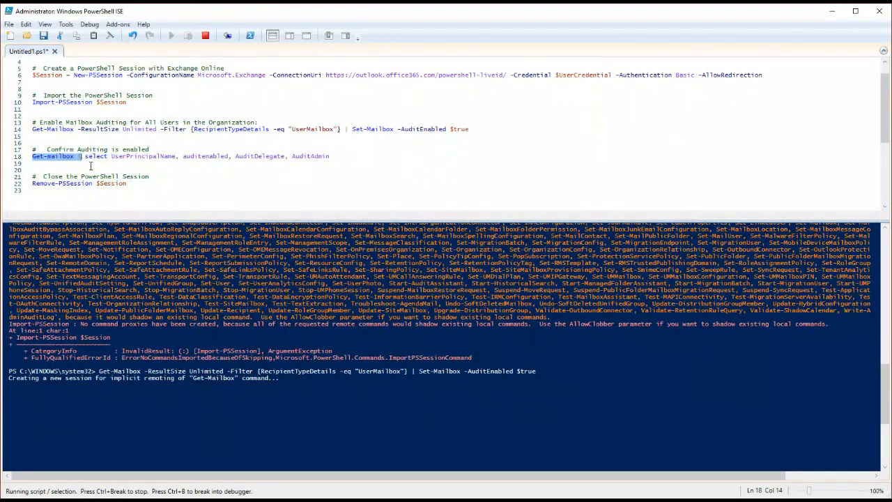
left_click(334, 162)
left_click_drag(225, 164, 33, 160)
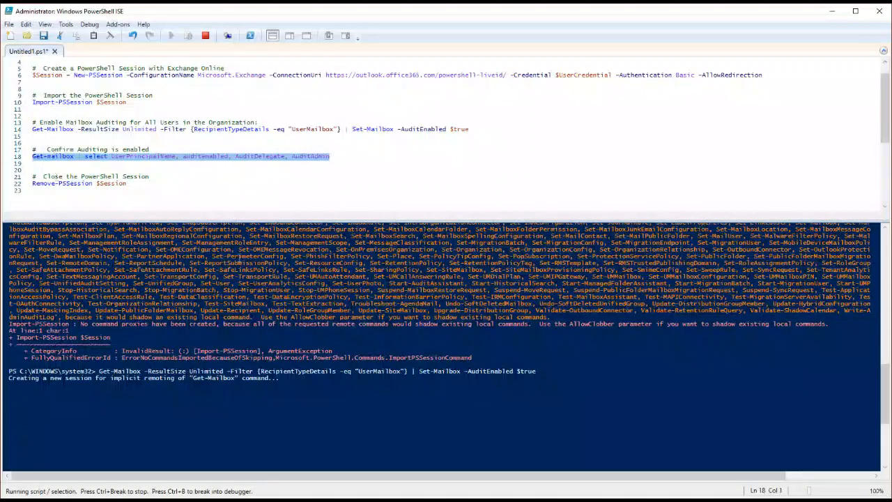
left_click(316, 352)
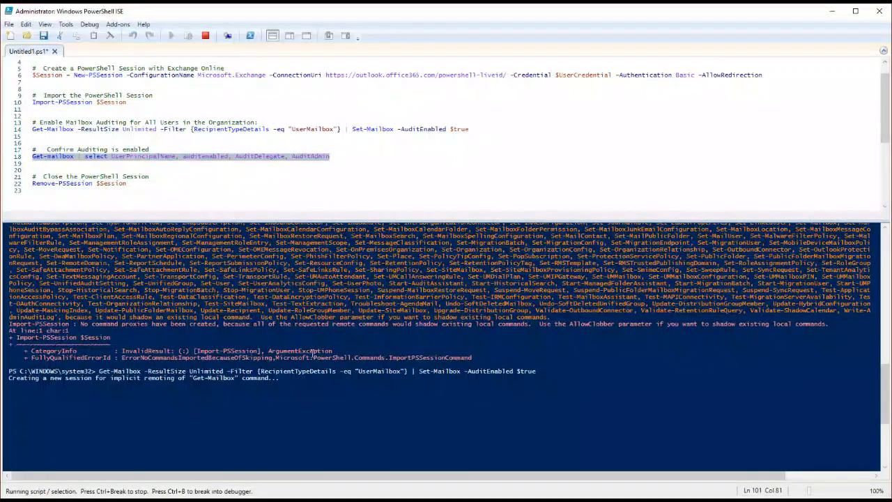
key("ctrl+c")
key("Return")
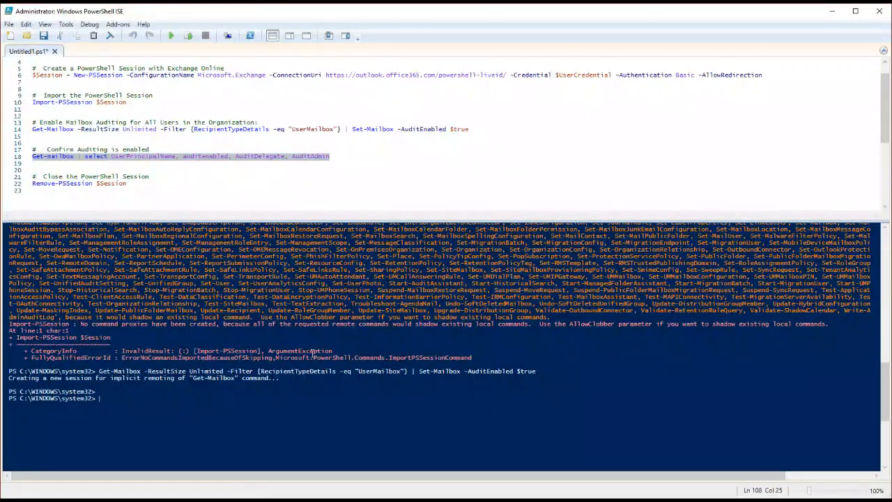
left_click(188, 36)
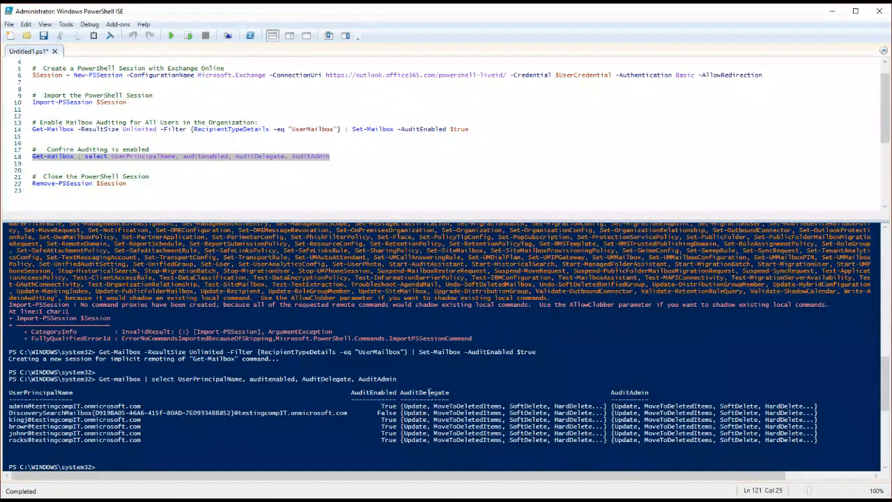
left_click(368, 160)
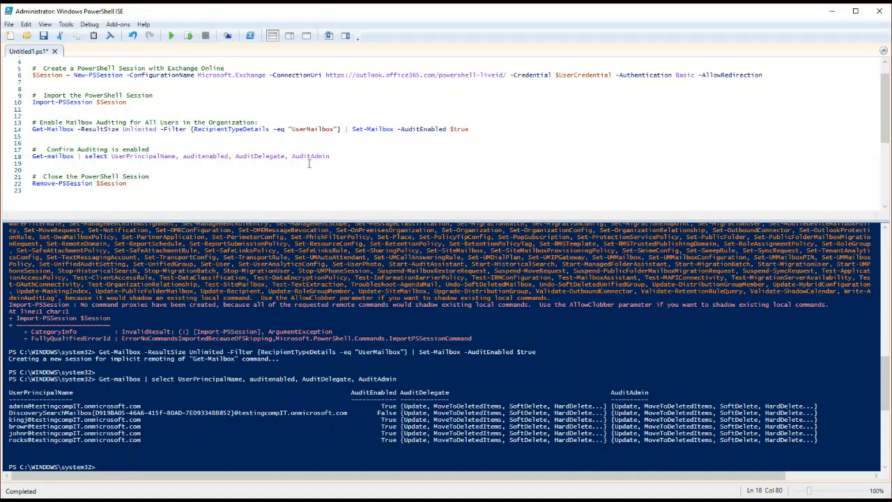
Step: Run the "Remove-PSSession $Session" line to close the Exchange Online PowerShell session
scroll(88, 171, "down", 1)
left_click_drag(33, 164, 140, 165)
left_click(74, 163)
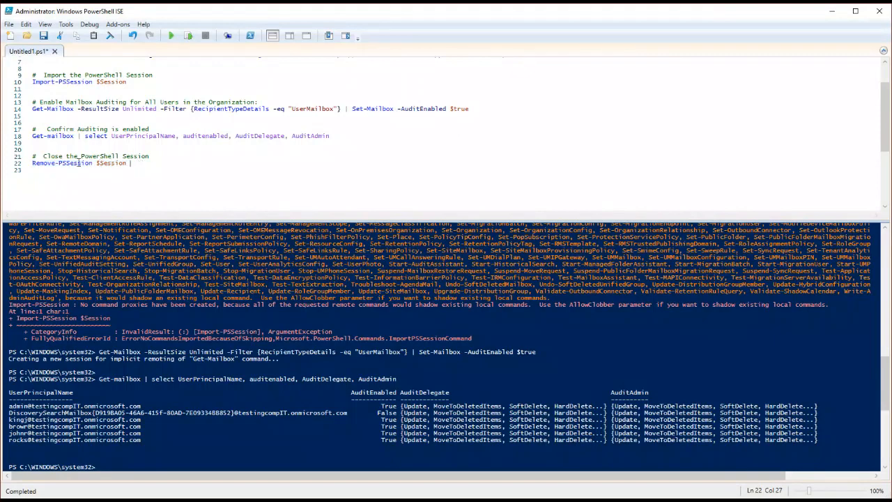
left_click(156, 463)
left_click(45, 162)
left_click(188, 36)
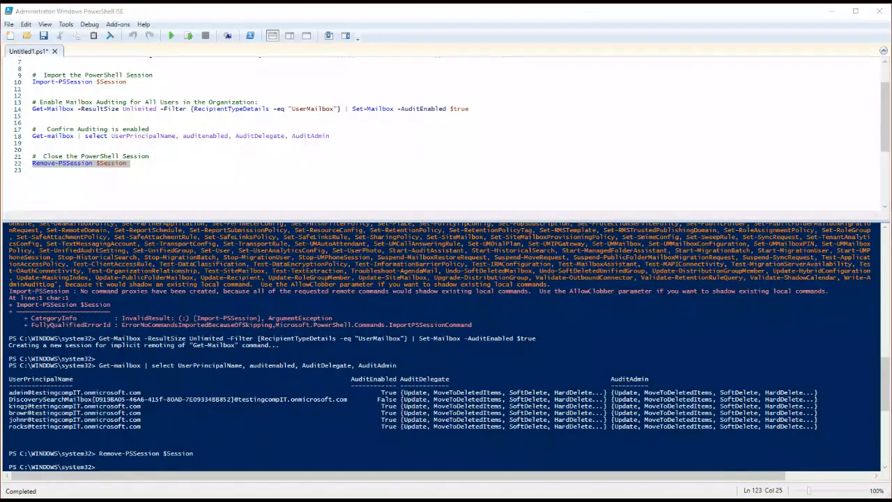
left_click(64, 173)
left_click_drag(33, 163, 213, 166)
left_click(212, 166)
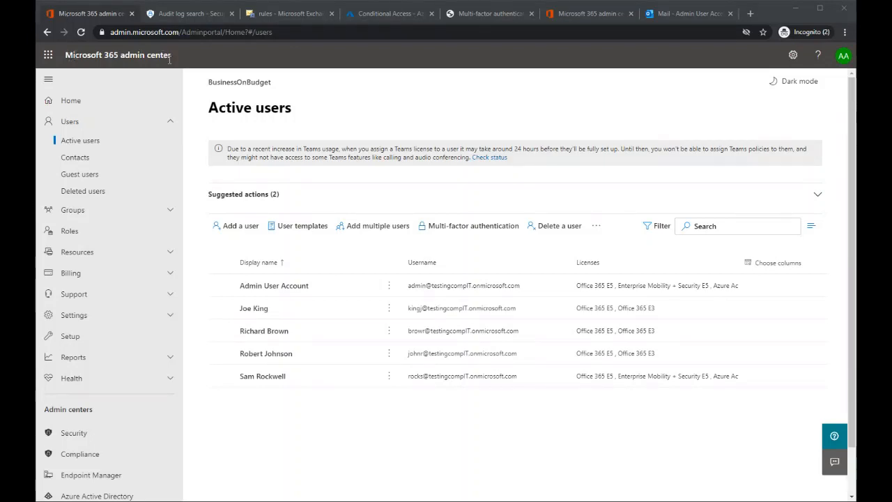
Step: Switch to the Exchange admin center in the browser and open its outbound spam protection page
scroll(116, 218, "down", 3)
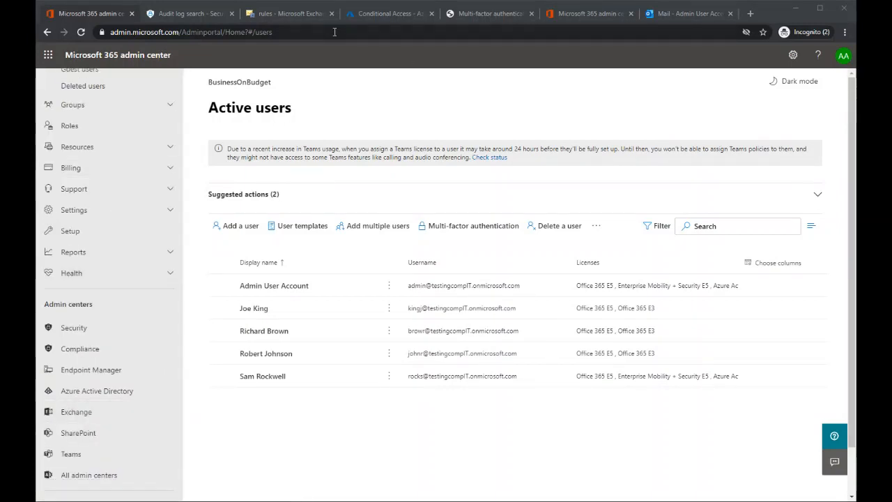
left_click(289, 14)
left_click_drag(289, 14, 174, 16)
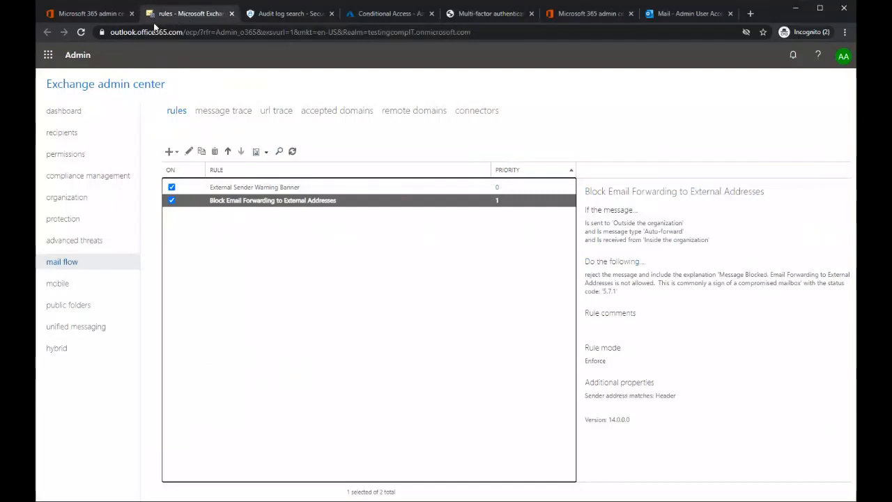
left_click(62, 220)
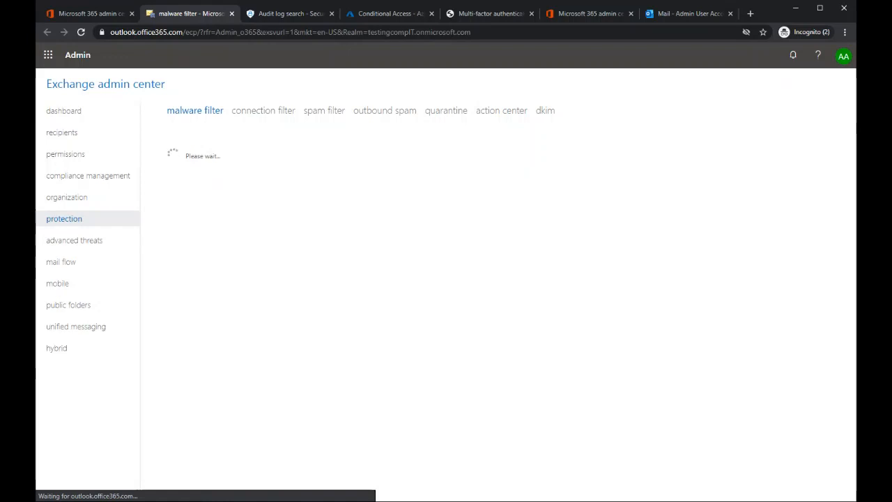
left_click(376, 114)
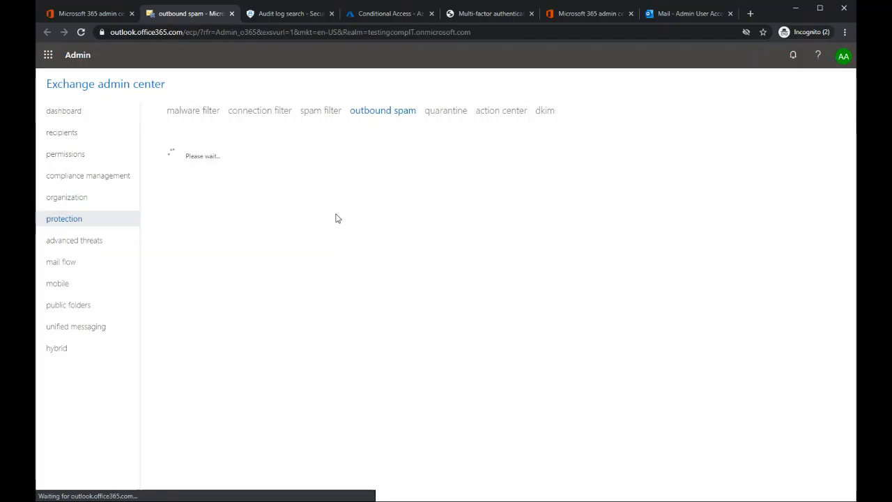
Step: Switch to Office 365 Security & Compliance and open the Anti-spam settings among the threat management policies
left_click(89, 15)
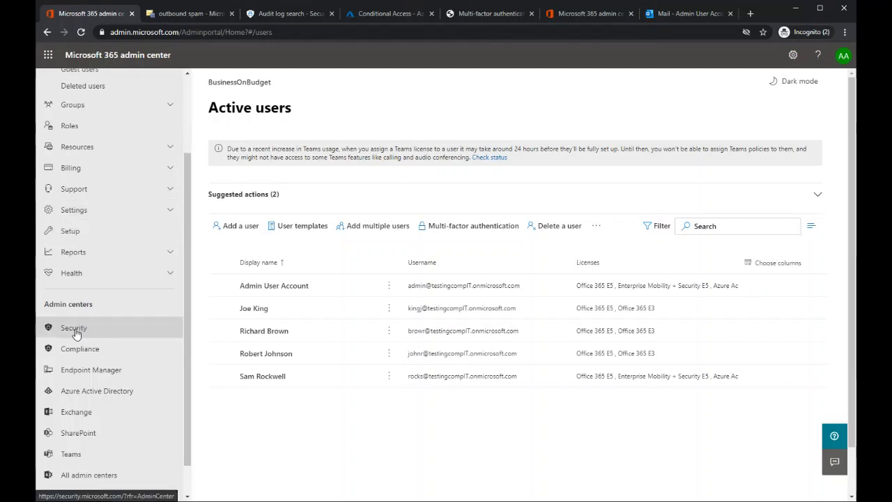
left_click(281, 15)
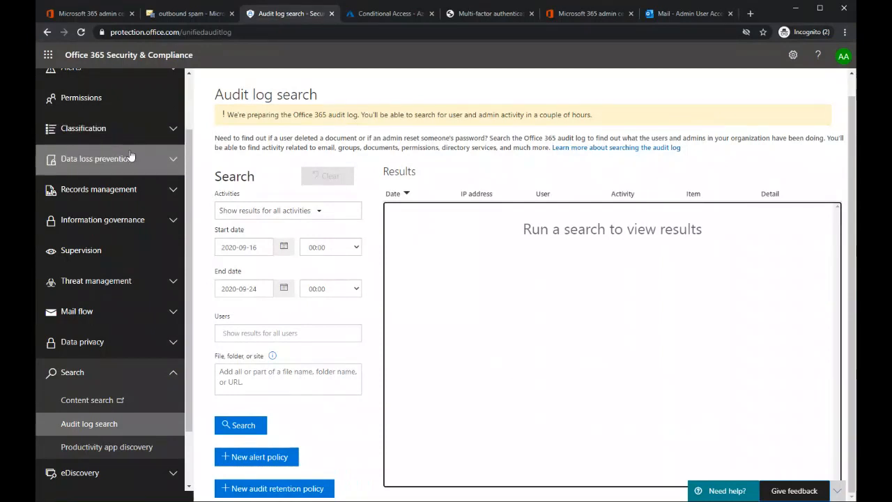
left_click(169, 289)
scroll(71, 364, "down", 2)
left_click(71, 365)
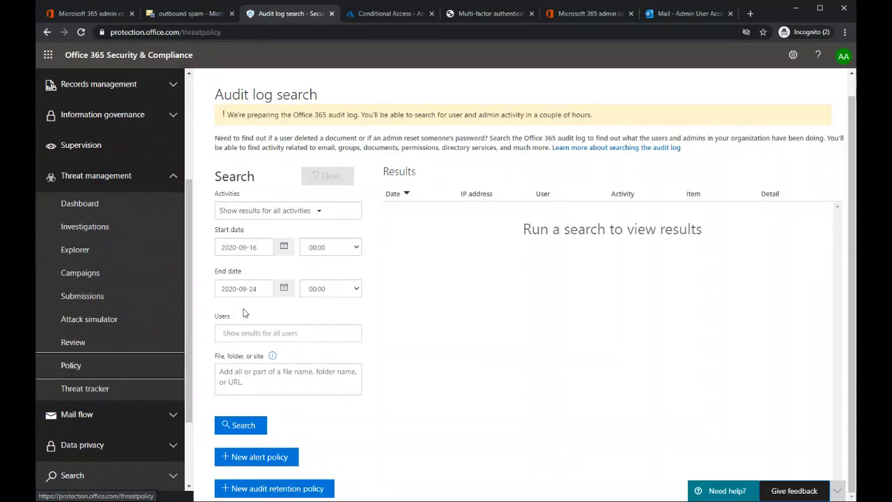
scroll(445, 244, "down", 1)
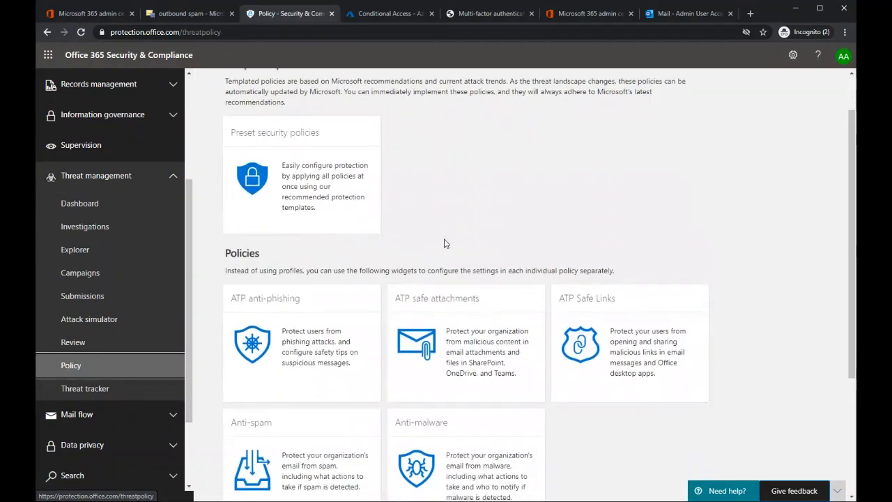
scroll(354, 299, "down", 2)
left_click(259, 367)
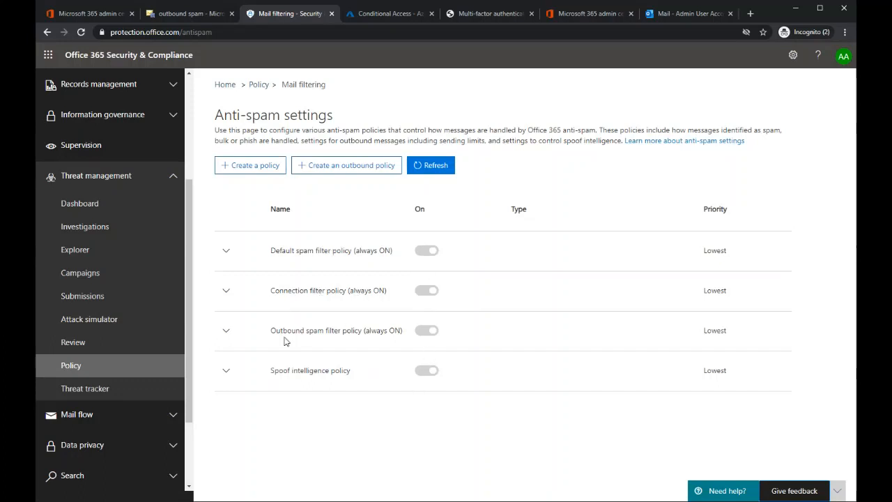
Step: Expand the Outbound spam filter policy (always ON) and open it for editing
left_click_drag(269, 330, 404, 332)
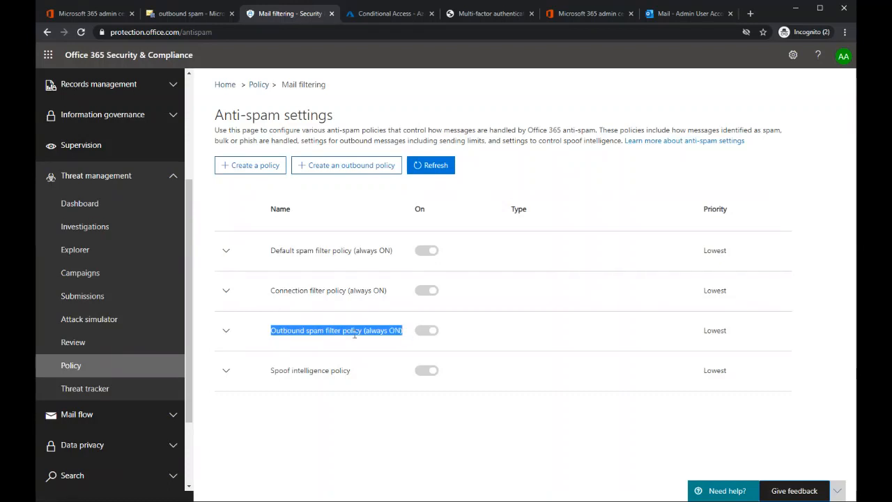
left_click(226, 332)
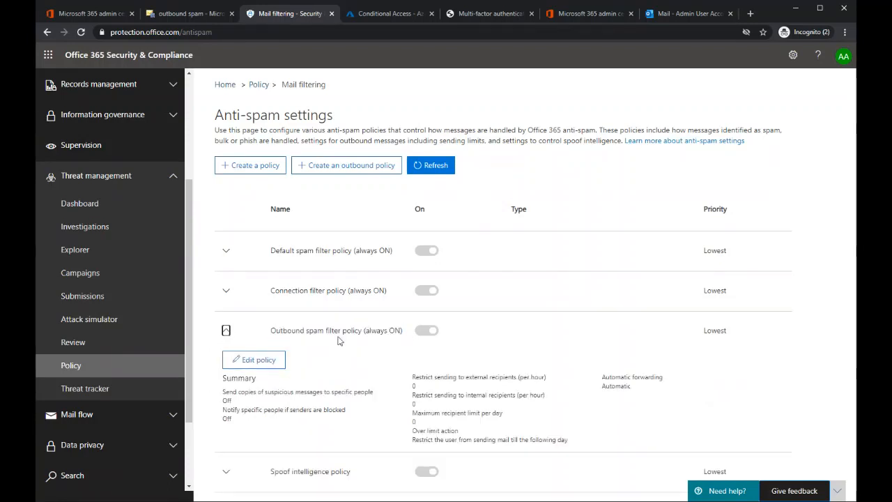
left_click(253, 365)
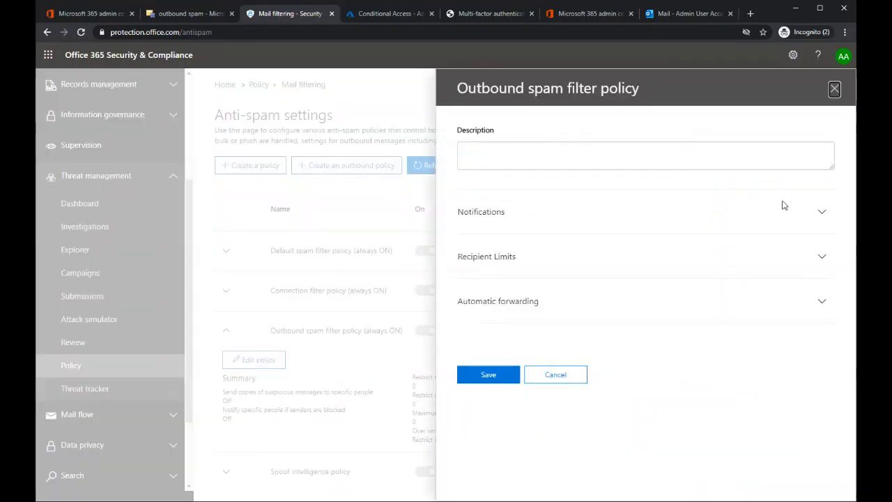
Step: Turn on both outbound spam notifications, and open the recipient entry for copies of suspicious outbound messages
left_click(819, 214)
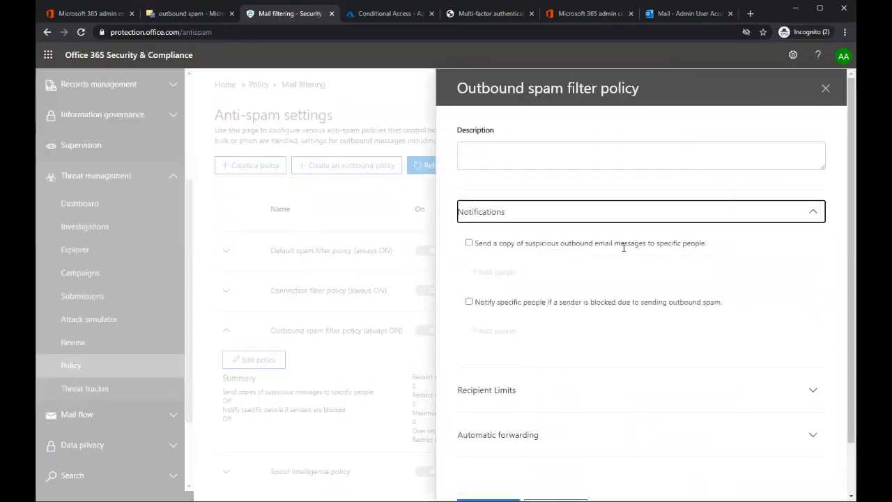
left_click(469, 243)
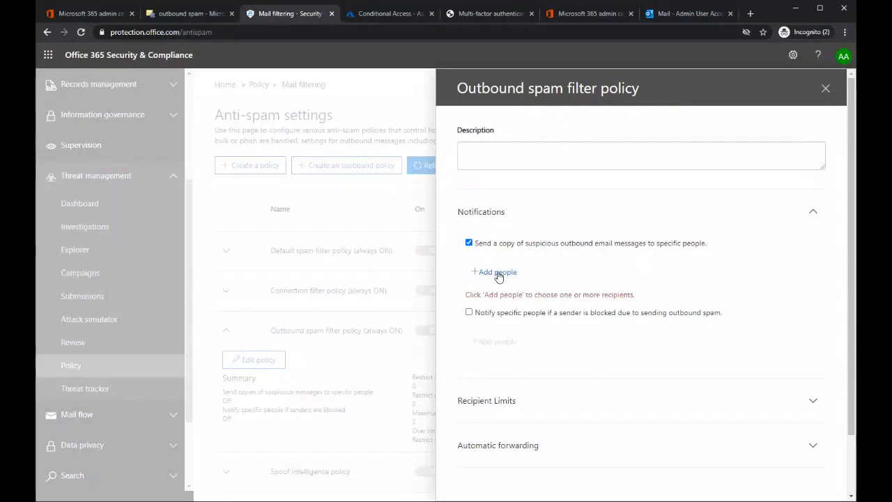
left_click(469, 313)
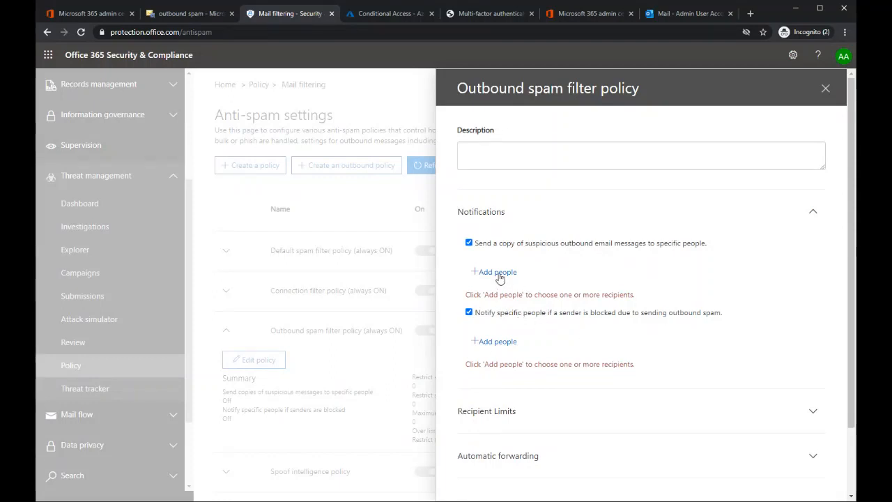
left_click(497, 272)
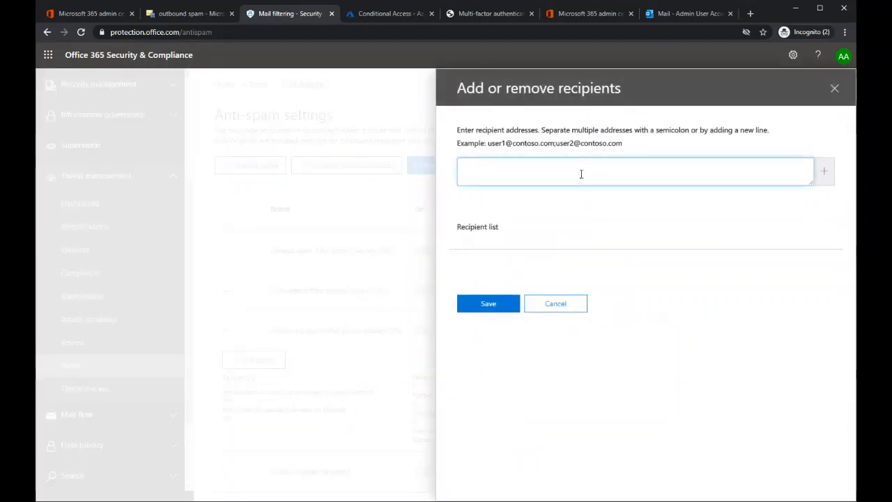
type("admin")
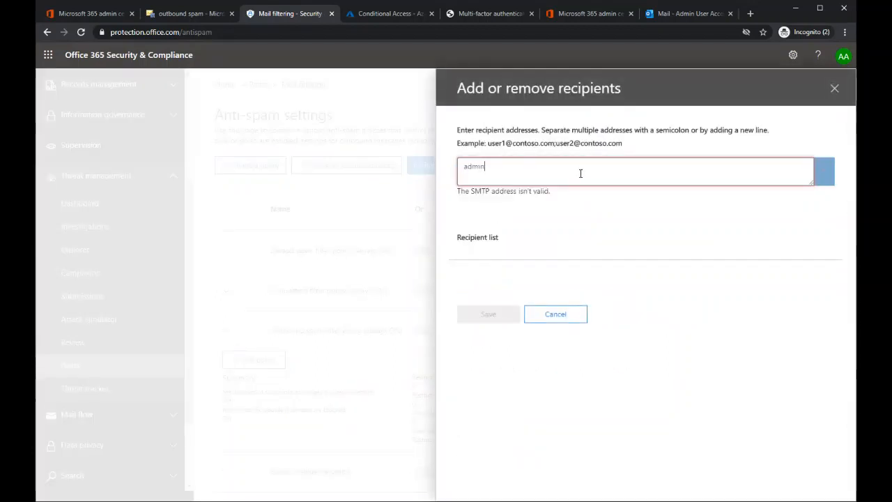
key("ctrl+a")
key("BackSpace")
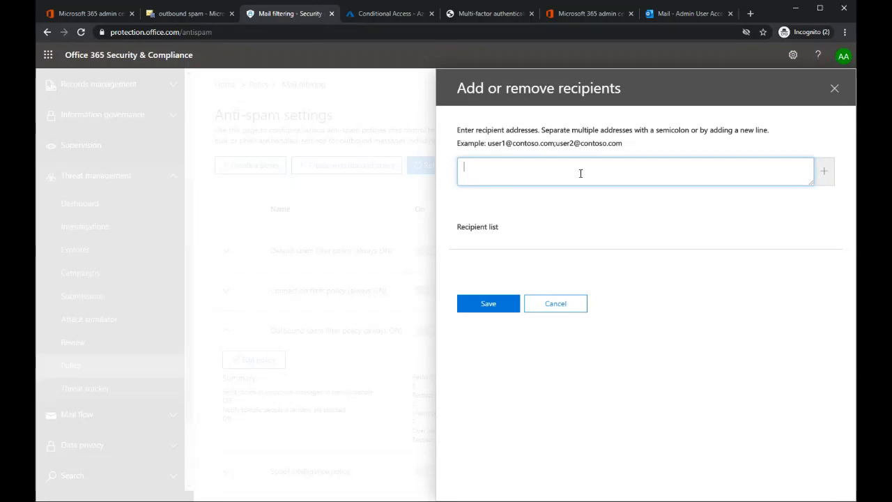
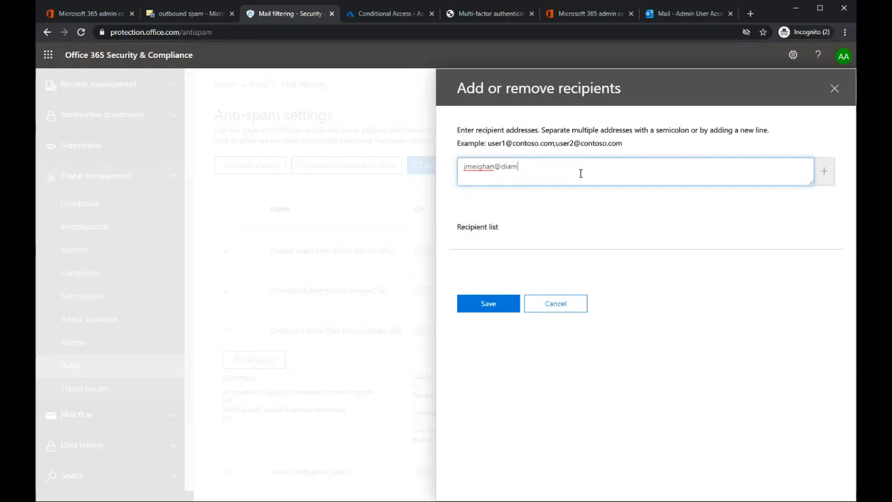
Step: Add the administrator's e-mail address as recipient for copies of suspicious outbound messages and save the recipient list
key("ctrl+a")
key("ctrl+c")
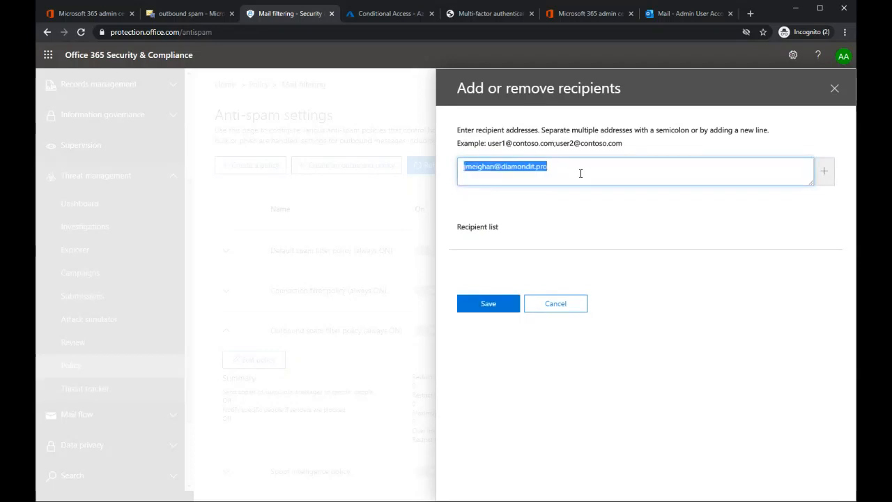
key("Return")
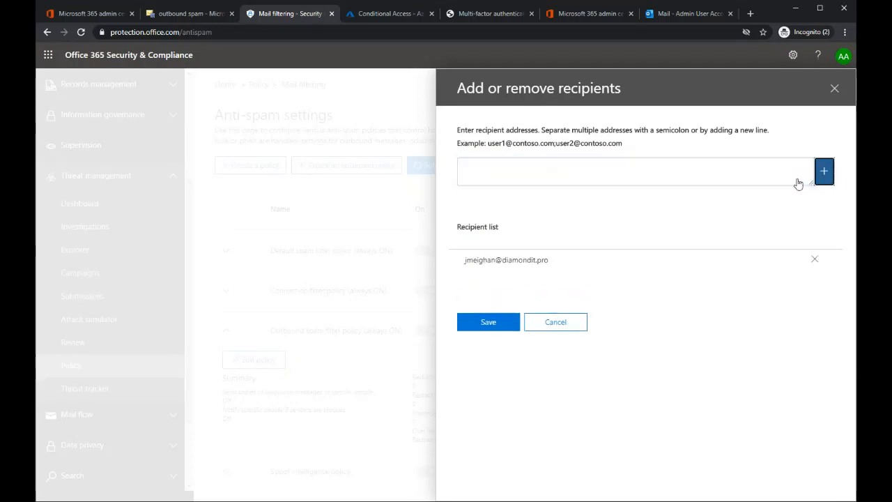
left_click(514, 308)
Step: Add the same e-mail address as recipient for blocked-sender notifications and save the recipient list
left_click(499, 333)
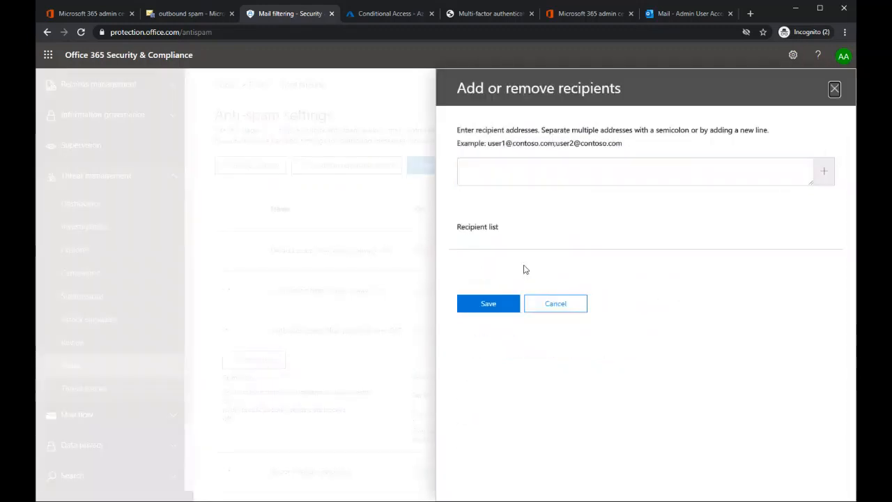
key("ctrl+v")
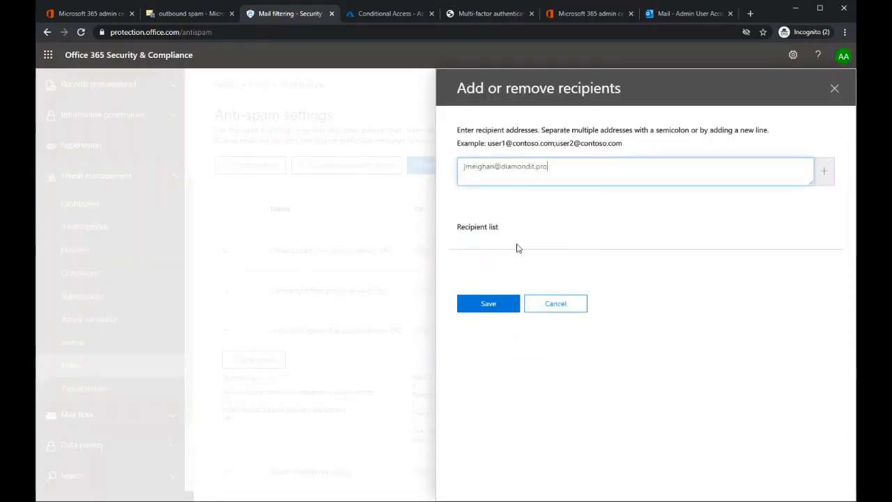
left_click(823, 171)
left_click(520, 323)
Step: Save the Outbound spam filter policy and close its editing pane
scroll(519, 293, "down", 2)
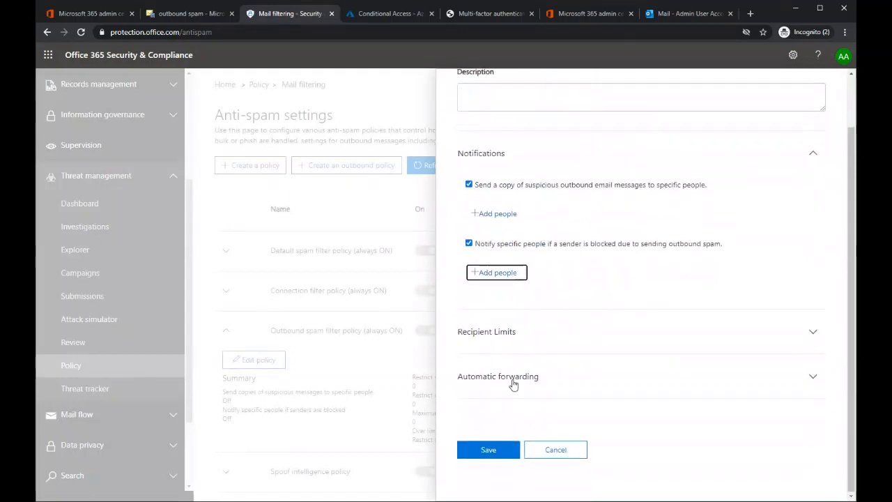
left_click(488, 451)
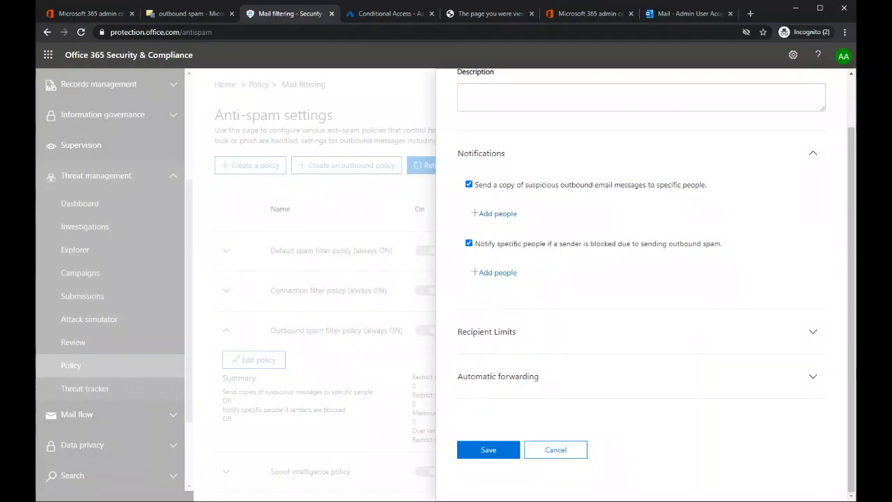
left_click(474, 450)
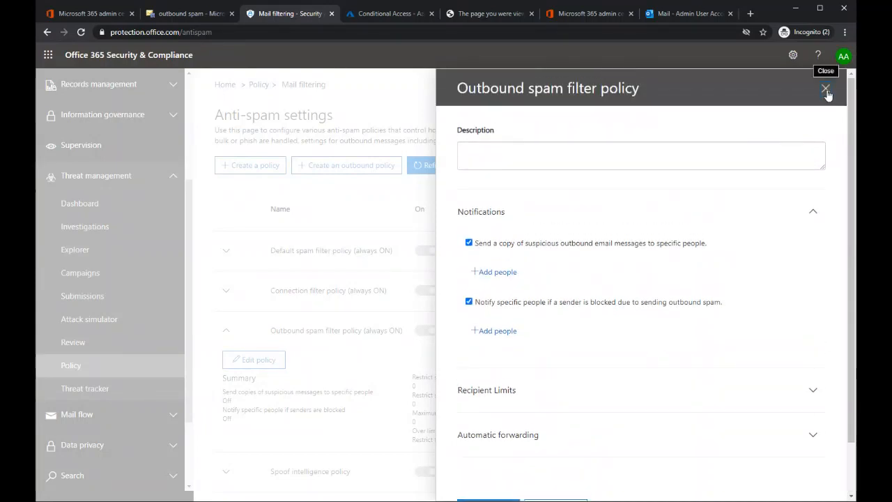
left_click(825, 89)
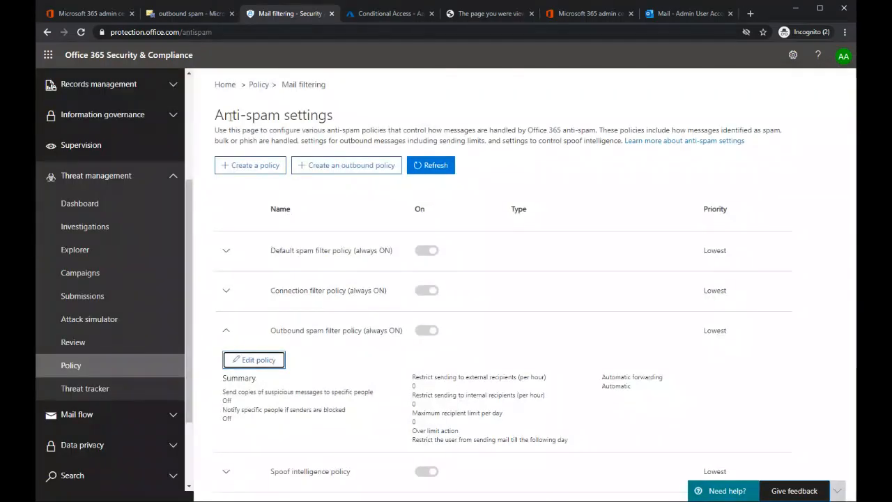
Step: Reload the Anti-spam settings and check both notification entries in the Outbound spam filter policy's summary
key("F5")
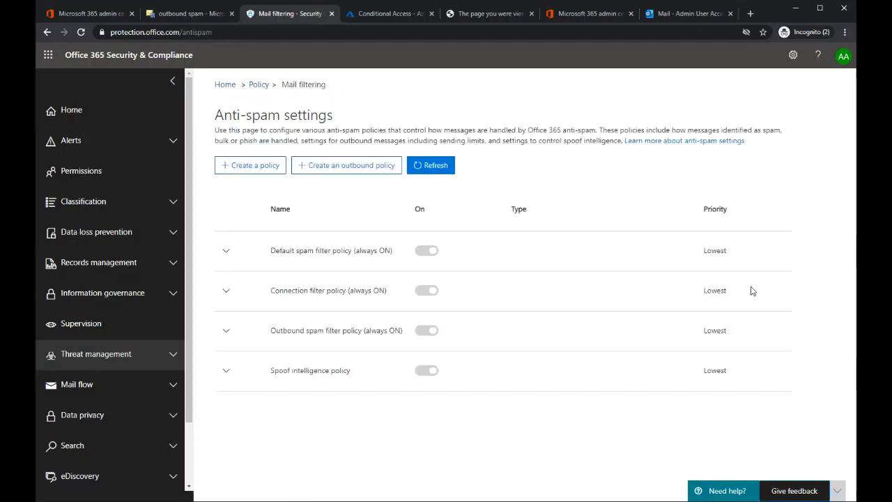
left_click(226, 330)
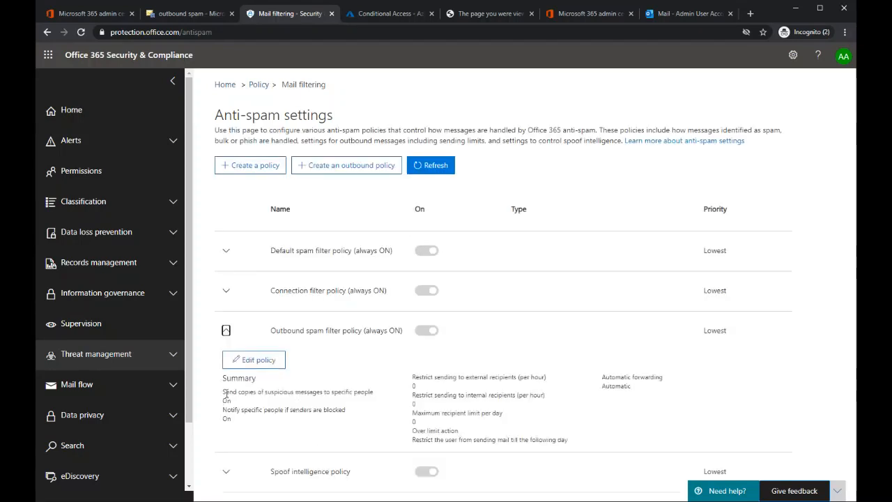
left_click_drag(222, 392, 376, 393)
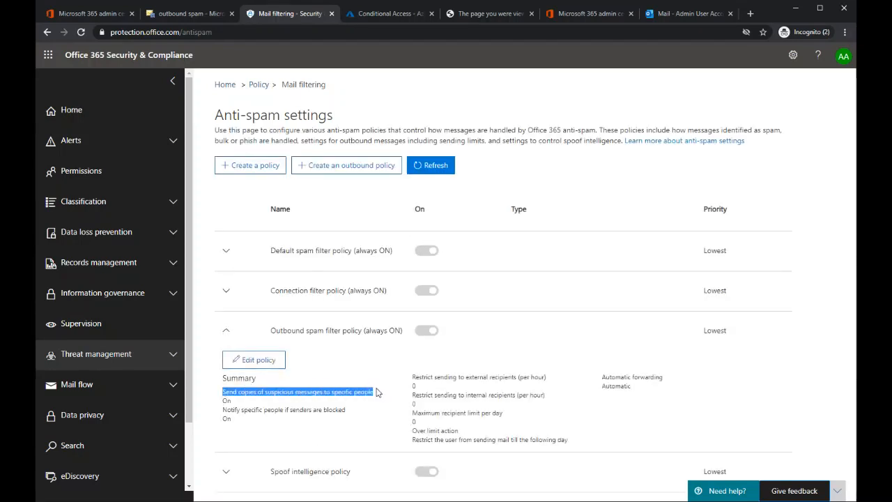
left_click_drag(223, 410, 347, 410)
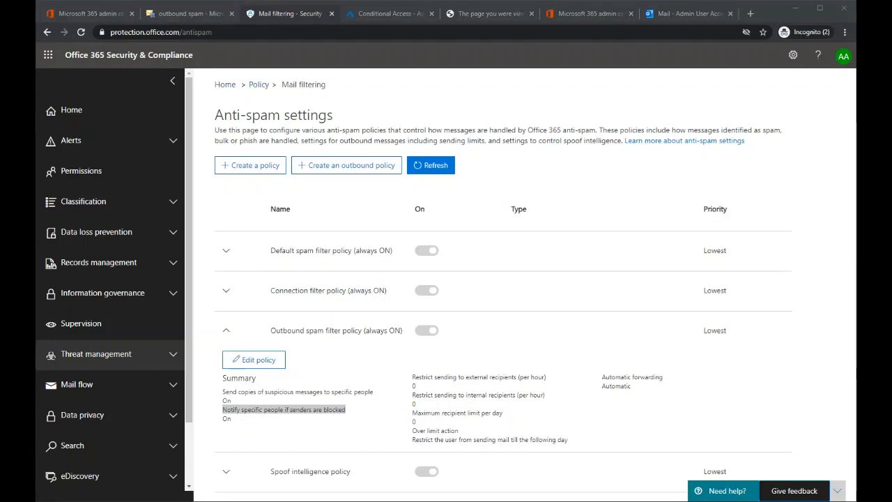
Step: Switch to the Microsoft 365 admin center and open the Org settings list of services
left_click(93, 16)
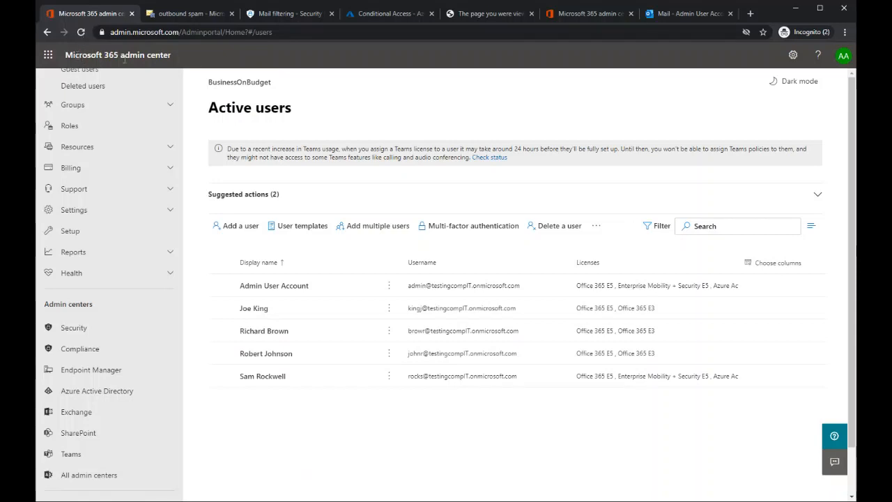
left_click(73, 209)
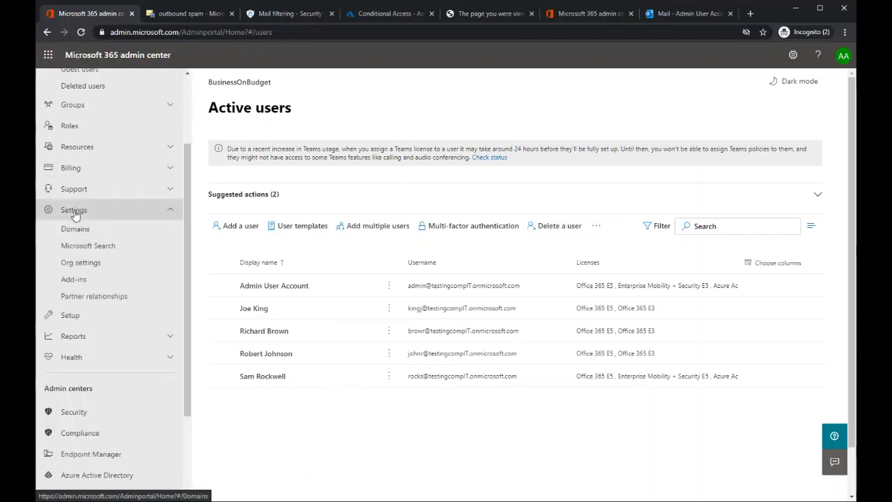
left_click(80, 264)
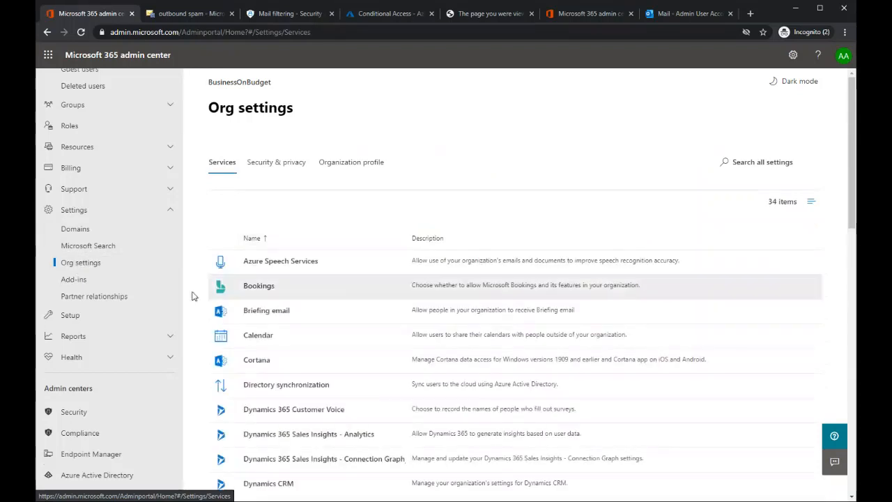
Step: Limit external Calendar sharing to free/busy information with time only, save the change and close the Calendar settings
left_click(259, 337)
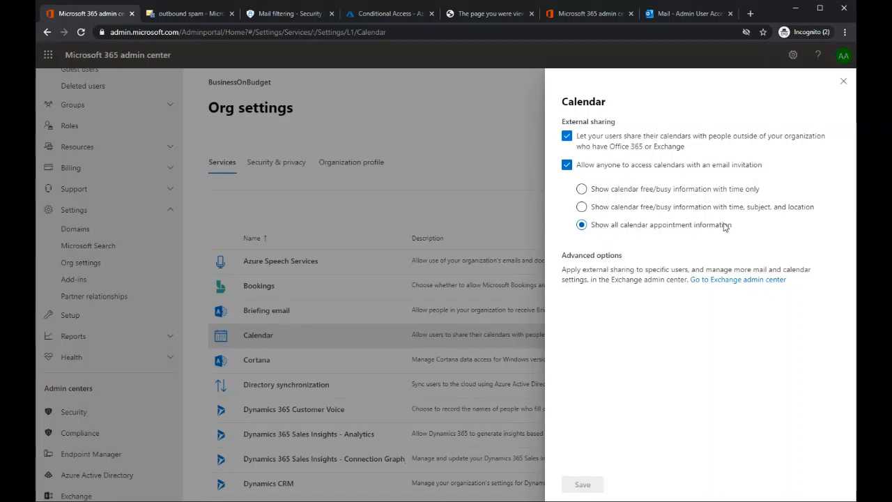
left_click(582, 189)
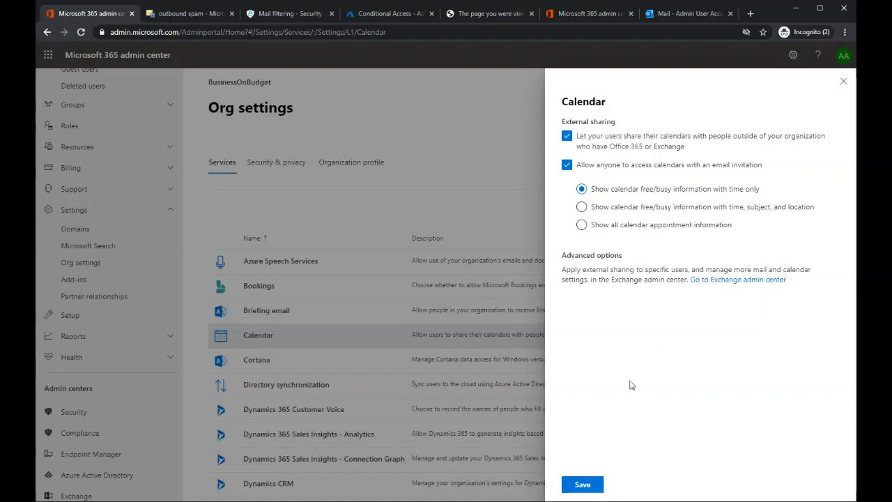
left_click(582, 485)
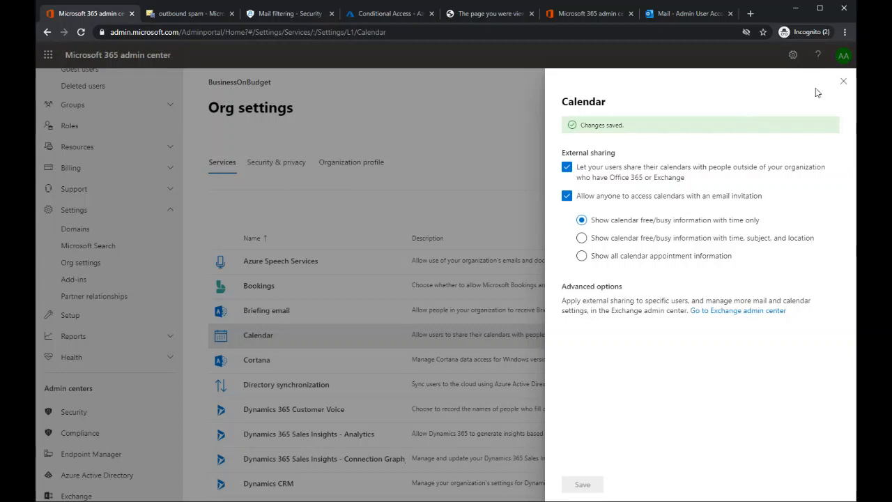
left_click(844, 83)
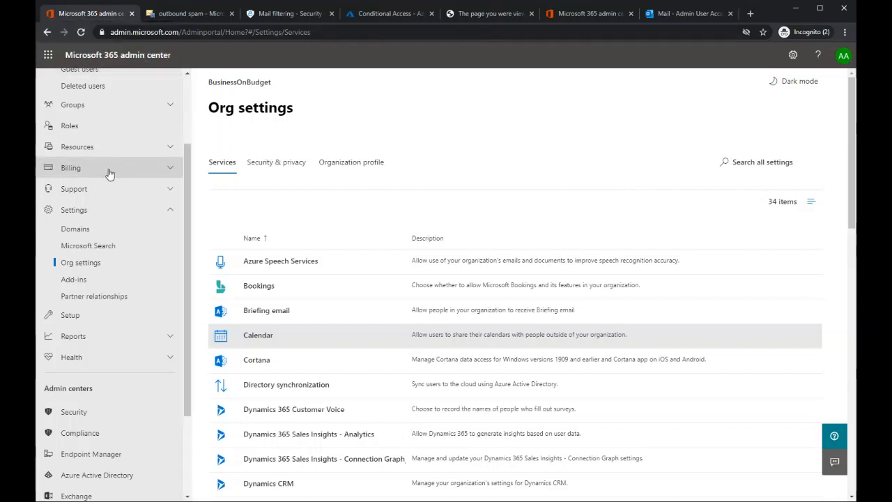
Step: Open the Compliance admin center and go to its data loss prevention policies
scroll(94, 223, "down", 2)
left_click(80, 293)
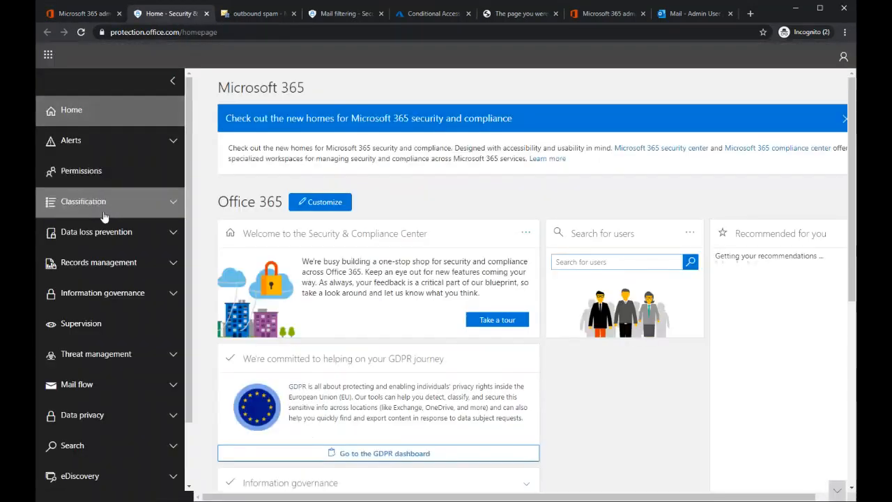
left_click(171, 233)
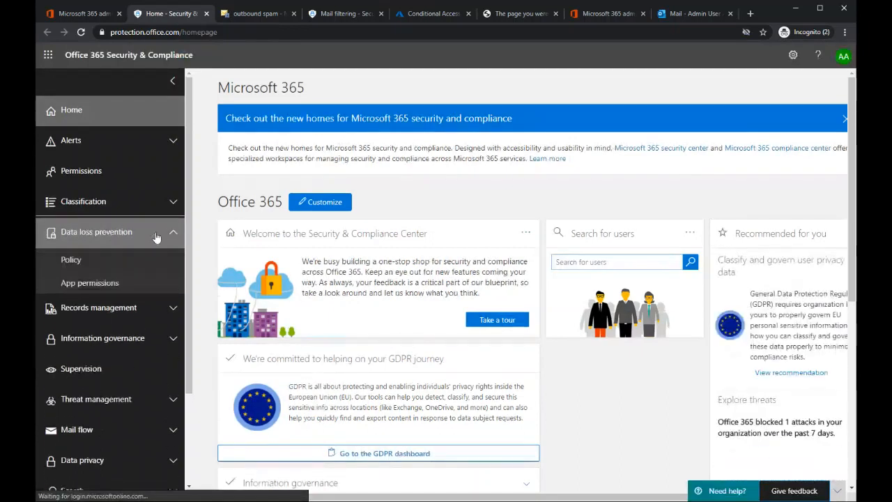
left_click(78, 262)
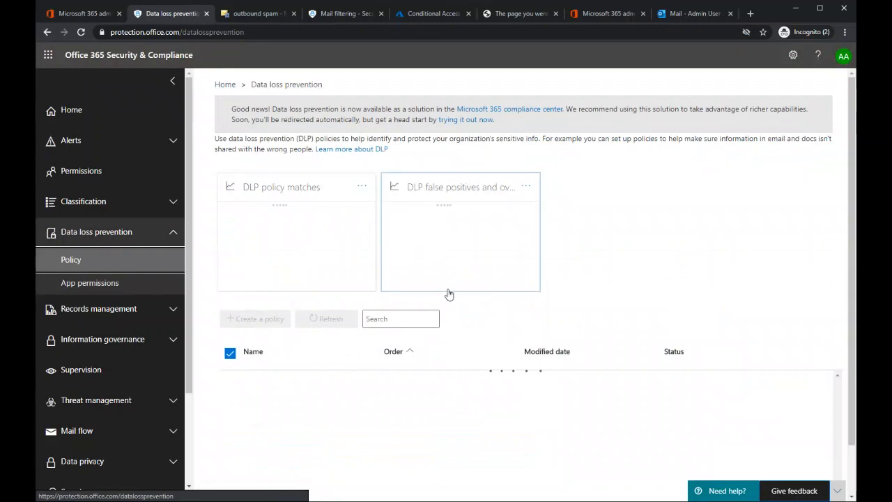
Step: Open the US DLP Policy for editing and review its name, mode and protected locations
left_click(255, 386)
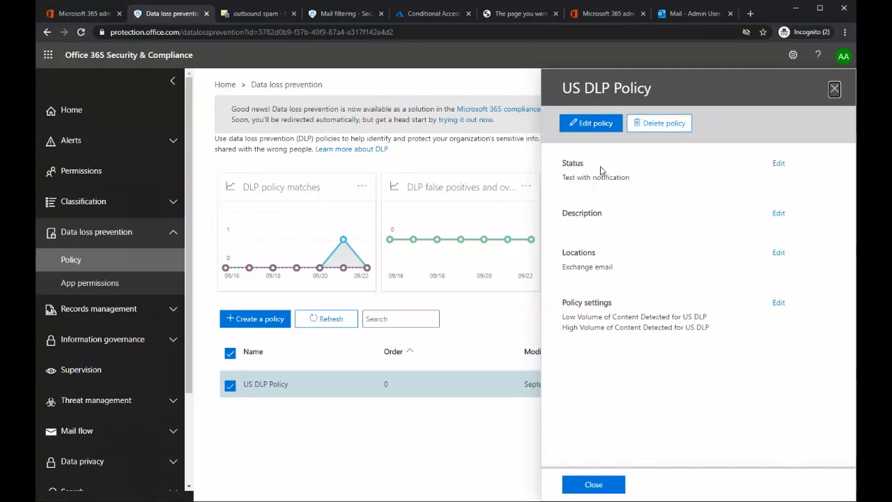
left_click(592, 124)
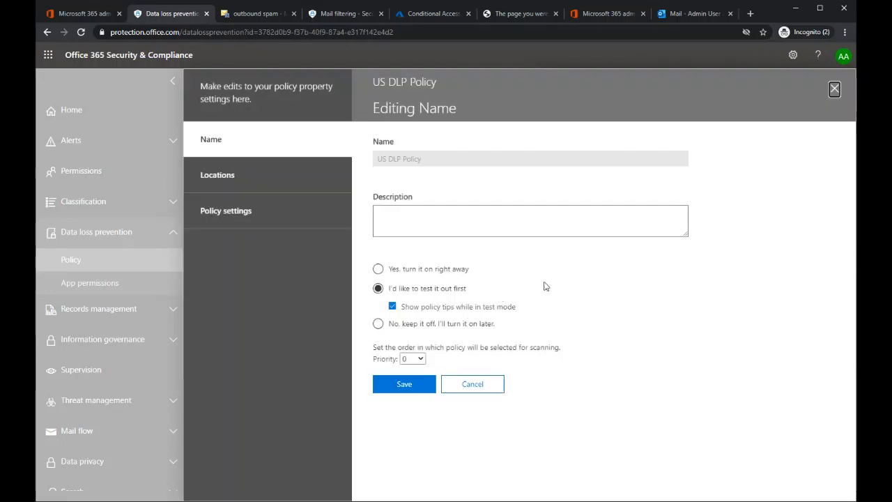
left_click(224, 180)
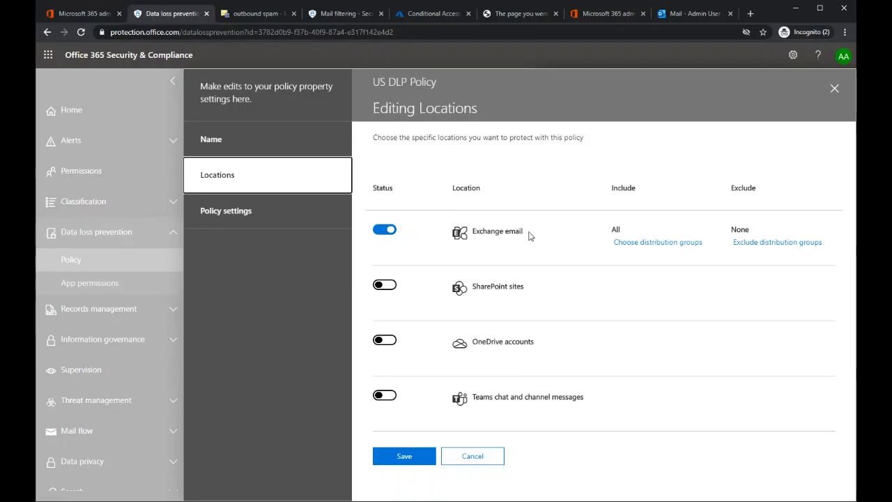
left_click(801, 10)
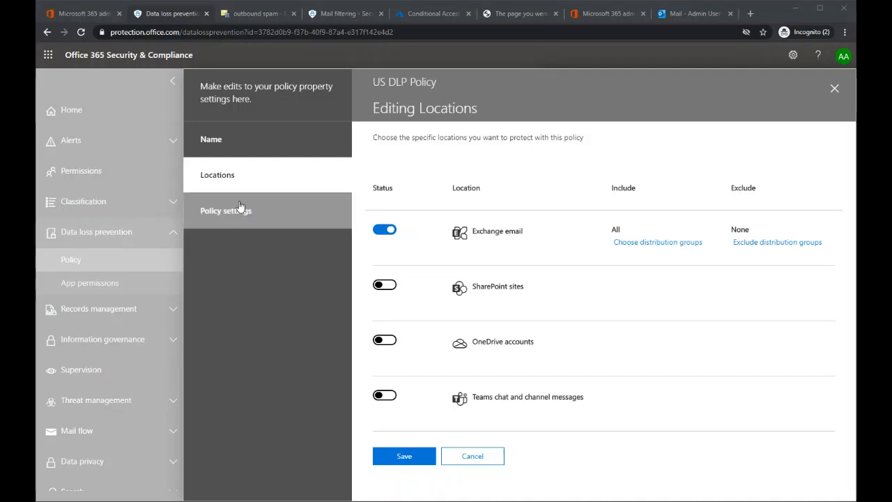
Step: Examine the sensitive info types and actions of the Low Volume of Content Detected rule in the US DLP Policy's settings
left_click(226, 219)
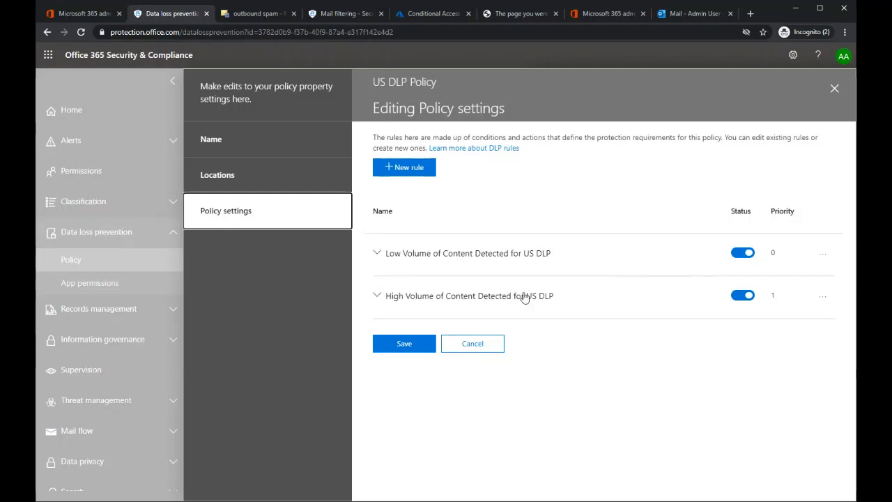
left_click(377, 253)
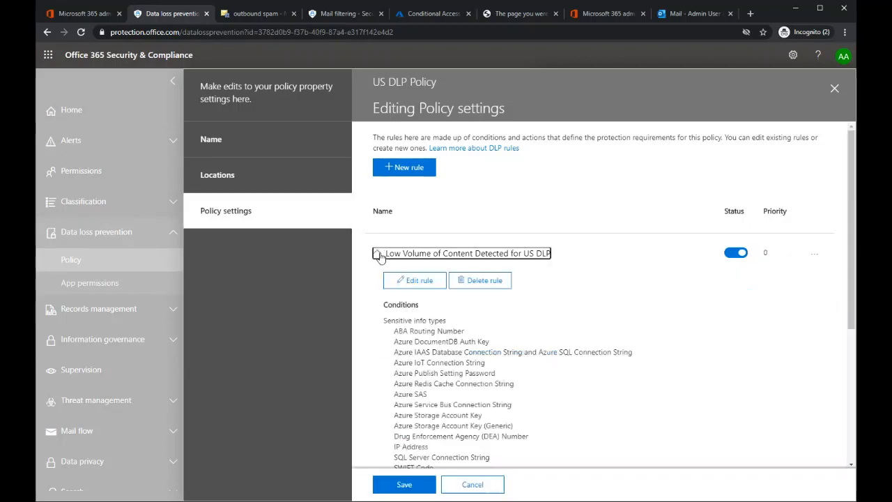
scroll(450, 248, "down", 2)
scroll(450, 248, "down", 1)
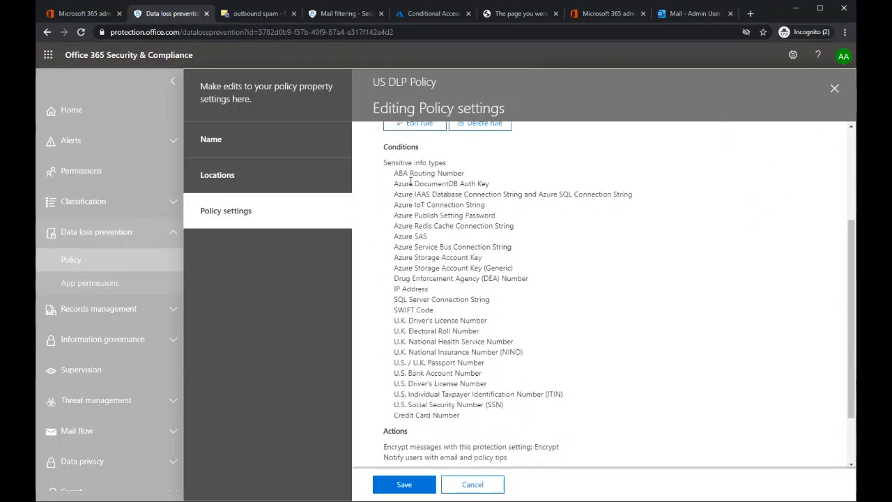
left_click_drag(399, 175, 468, 176)
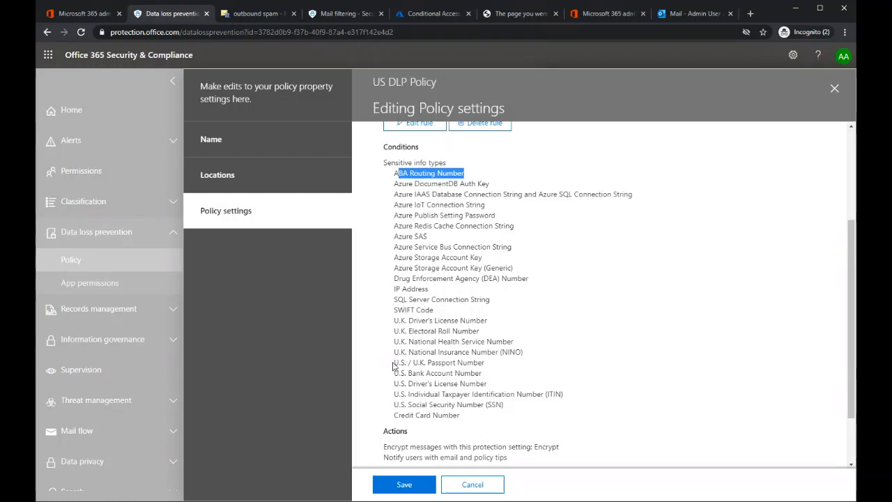
left_click_drag(395, 363, 499, 418)
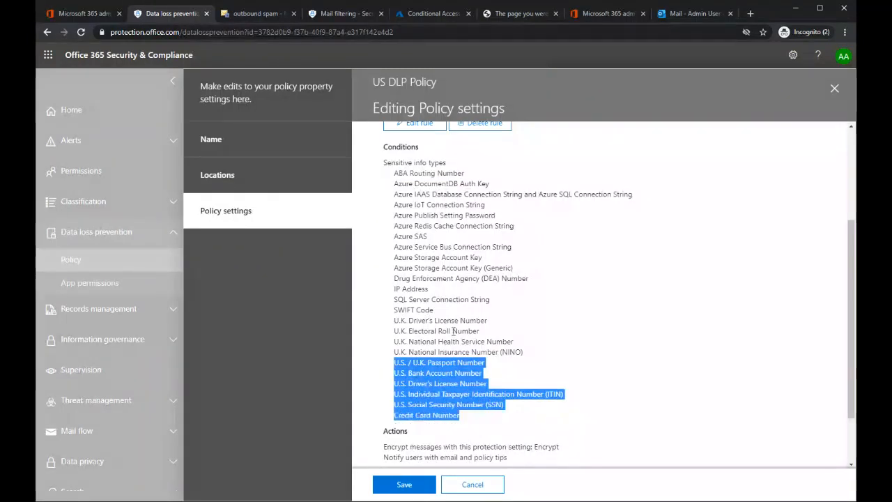
scroll(454, 293, "down", 2)
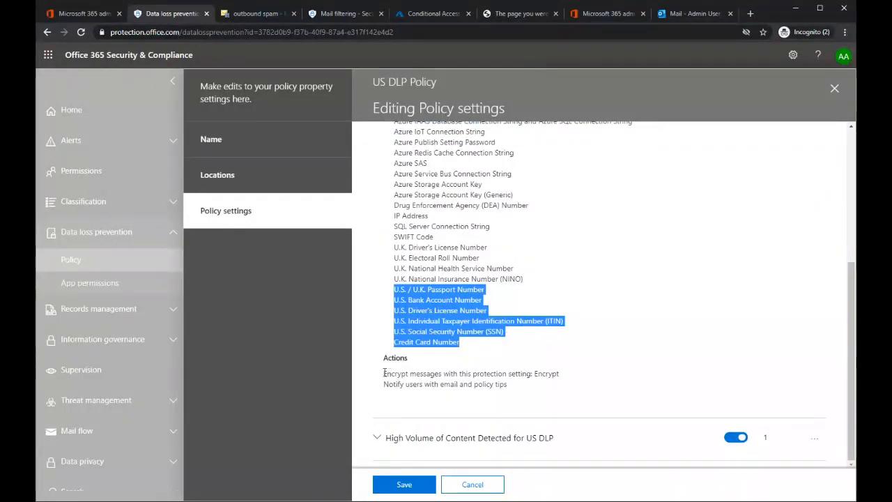
left_click_drag(384, 374, 572, 373)
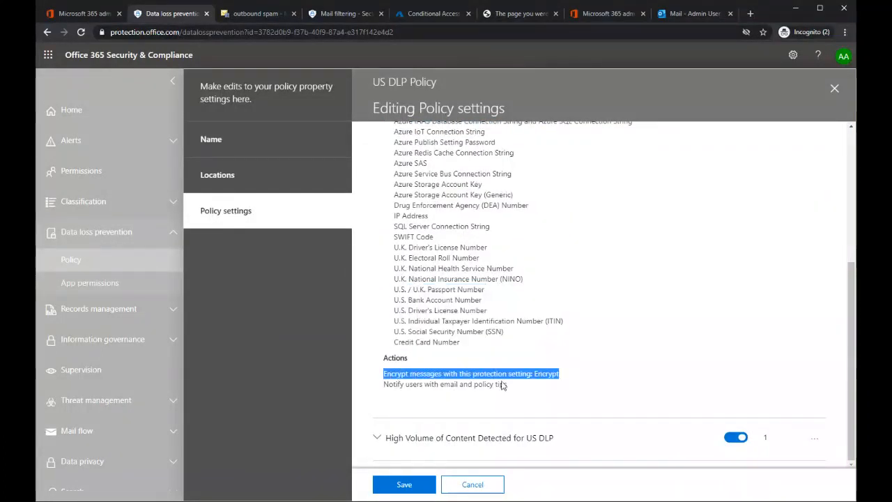
Step: Review the user notification action of the Low Volume of Content Detected for US DLP rule and open the rule for editing
left_click_drag(383, 384, 527, 385)
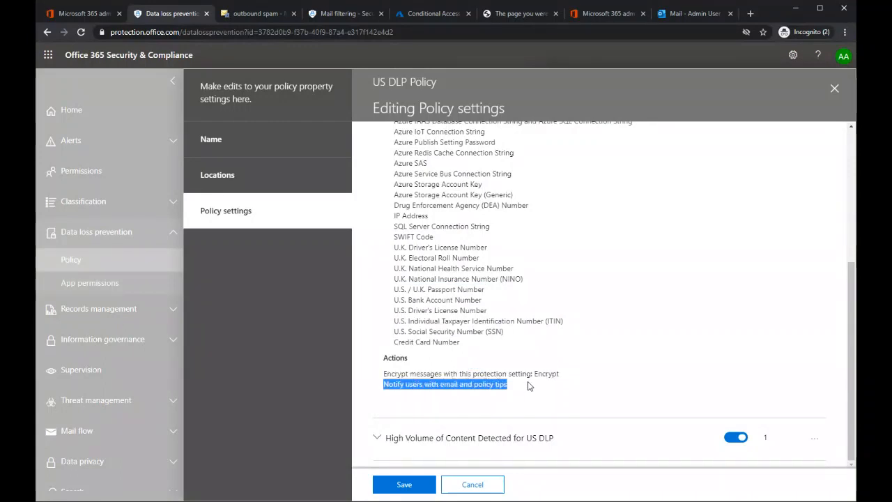
left_click(574, 384)
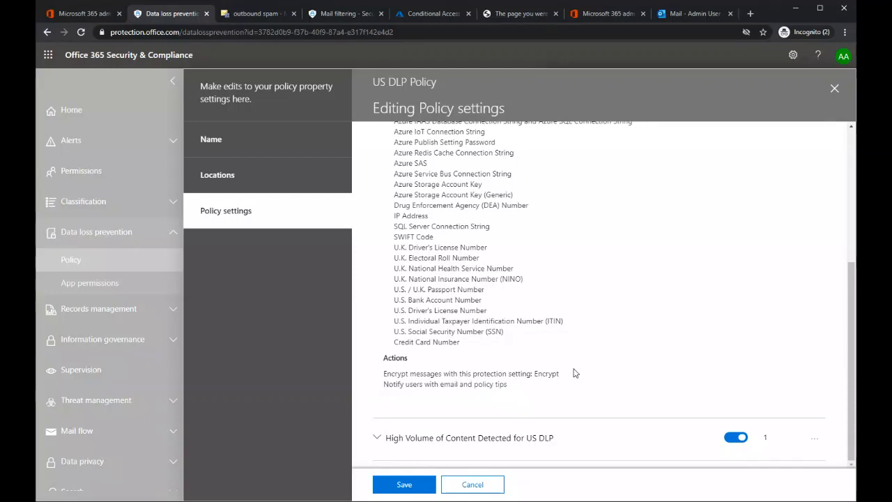
scroll(544, 366, "up", 2)
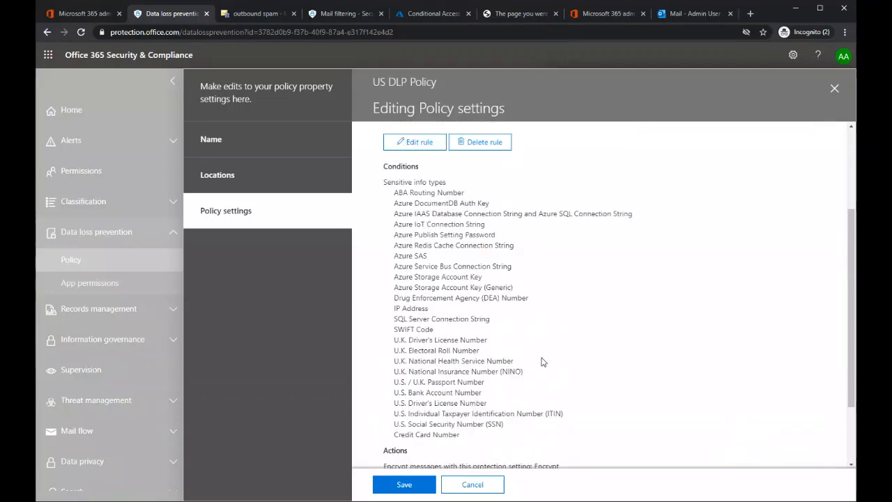
scroll(514, 404, "up", 1)
left_click(378, 232)
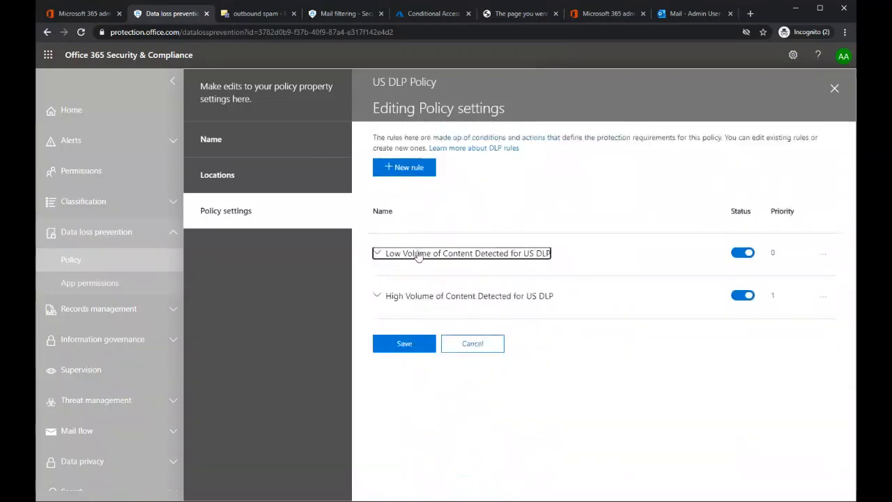
left_click(823, 255)
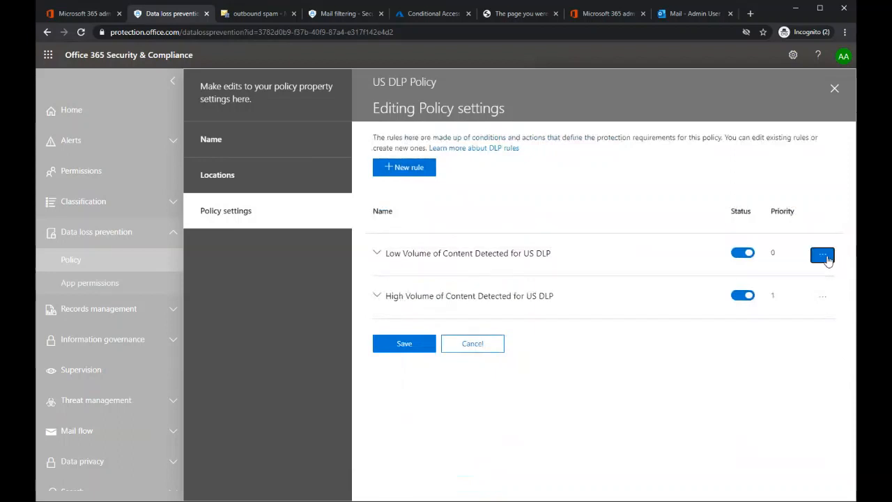
left_click(488, 254)
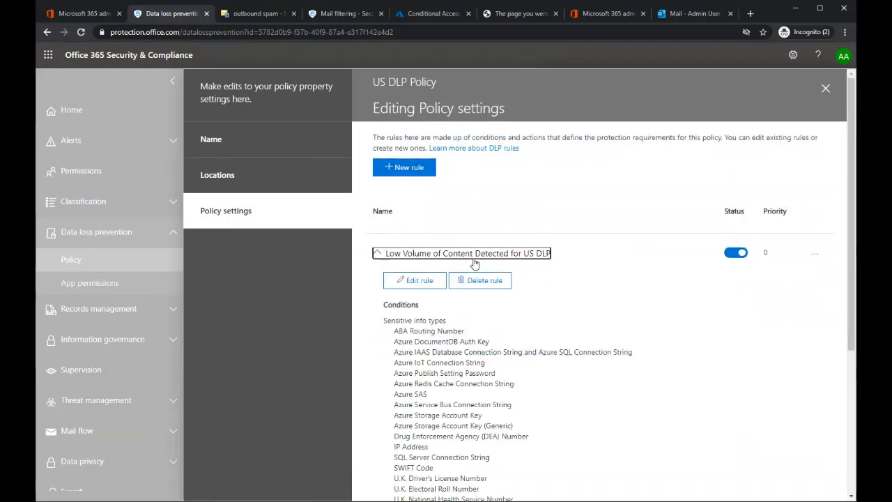
left_click(416, 280)
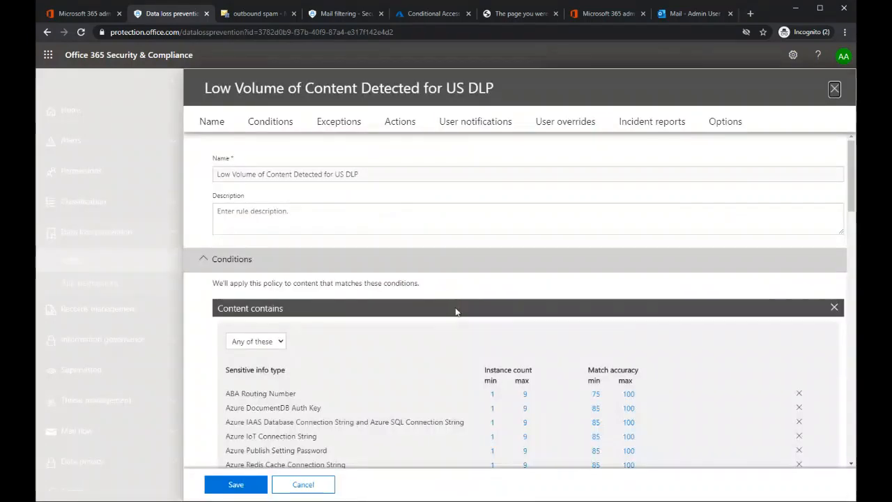
Step: Examine the instance counts and match accuracy of the sensitive info types in the Low Volume rule's conditions
scroll(460, 312, "down", 2)
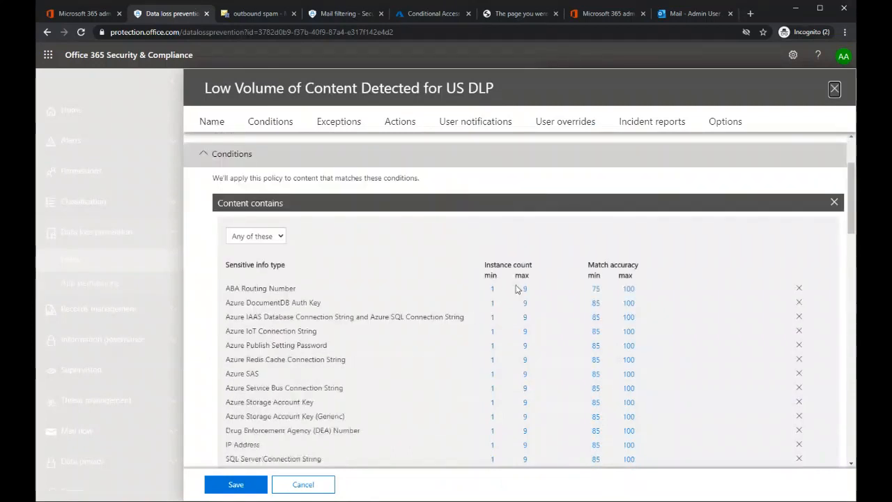
scroll(523, 418, "down", 4)
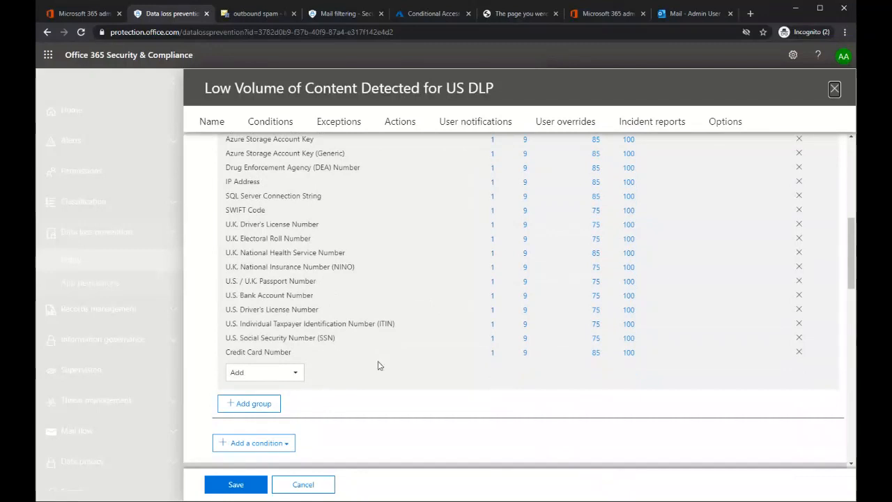
scroll(607, 375, "up", 2)
scroll(607, 376, "up", 1)
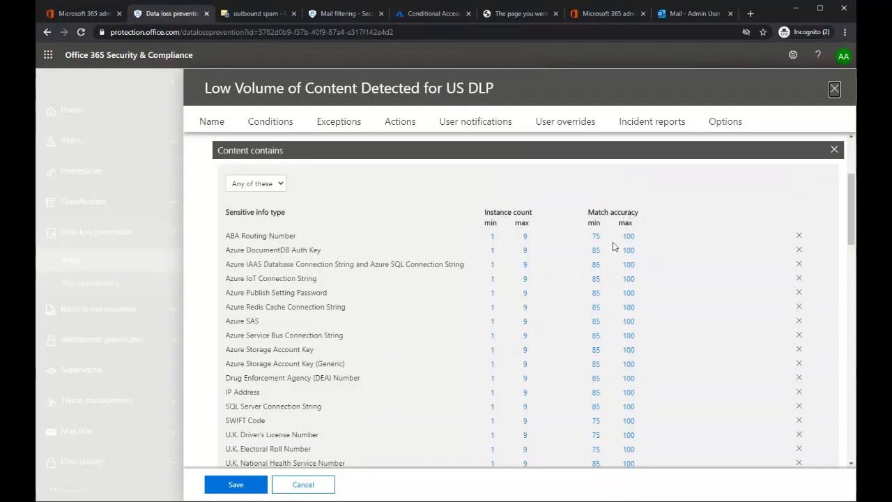
scroll(460, 292, "down", 5)
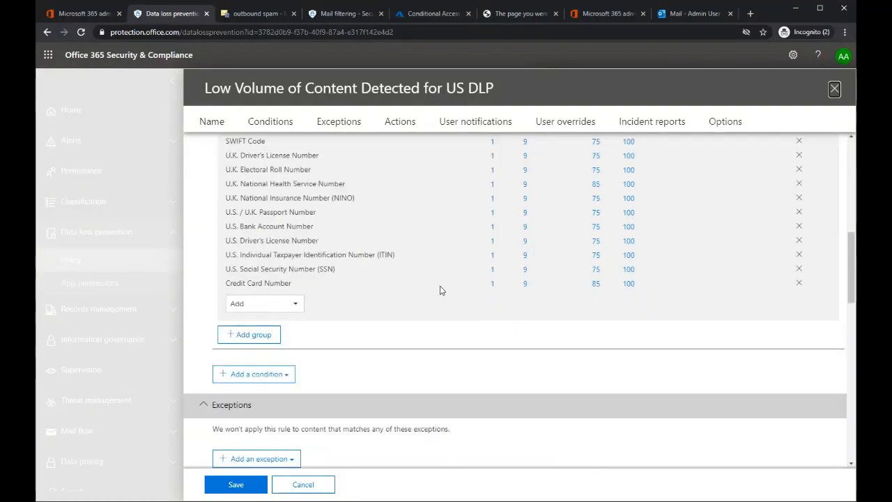
Step: Review the Low Volume rule's email encryption action and user notification settings, and leave the rule without saving
scroll(423, 264, "down", 5)
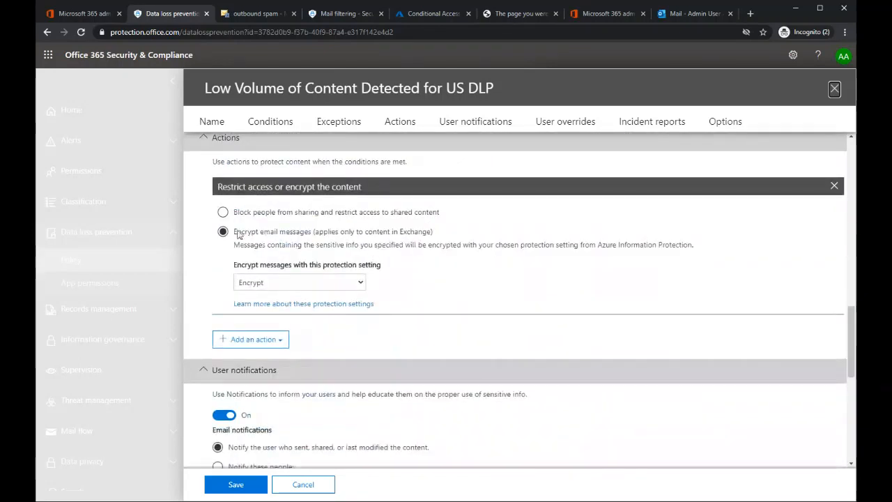
left_click_drag(235, 231, 458, 231)
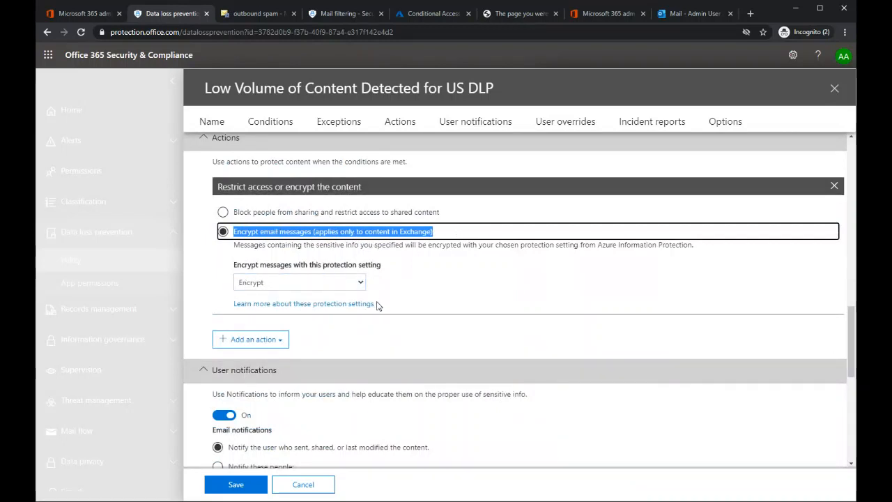
left_click(478, 307)
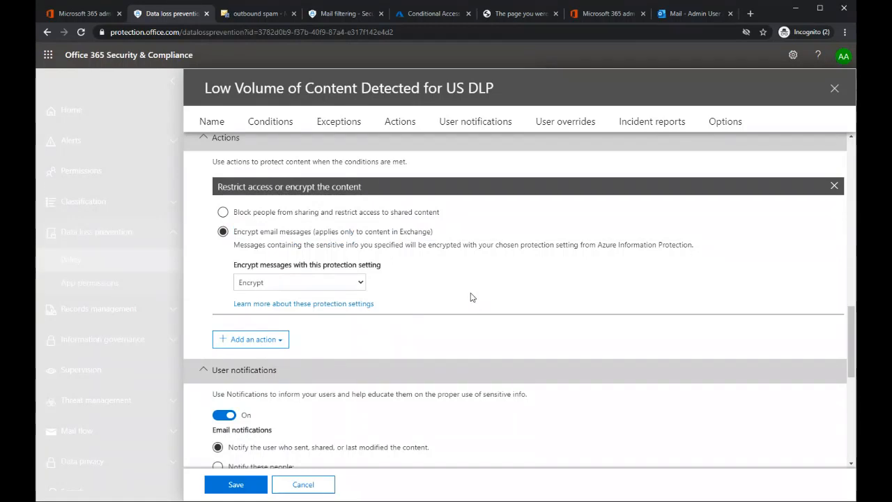
scroll(470, 297, "down", 3)
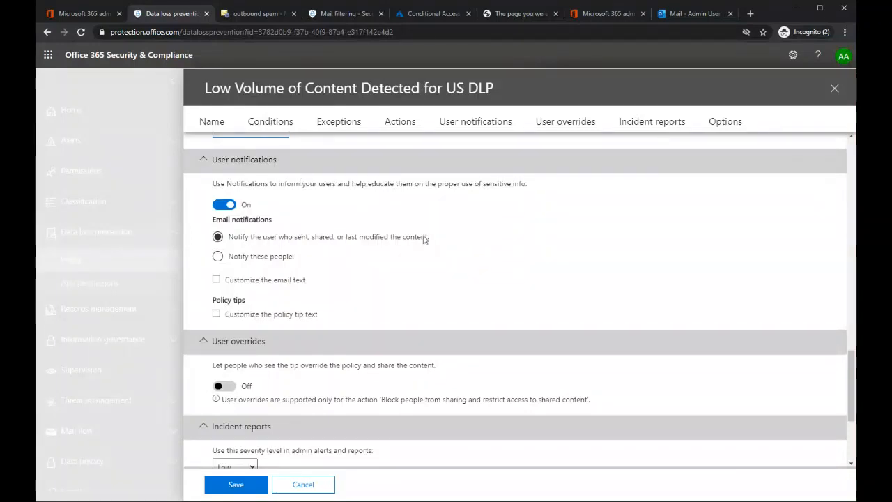
scroll(411, 272, "up", 6)
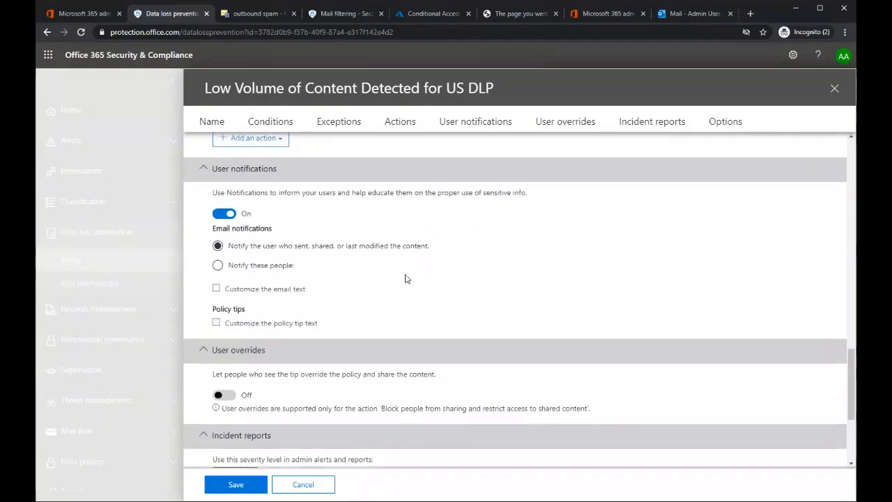
scroll(403, 283, "up", 10)
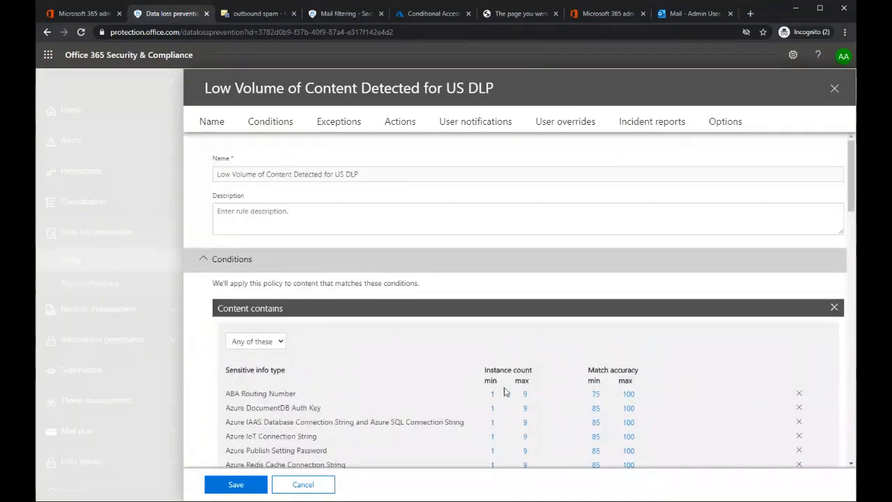
left_click(306, 483)
left_click(322, 317)
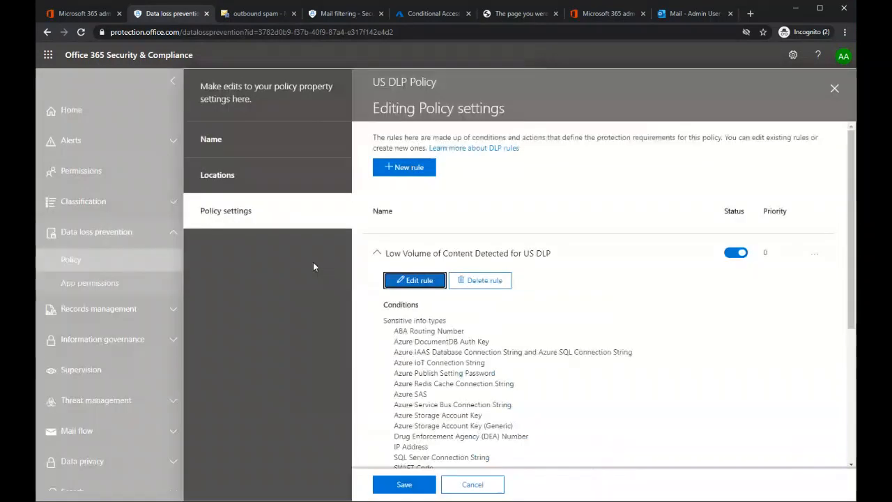
Step: Open the High Volume of Content Detected for US DLP rule for editing and review its conditions, sharing scope and encryption action
left_click(377, 255)
left_click(377, 255)
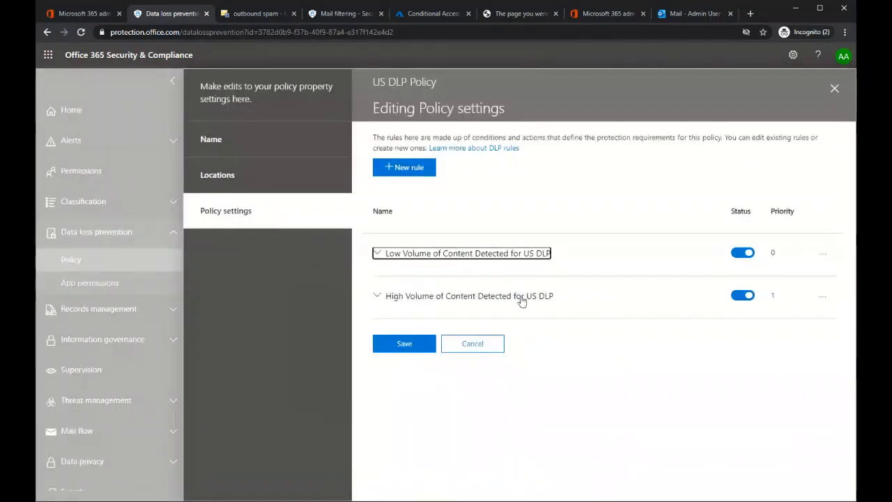
left_click(427, 297)
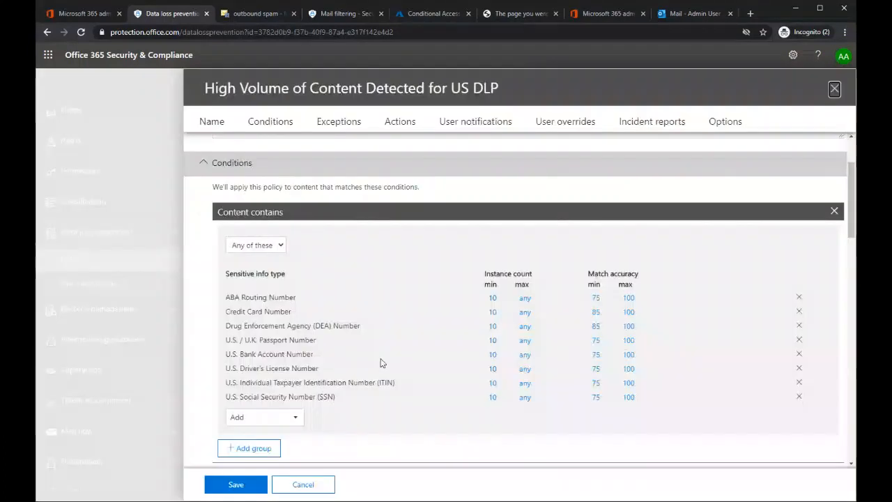
scroll(257, 209, "down", 2)
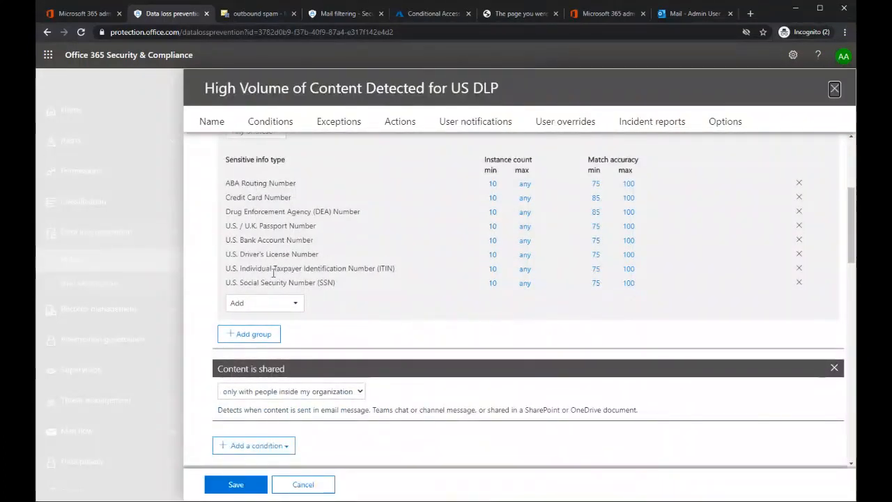
scroll(271, 268, "down", 1)
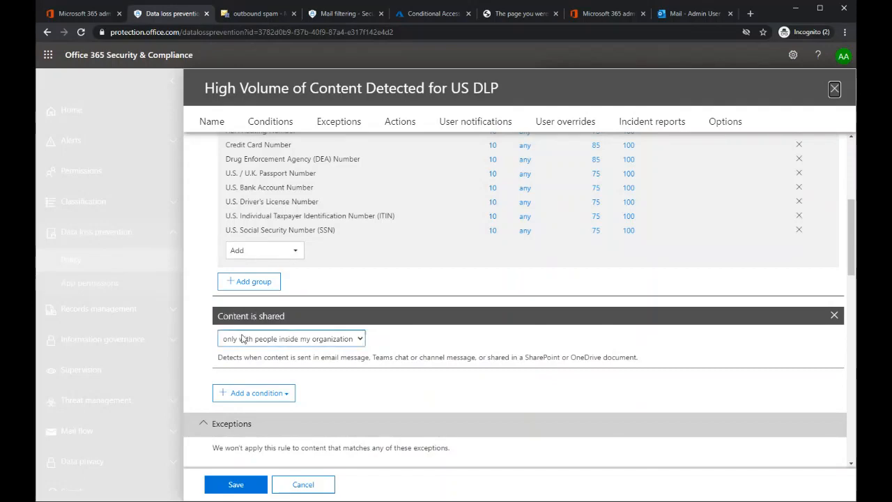
scroll(336, 345, "down", 5)
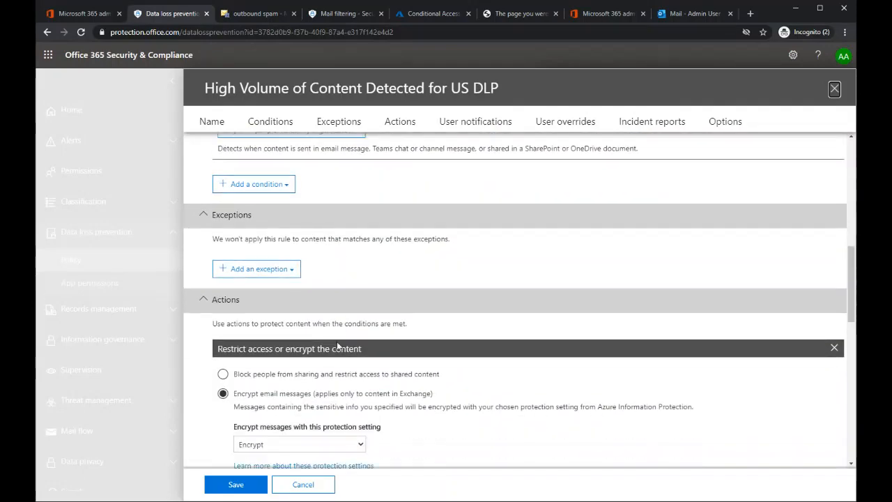
scroll(340, 338, "down", 1)
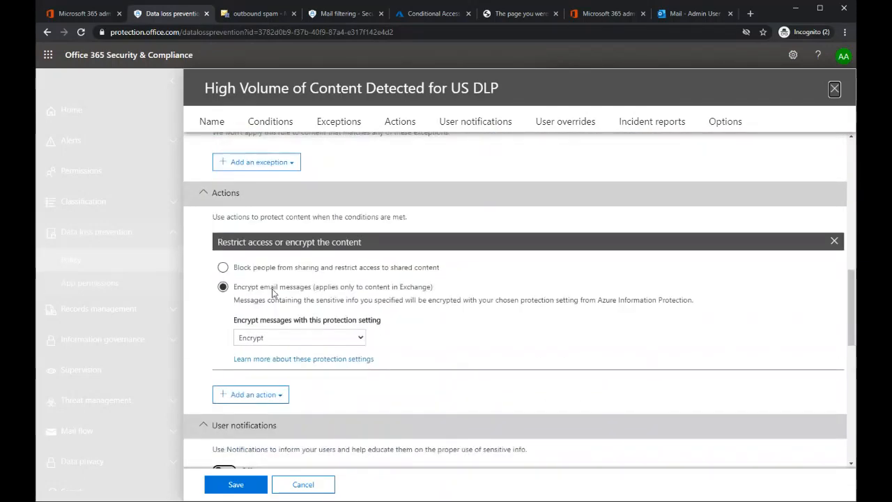
scroll(380, 296, "down", 5)
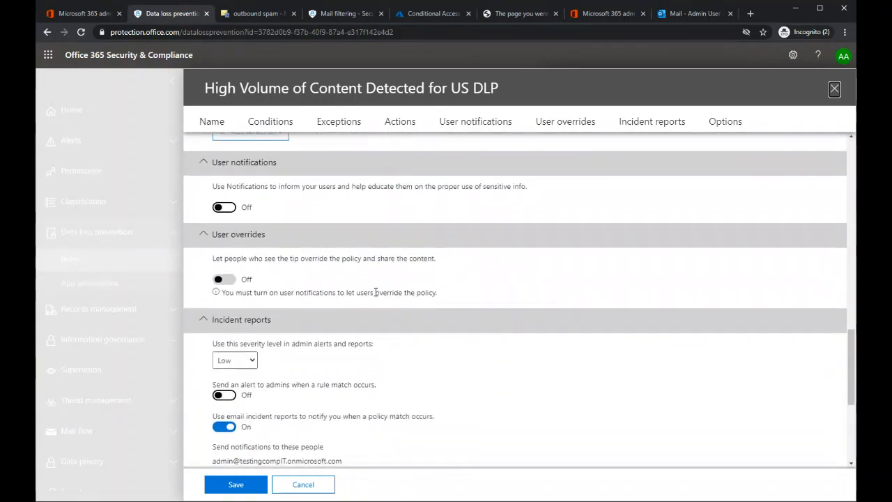
Step: Turn on user notifications in the High Volume rule and review its email incident report settings
left_click(224, 207)
scroll(337, 267, "down", 4)
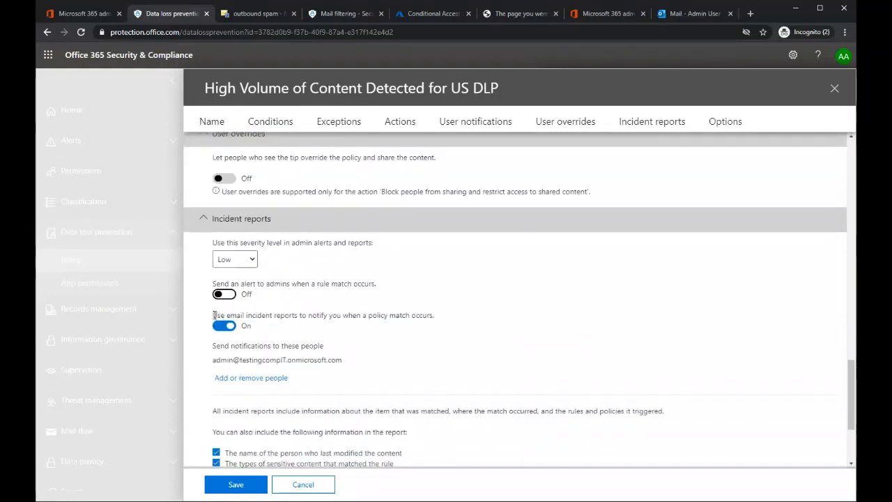
left_click_drag(212, 315, 436, 324)
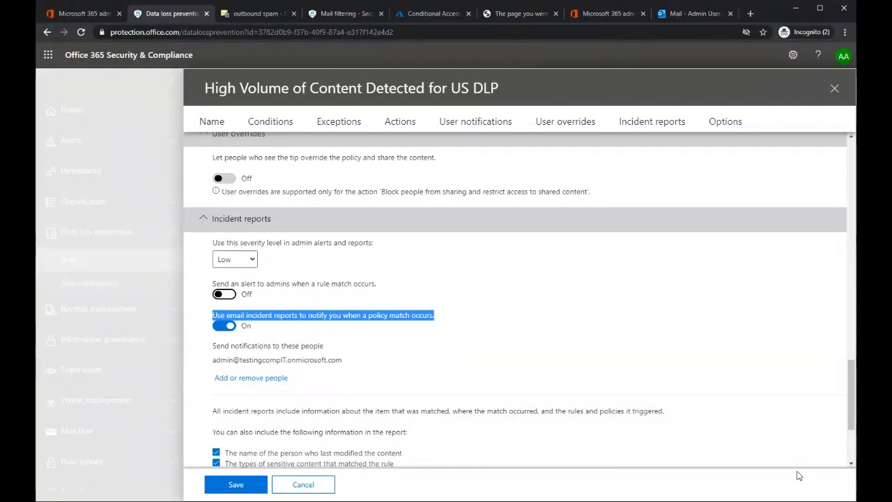
Step: Try the High Volume rule's block-sharing action, switch back to email encryption with the Encrypt setting, and discard the rule's changes
scroll(310, 297, "up", 5)
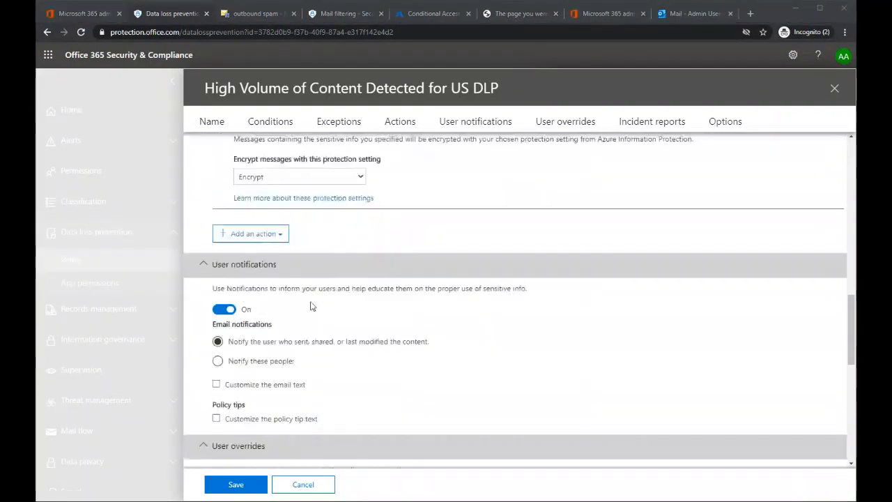
scroll(314, 297, "up", 2)
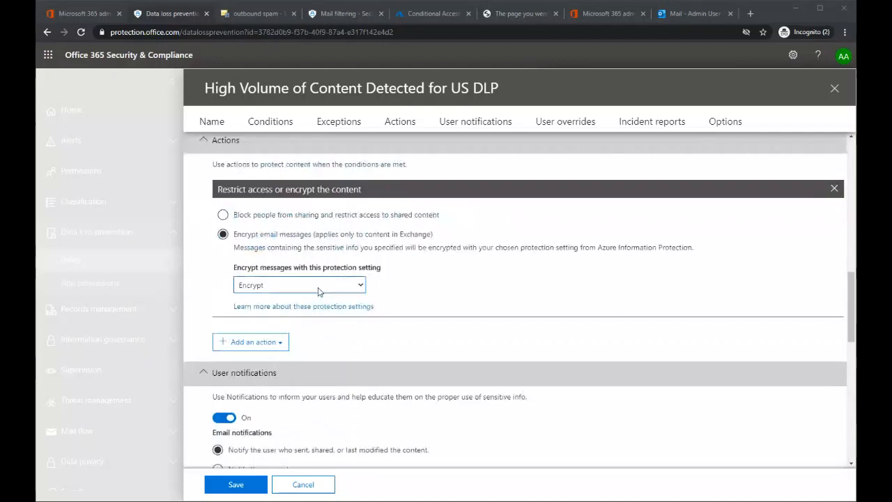
left_click(223, 214)
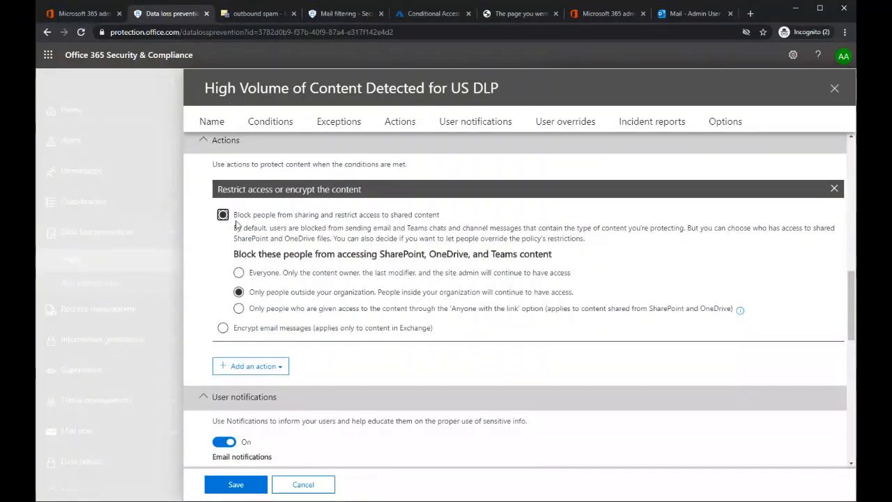
left_click(223, 327)
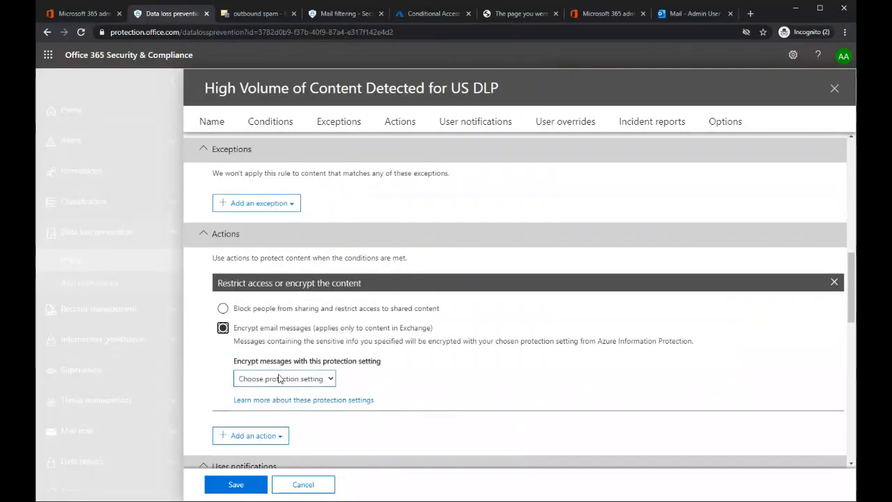
scroll(473, 390, "down", 6)
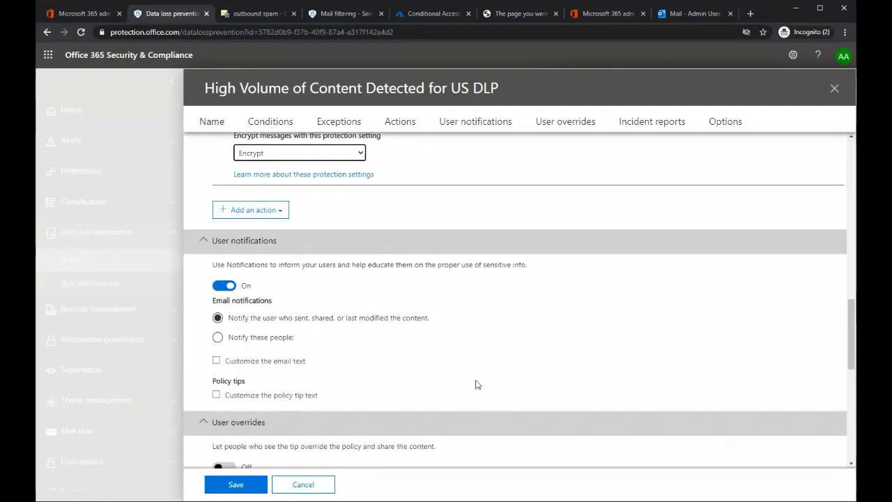
scroll(475, 379, "down", 2)
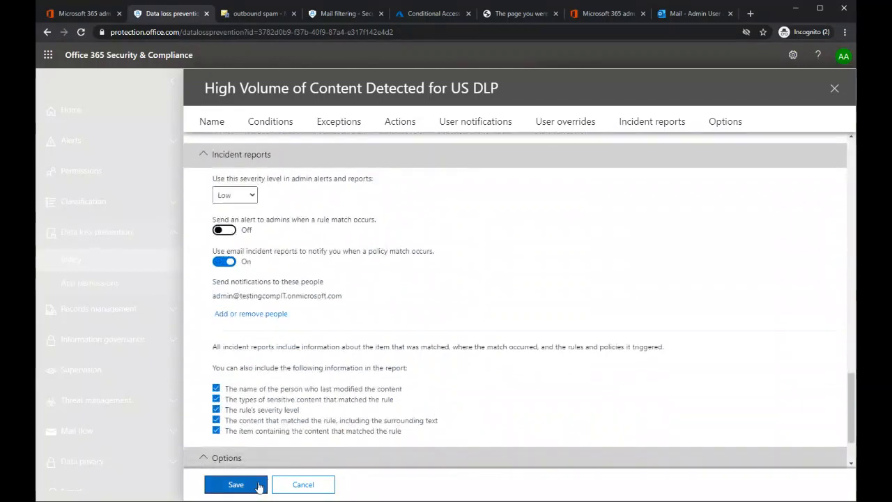
left_click(300, 488)
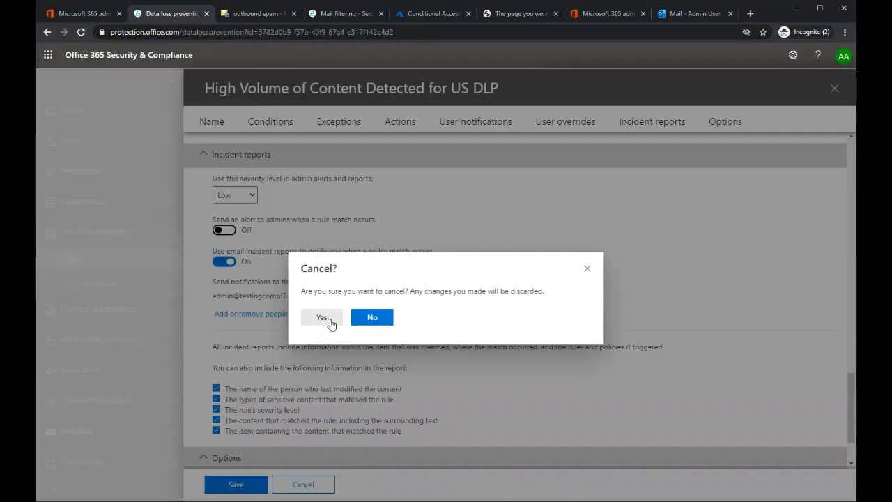
left_click(332, 323)
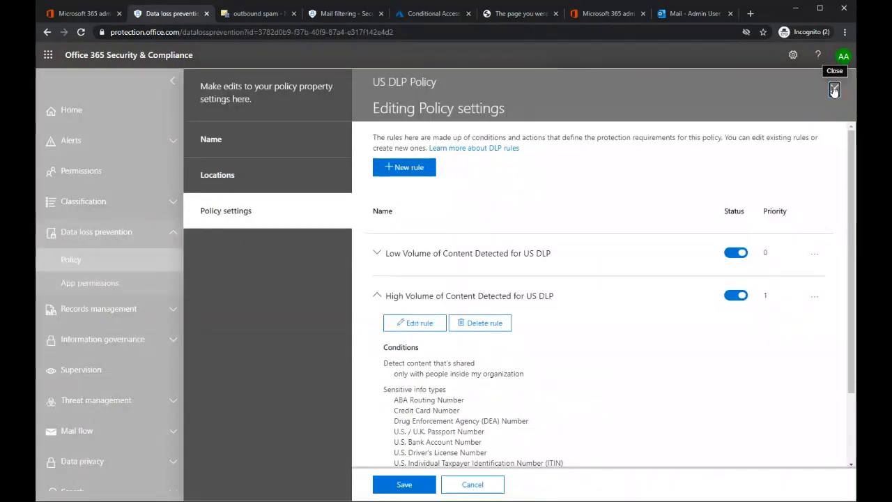
Step: Leave the US DLP Policy settings editor, discarding unsaved changes, and close the policy's details
left_click(835, 90)
left_click(322, 318)
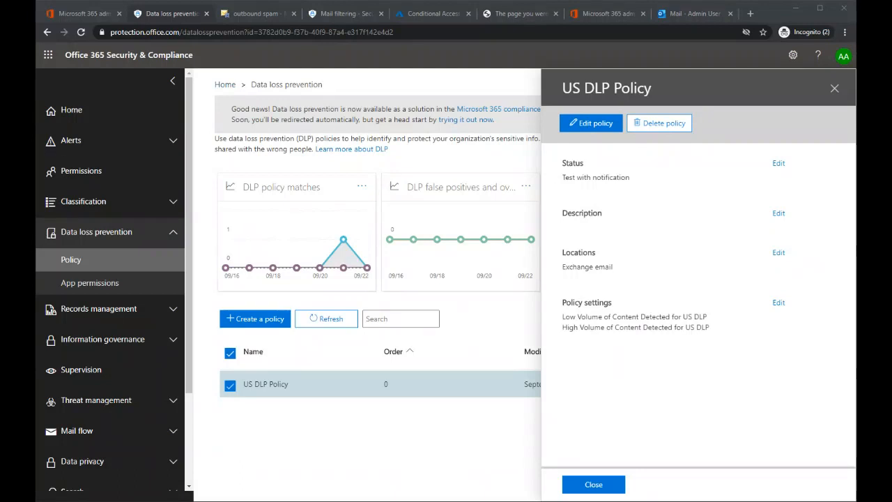
left_click(834, 88)
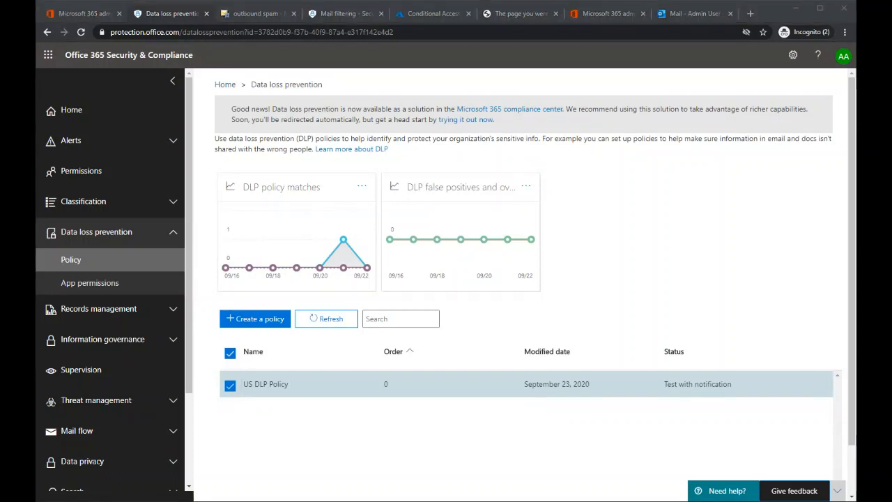
Step: From the Microsoft 365 admin center, open Security and go to the ATP Safe Links policies under Threat management
left_click(83, 14)
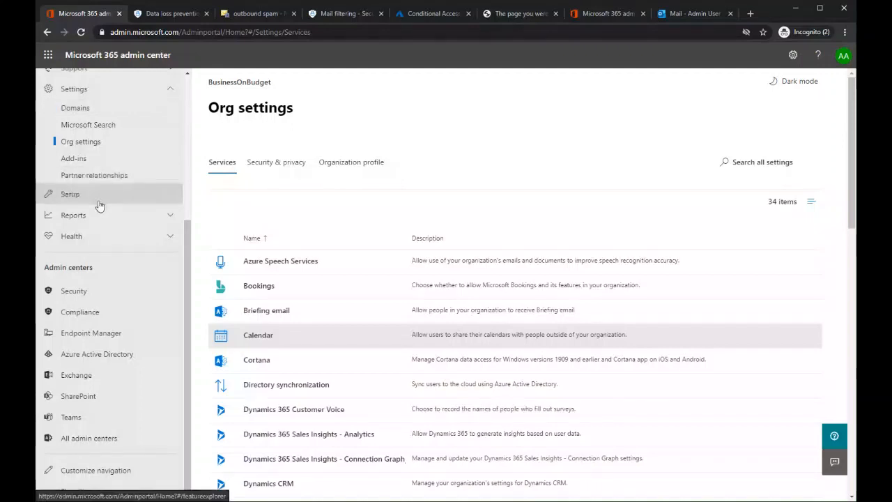
left_click(74, 291)
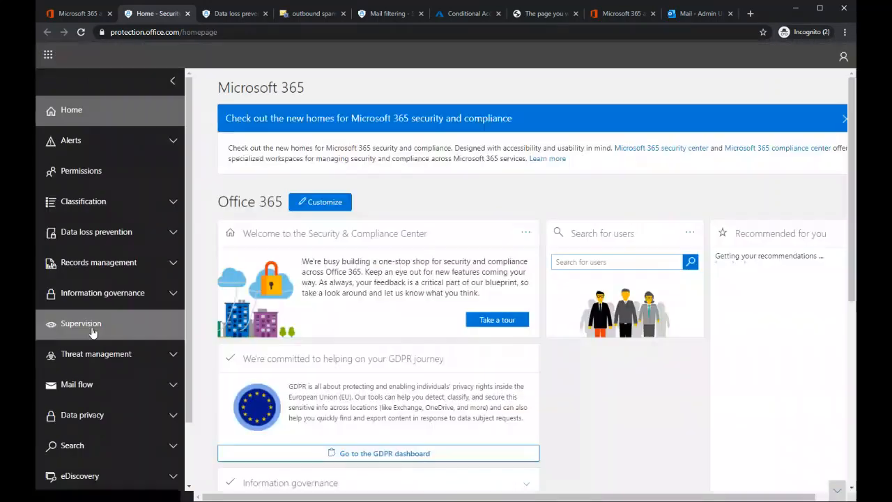
left_click(91, 354)
scroll(83, 377, "down", 2)
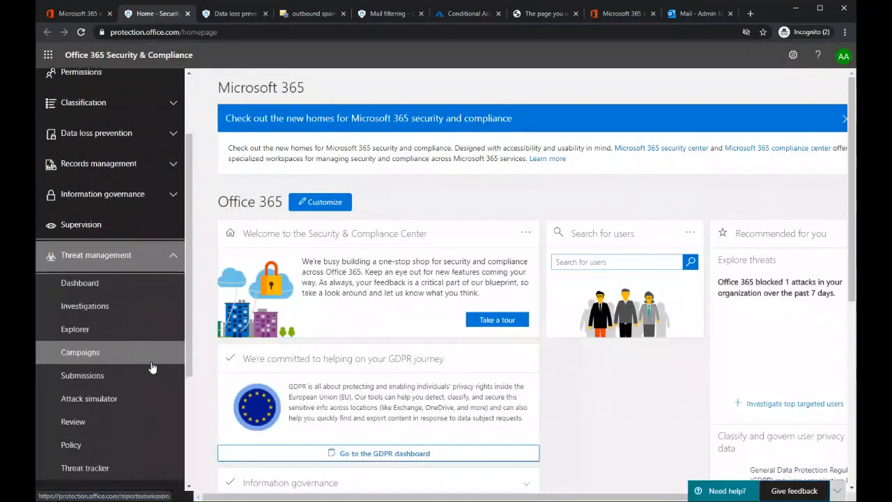
left_click(77, 392)
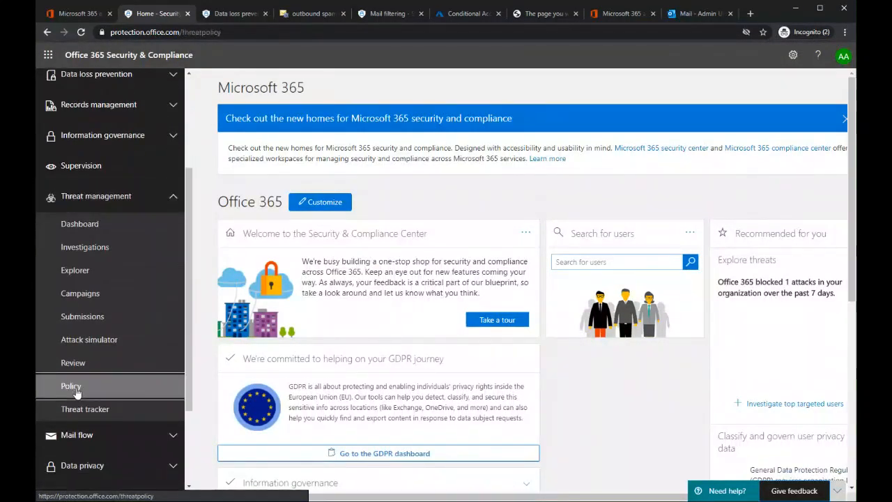
scroll(471, 146, "down", 3)
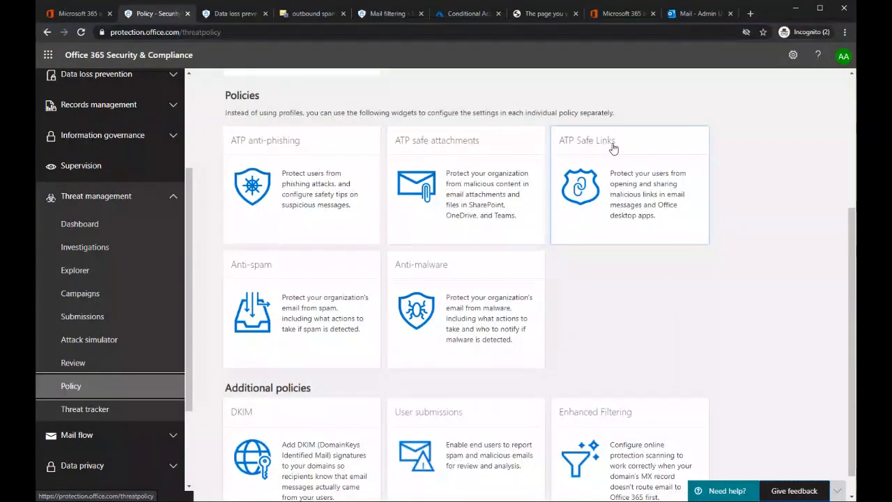
left_click(631, 189)
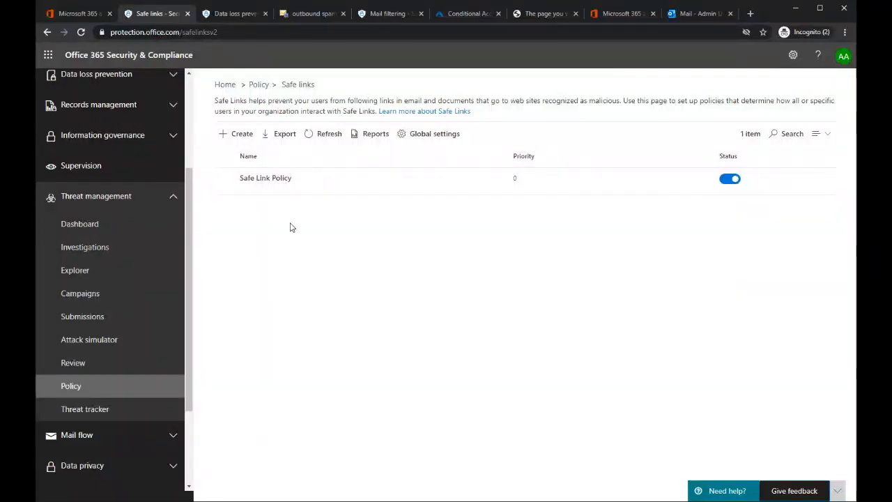
Step: Review Safe Link Policy's settings for malicious URLs in messages and Teams, real-time scanning and URL exceptions, and leave them without saving
left_click(271, 183)
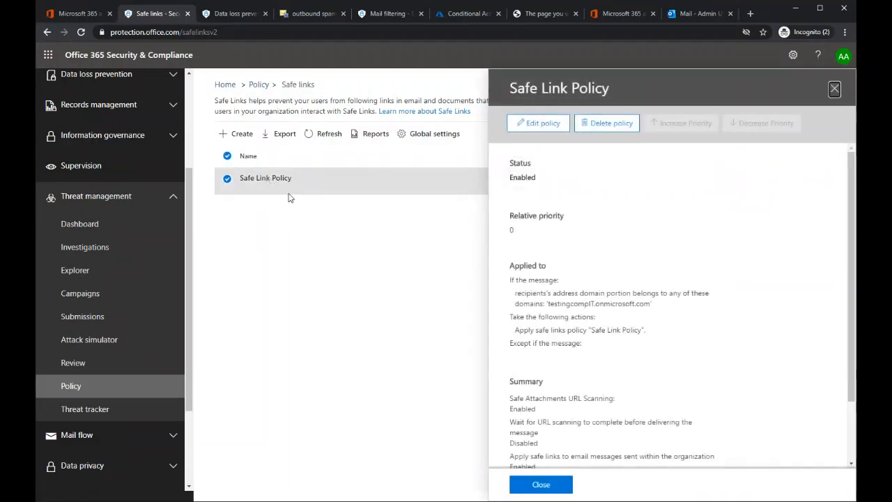
left_click(532, 123)
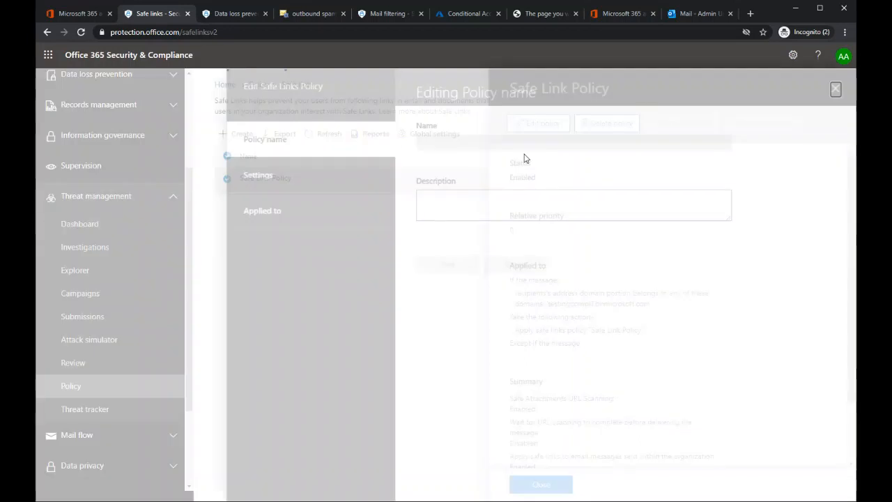
left_click(310, 187)
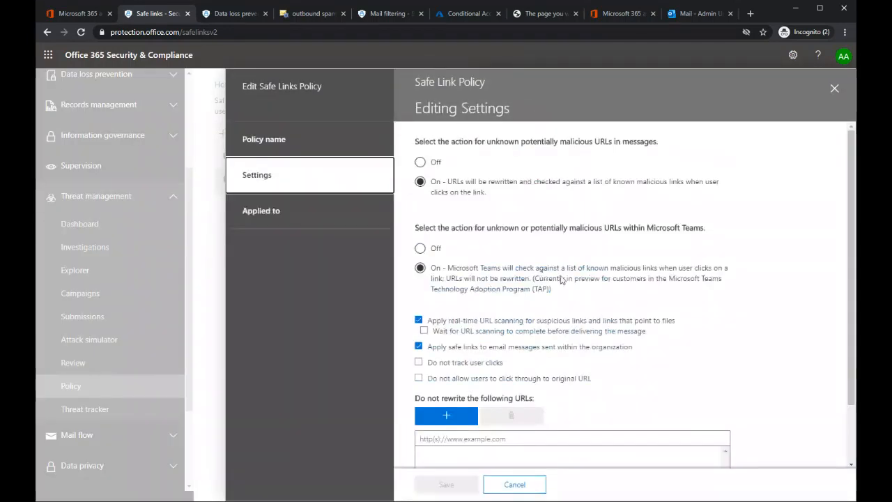
left_click_drag(437, 182, 551, 203)
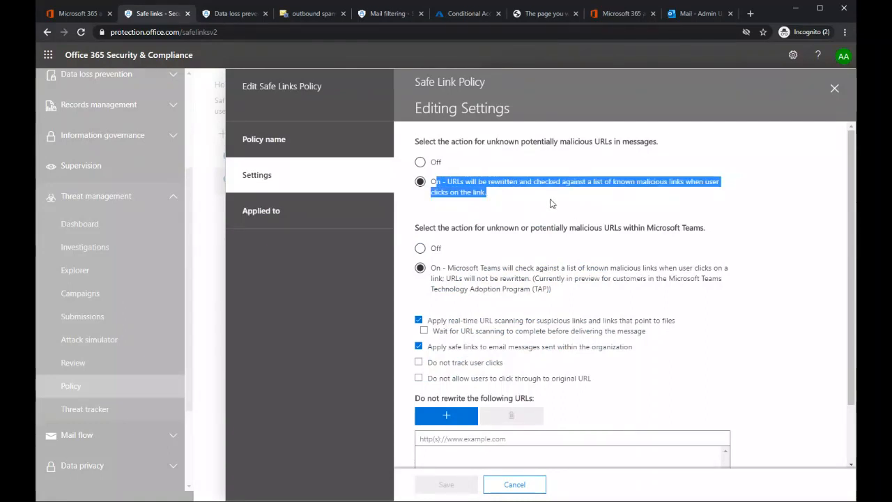
left_click(550, 202)
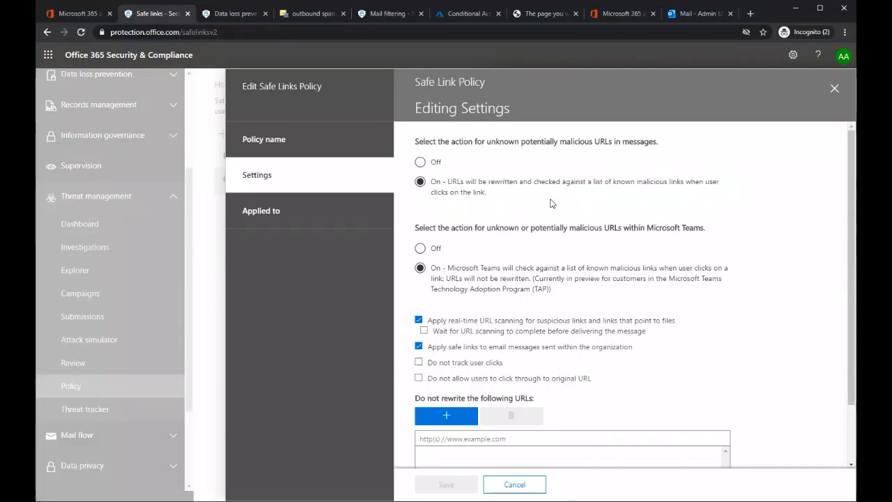
scroll(551, 203, "down", 1)
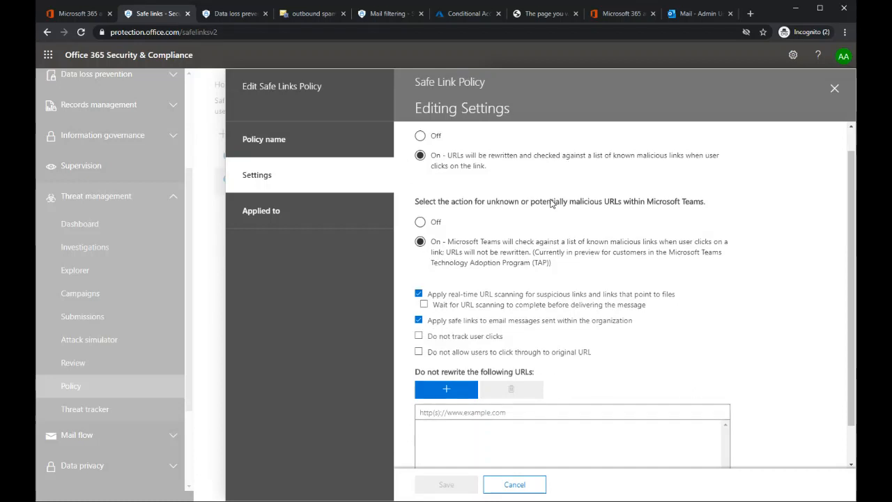
scroll(500, 216, "up", 1)
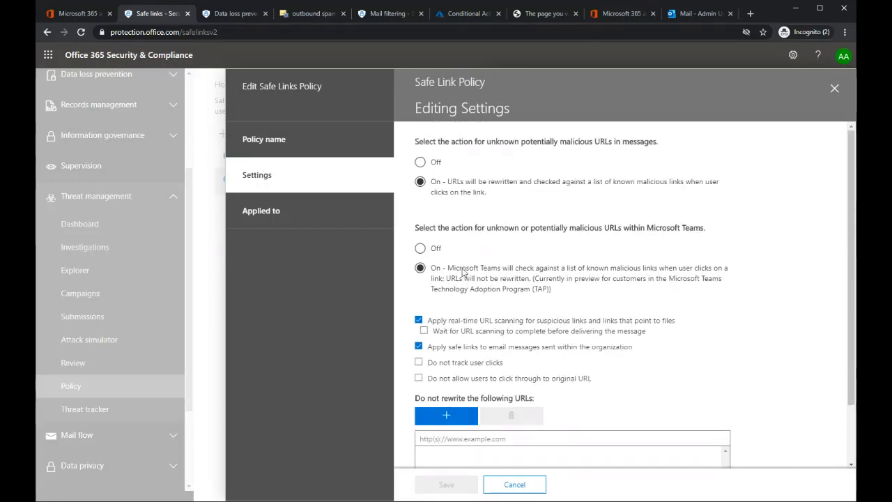
left_click_drag(462, 272, 562, 279)
left_click_drag(433, 323, 680, 328)
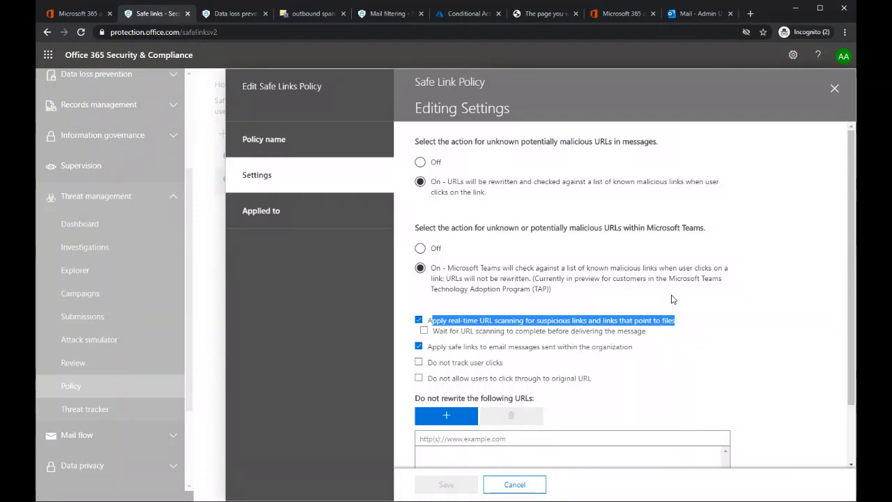
scroll(647, 363, "down", 1)
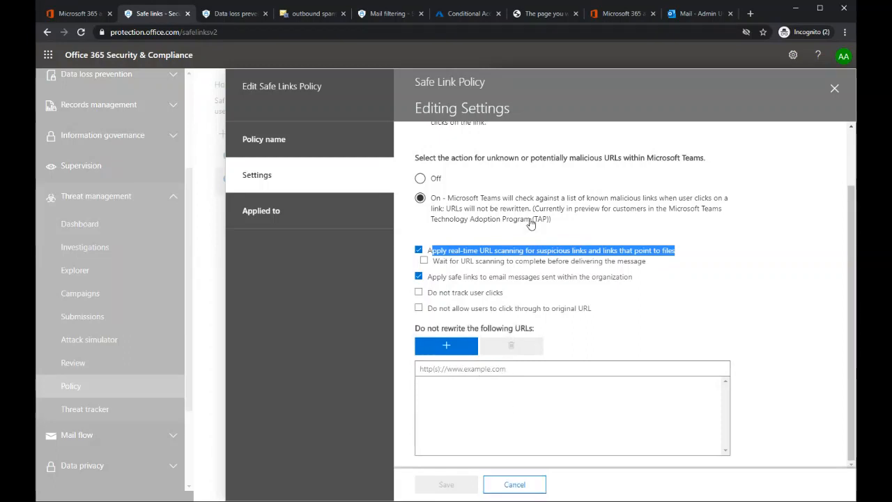
left_click(523, 486)
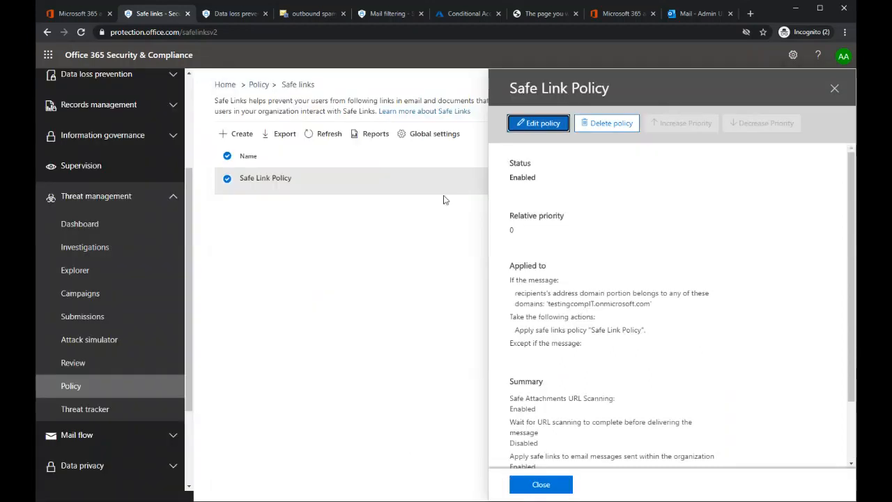
Step: Review the recipient domain that Safe Link Policy applies to, and close the policy without saving any changes
left_click(481, 122)
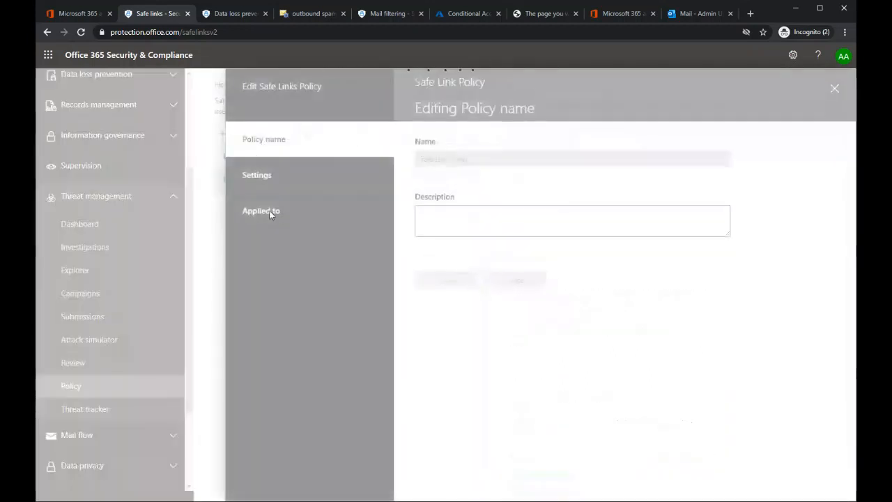
left_click(269, 212)
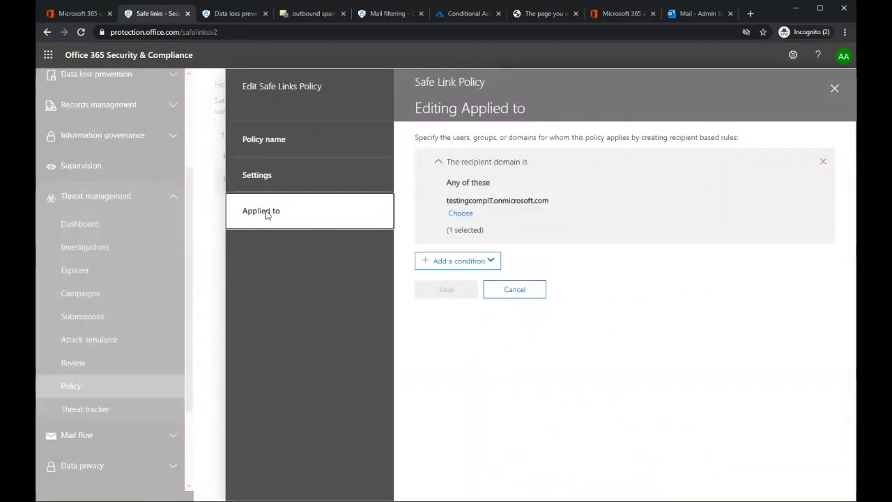
left_click(463, 214)
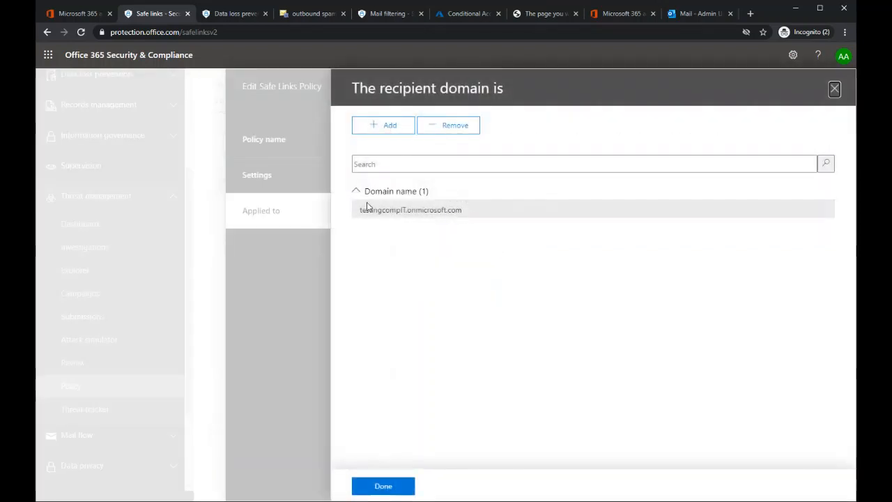
left_click_drag(470, 215, 357, 215)
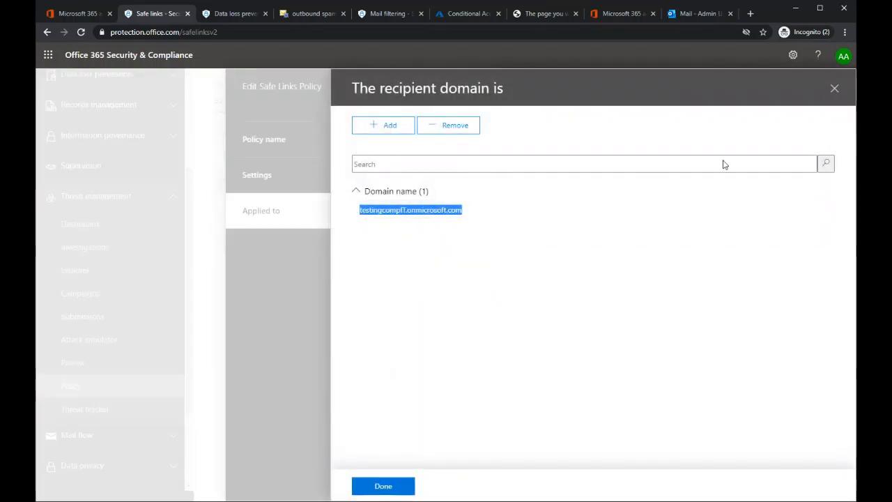
left_click(835, 89)
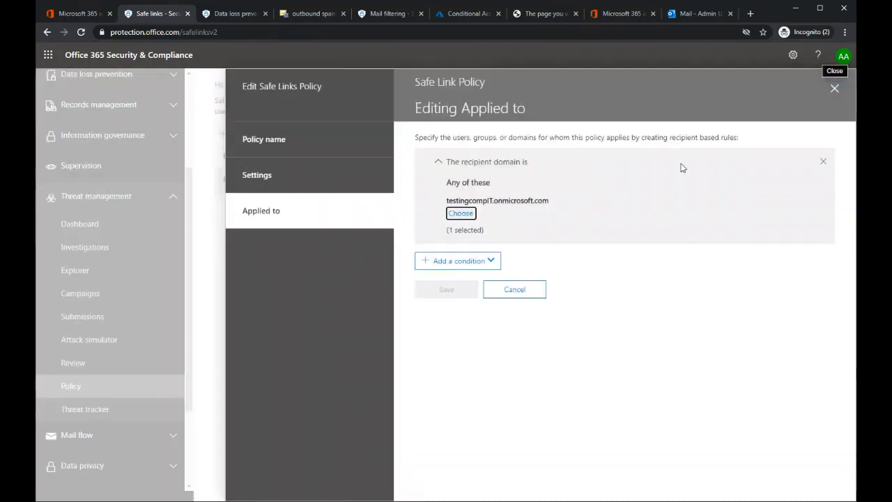
left_click(824, 161)
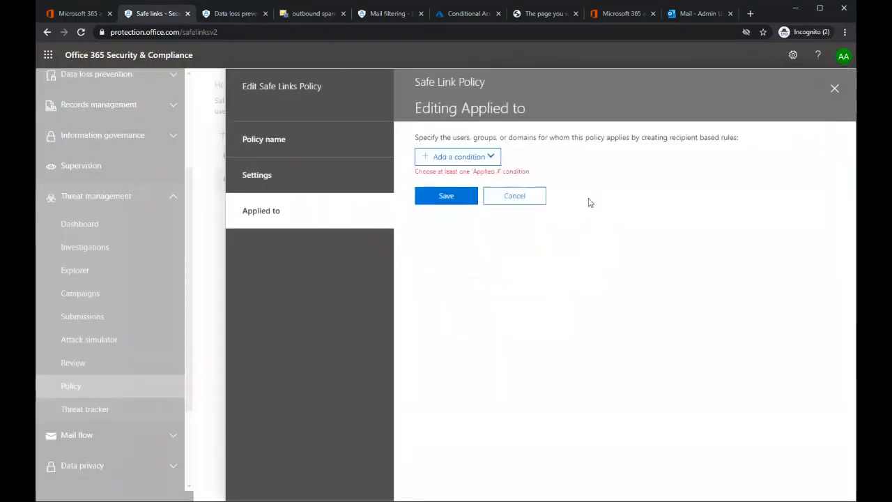
left_click(835, 89)
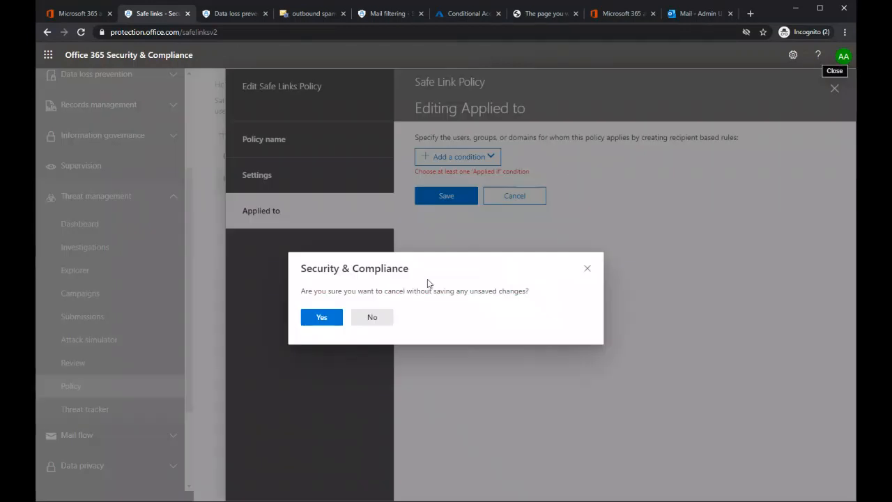
left_click(324, 318)
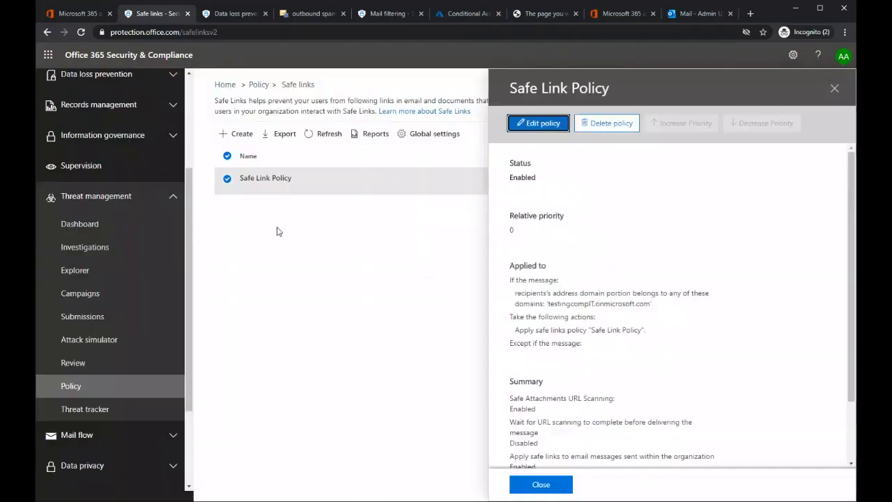
left_click(835, 89)
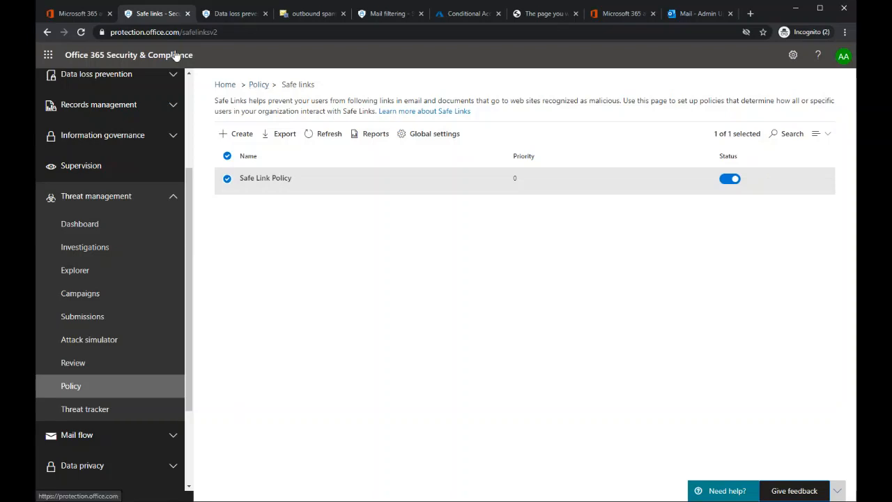
Step: Go back to the Threat management policies and open the ATP safe attachments policies
left_click(78, 13)
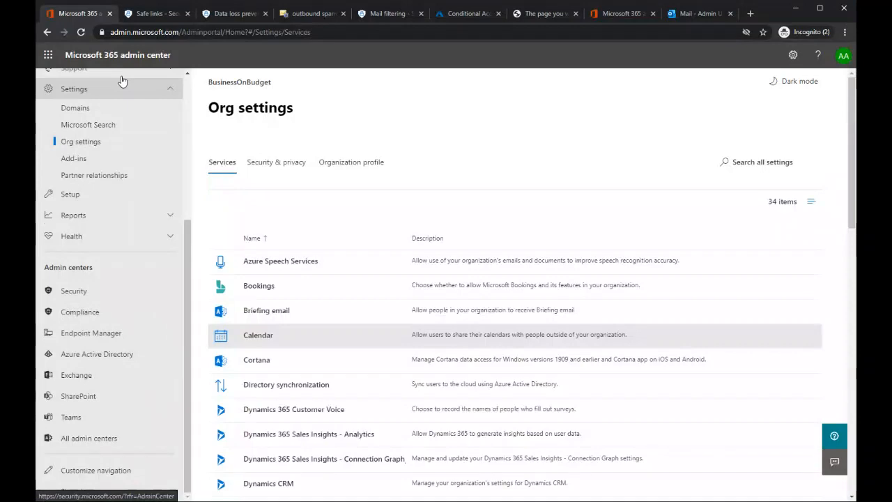
left_click(152, 13)
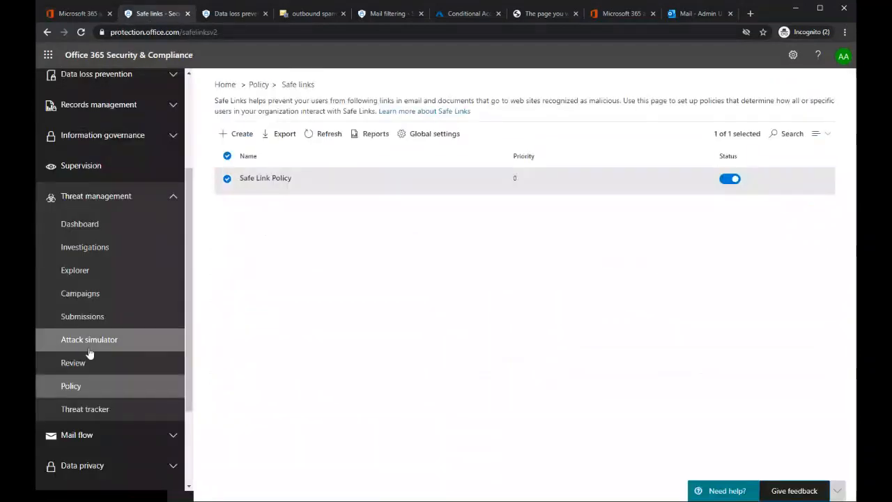
left_click(72, 388)
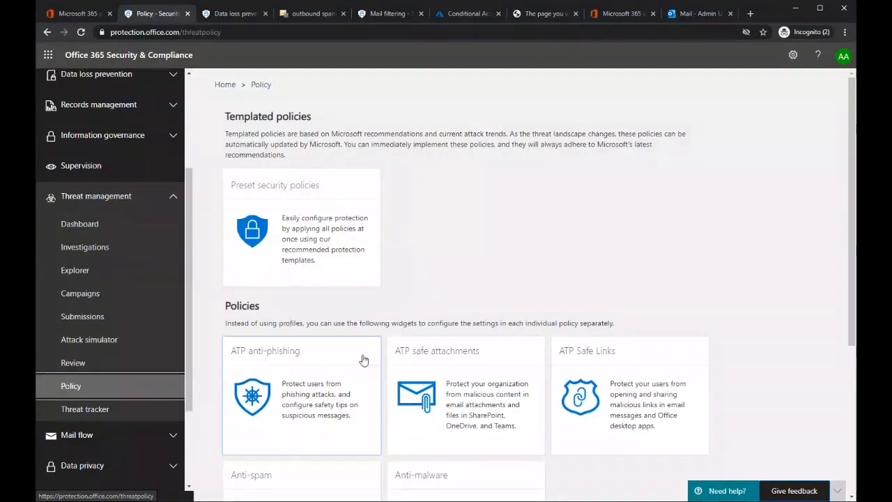
left_click(480, 376)
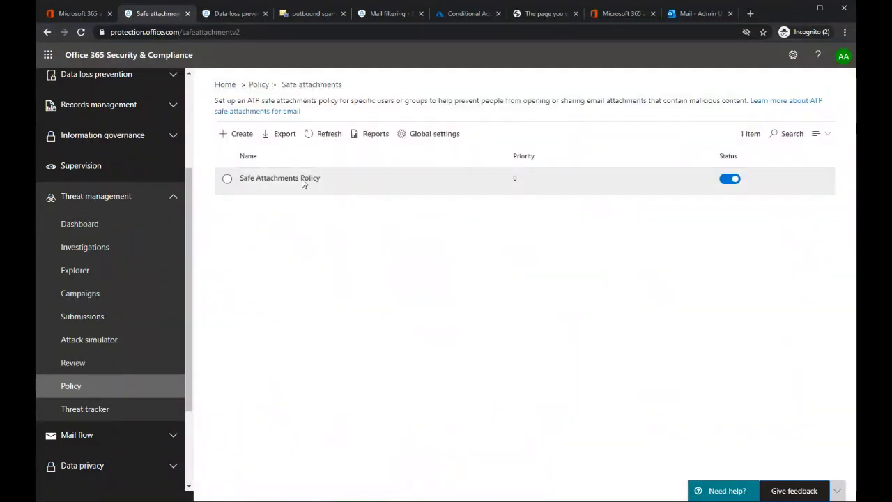
Step: Review Safe Attachments Policy's unknown malware response and attachment redirect settings, and leave the editor without saving
left_click(304, 181)
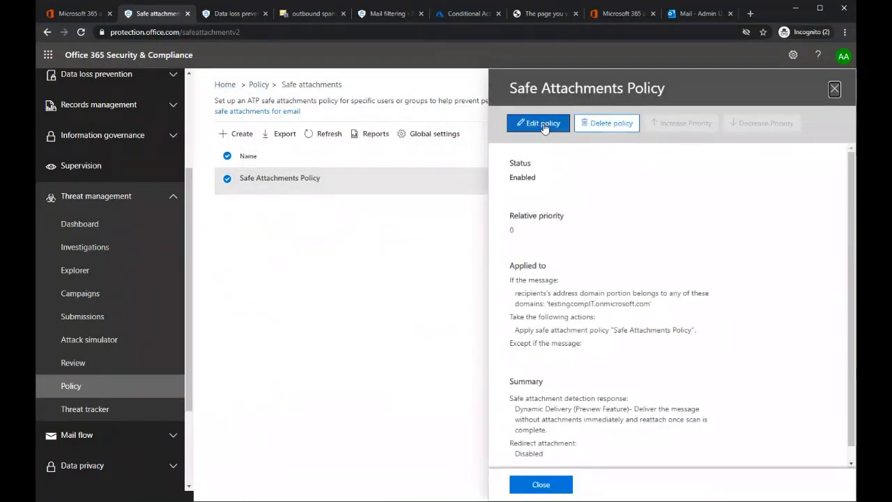
left_click(543, 125)
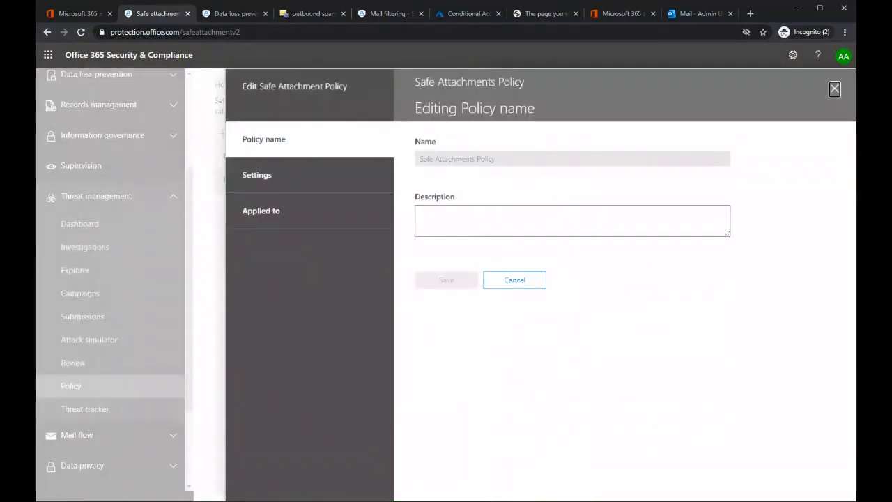
left_click(276, 182)
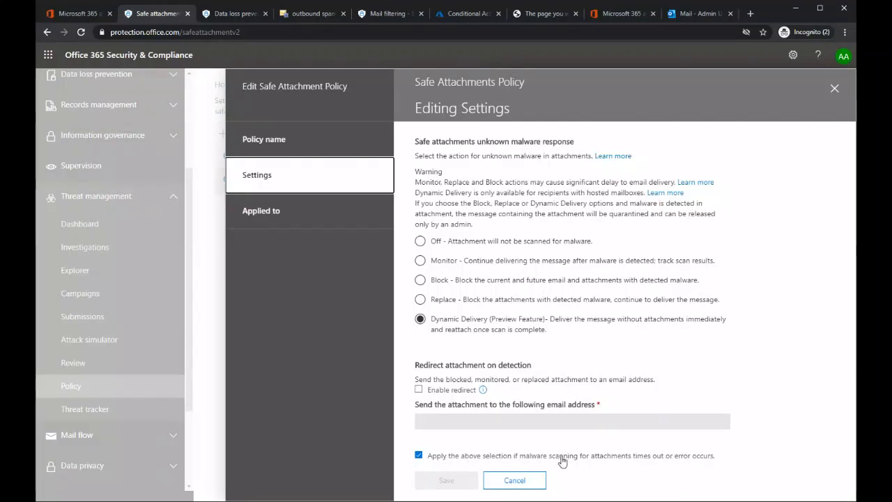
left_click(834, 91)
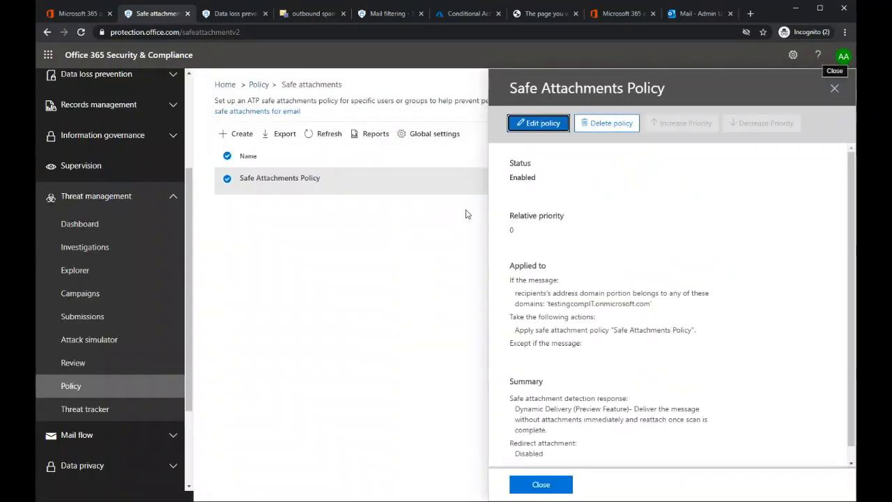
Step: Review the recipient domain that Safe Attachments Policy applies to, and close the policy editor without saving any changes
left_click(540, 123)
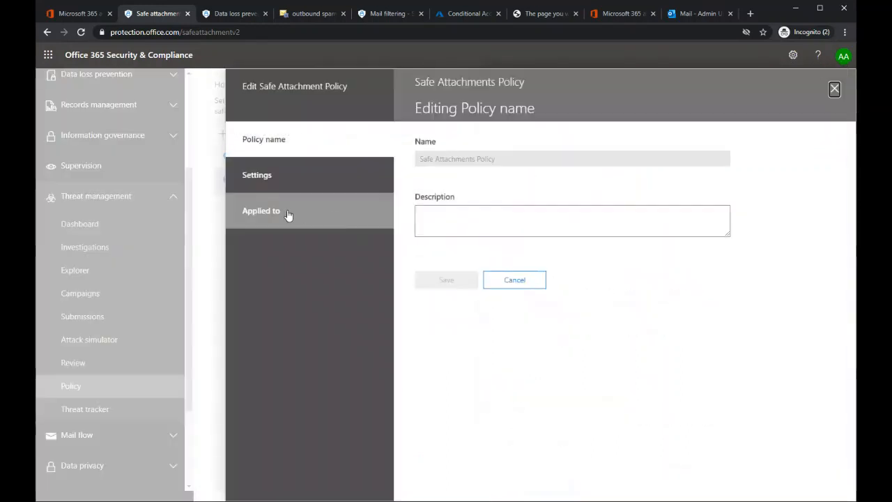
left_click(286, 213)
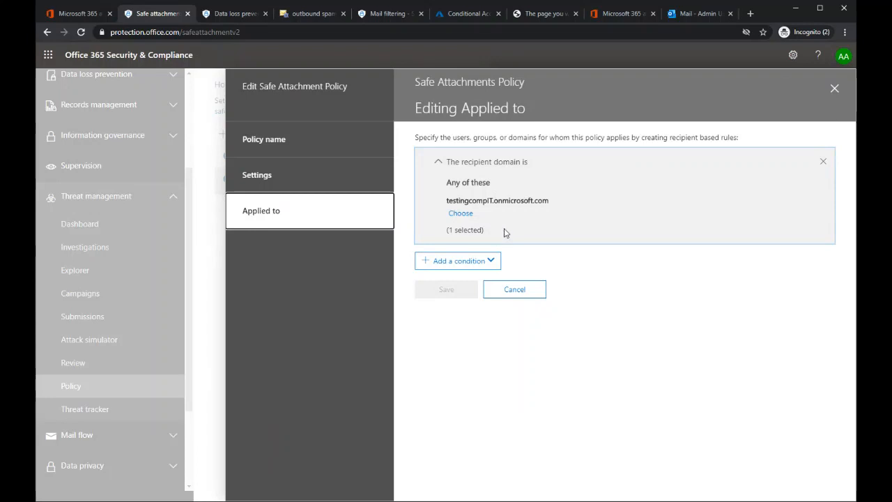
left_click(835, 92)
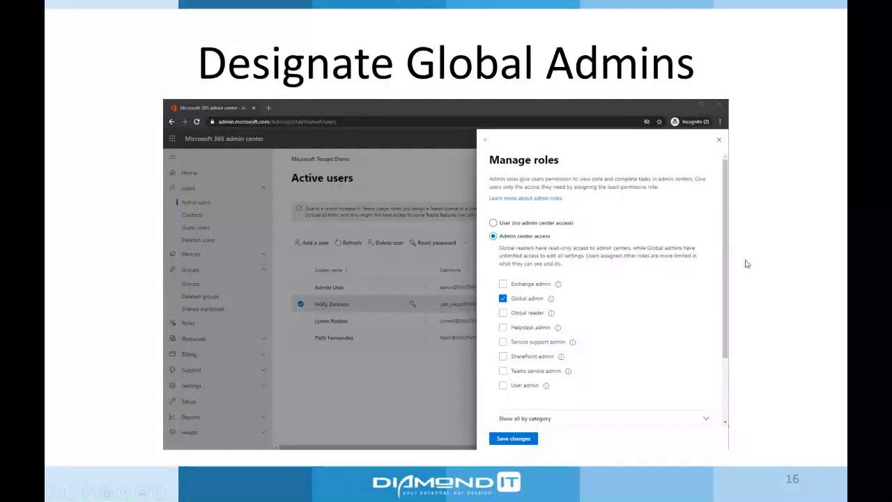
key("Right")
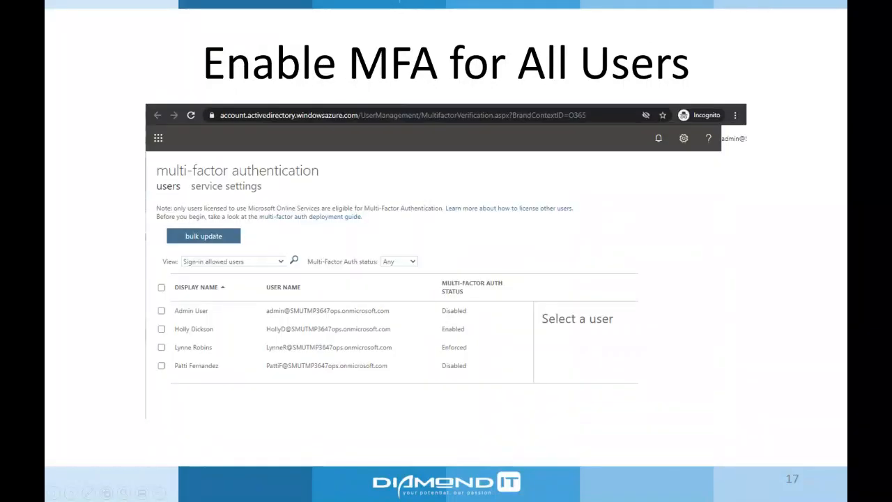
key("Left")
key("Left")
key("Right")
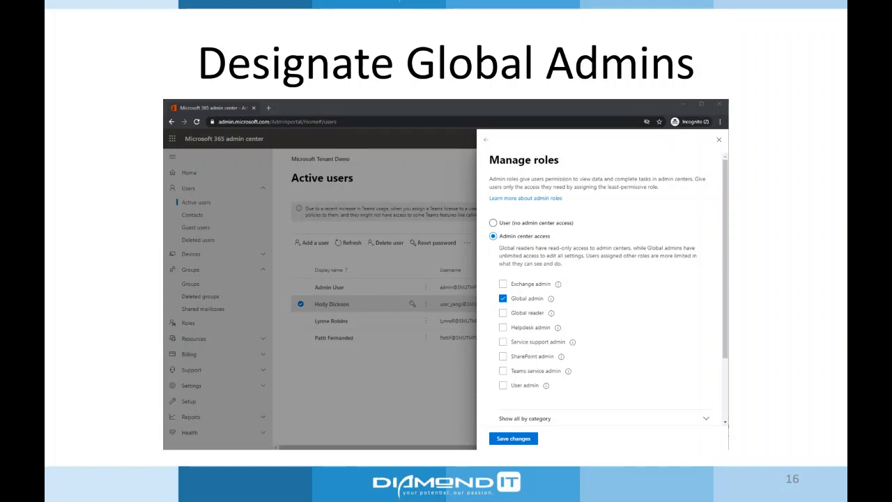
key("Right")
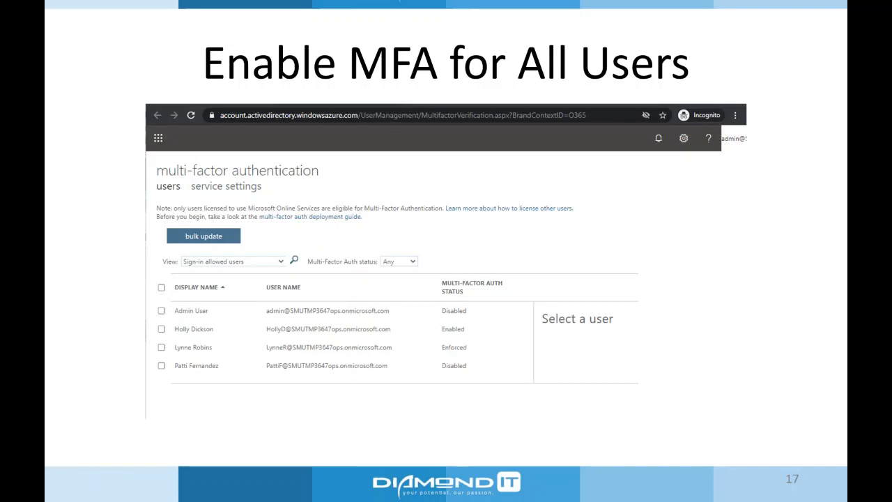
key("Right")
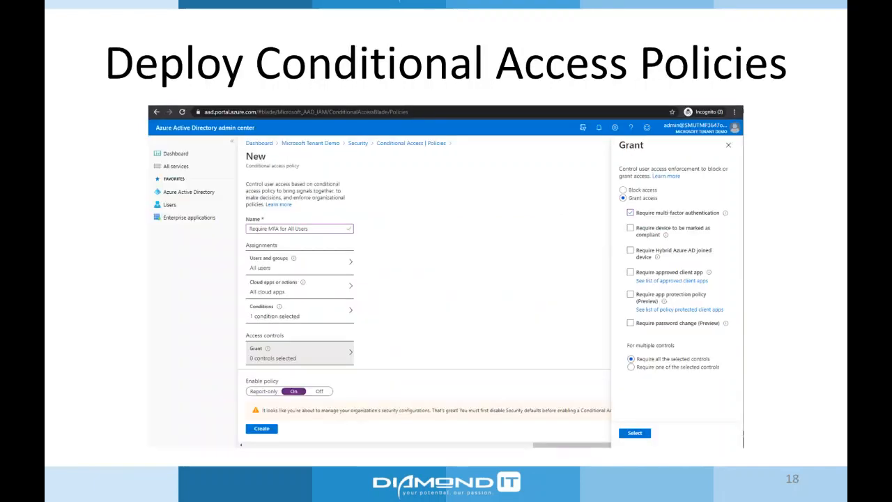